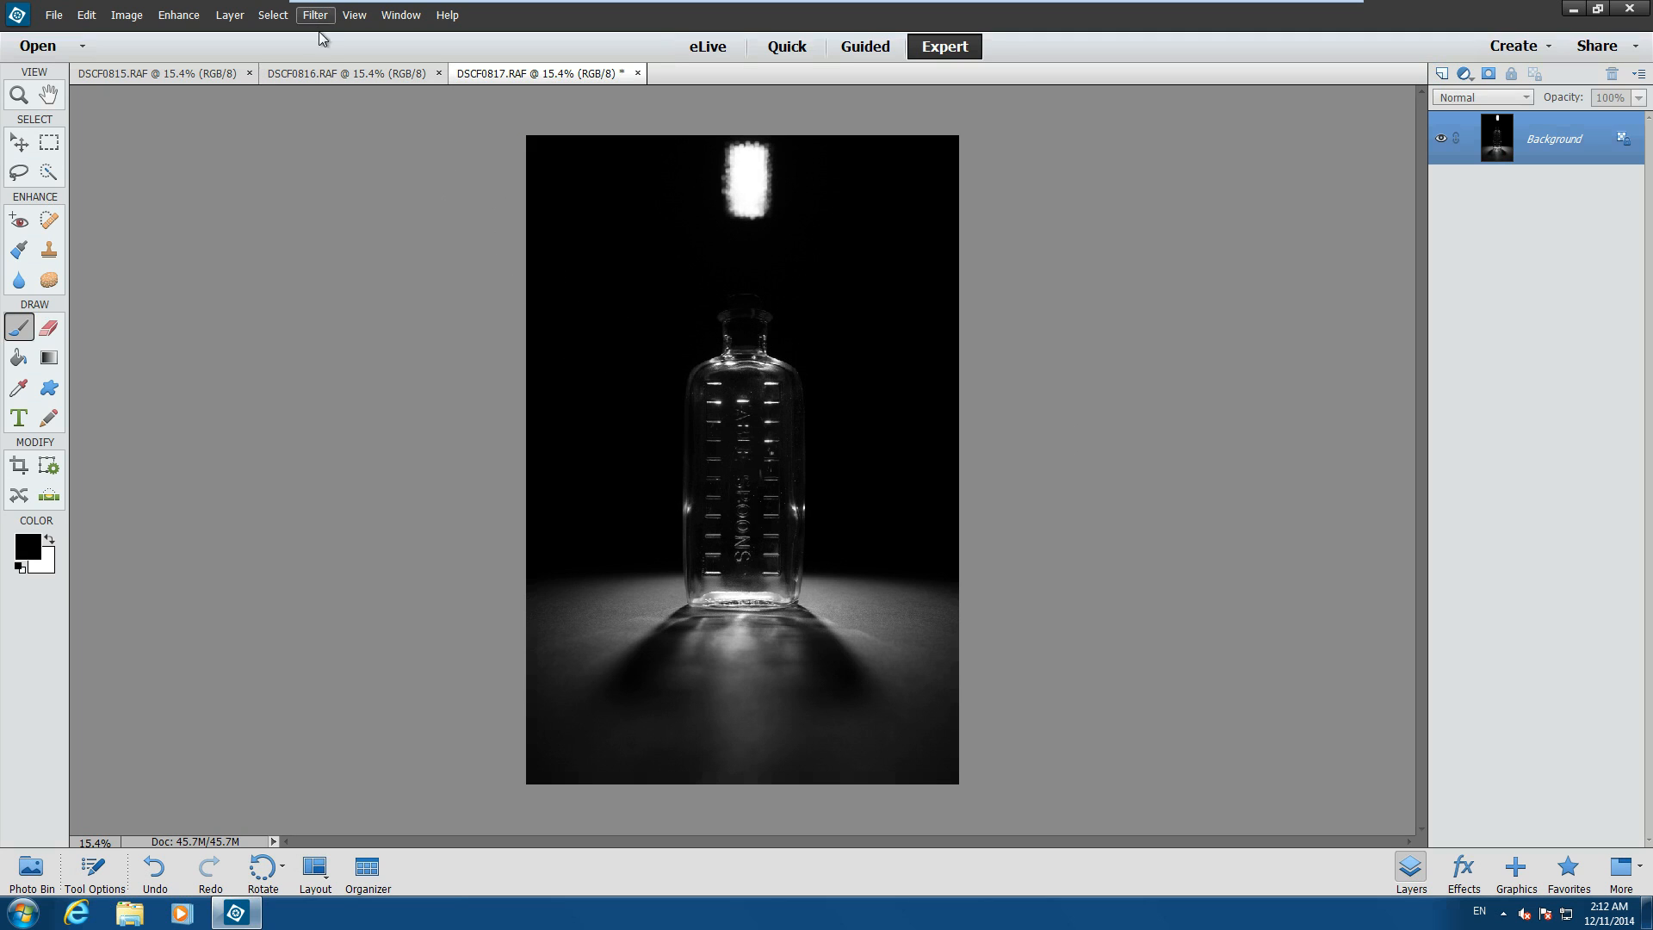
Copy the whole DSCF0815.RAF image into DSCF0816.RAF as a new layer, and close DSCF0815.RAF without saving.
click(342, 76)
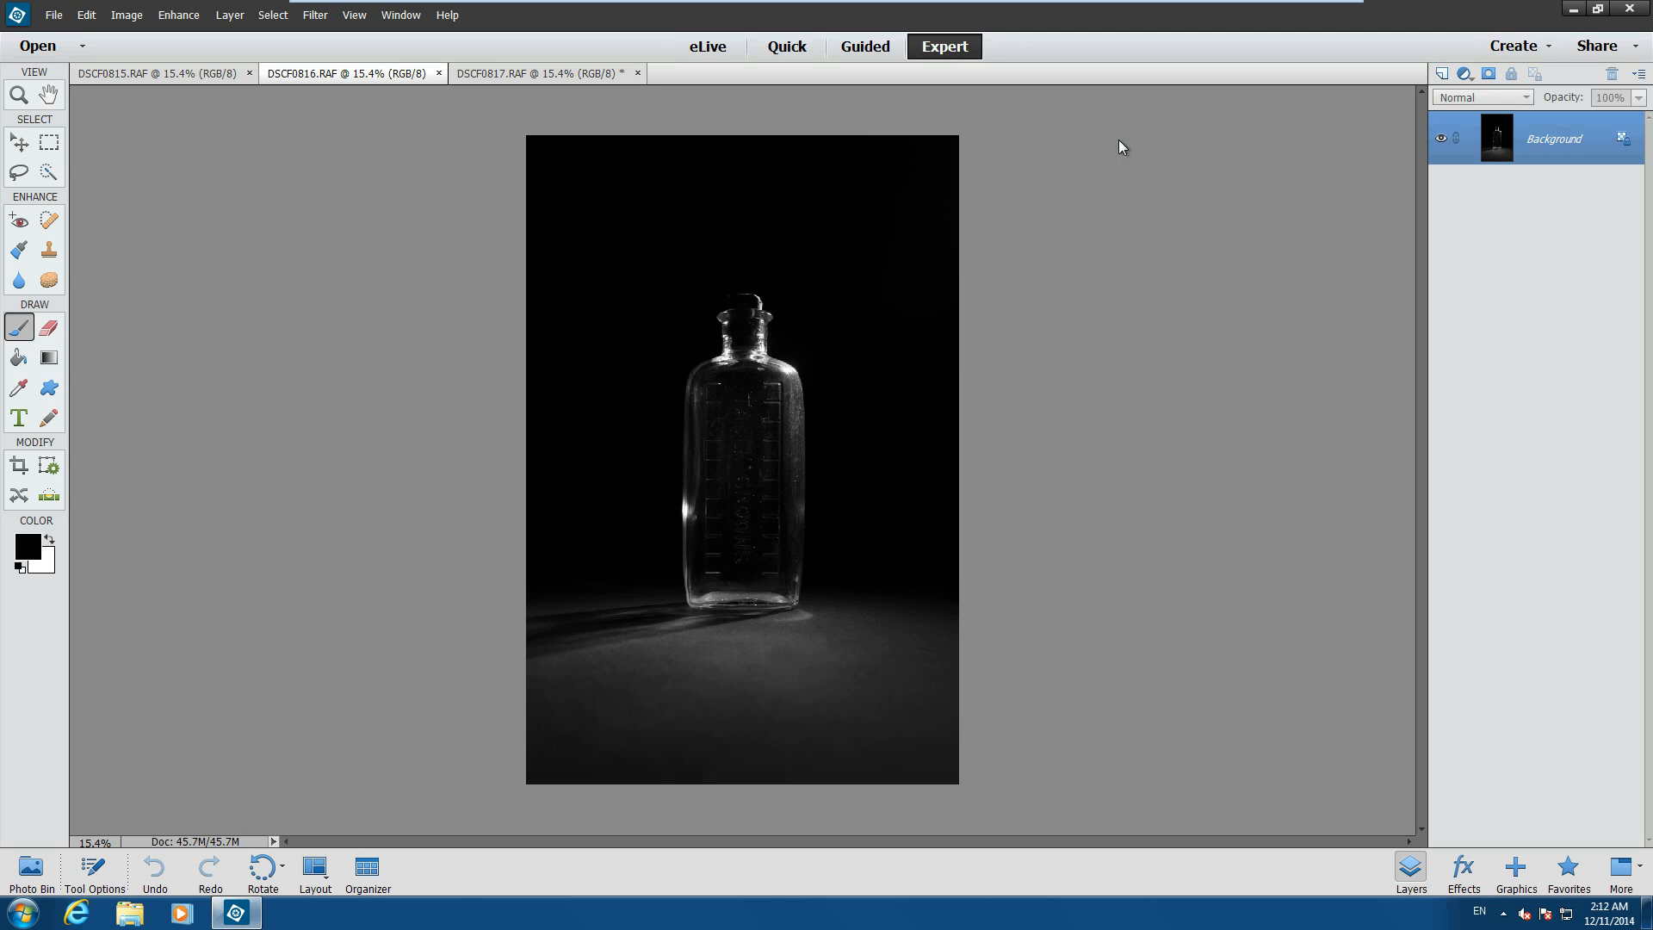
click(160, 75)
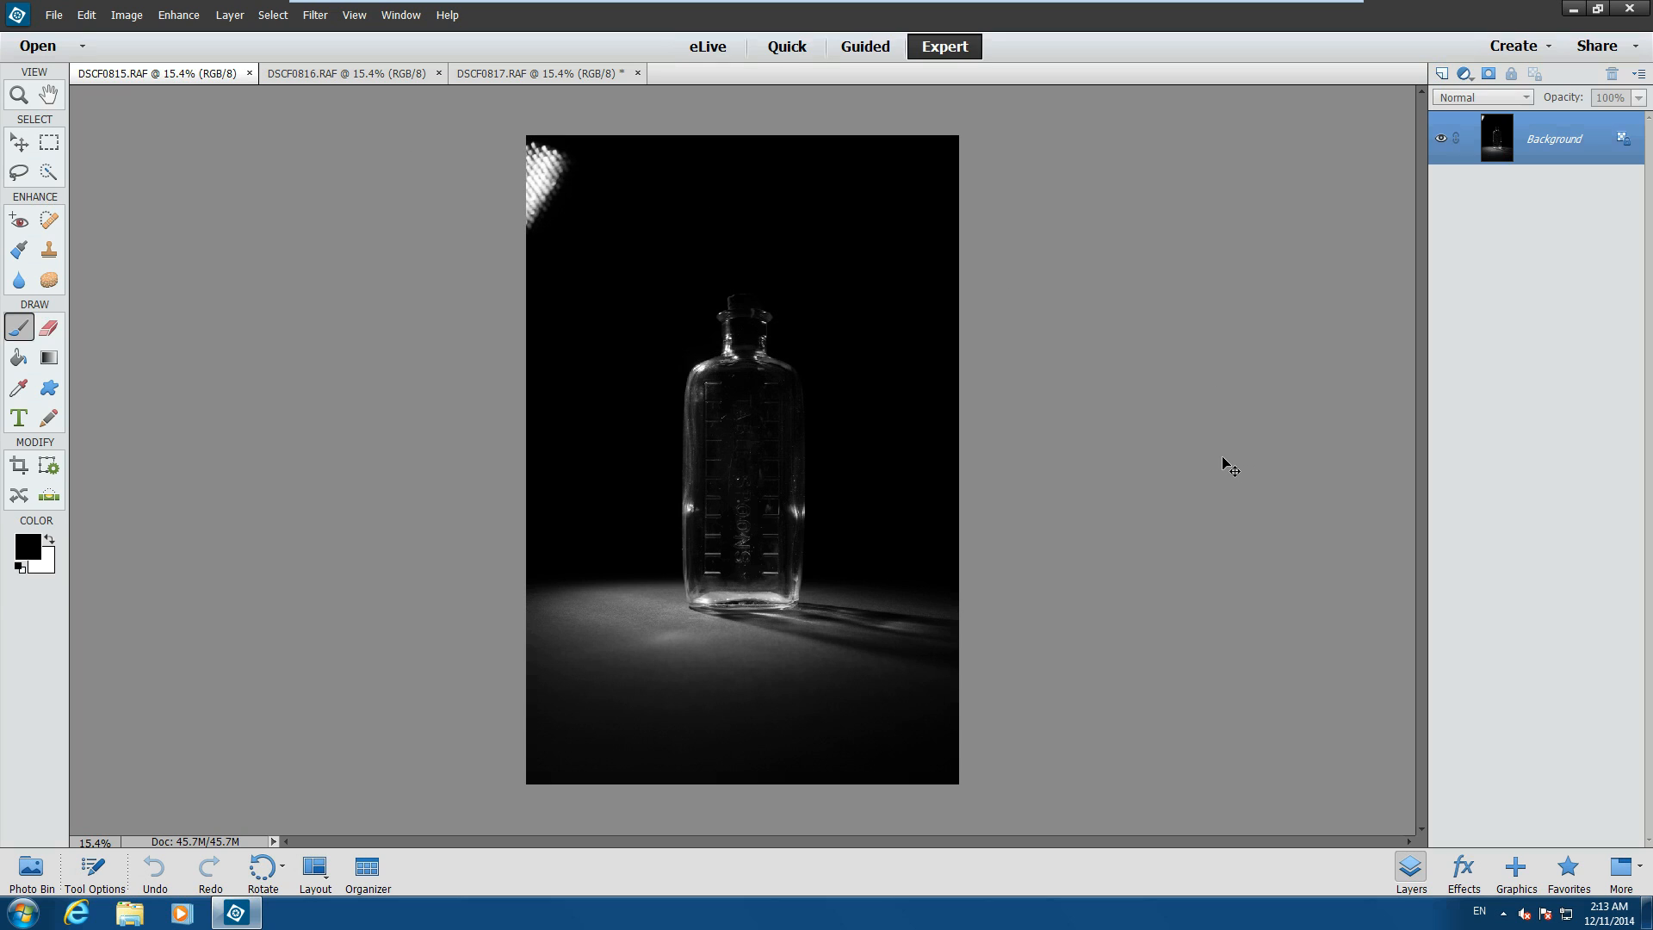
key(ctrl+a)
click(365, 76)
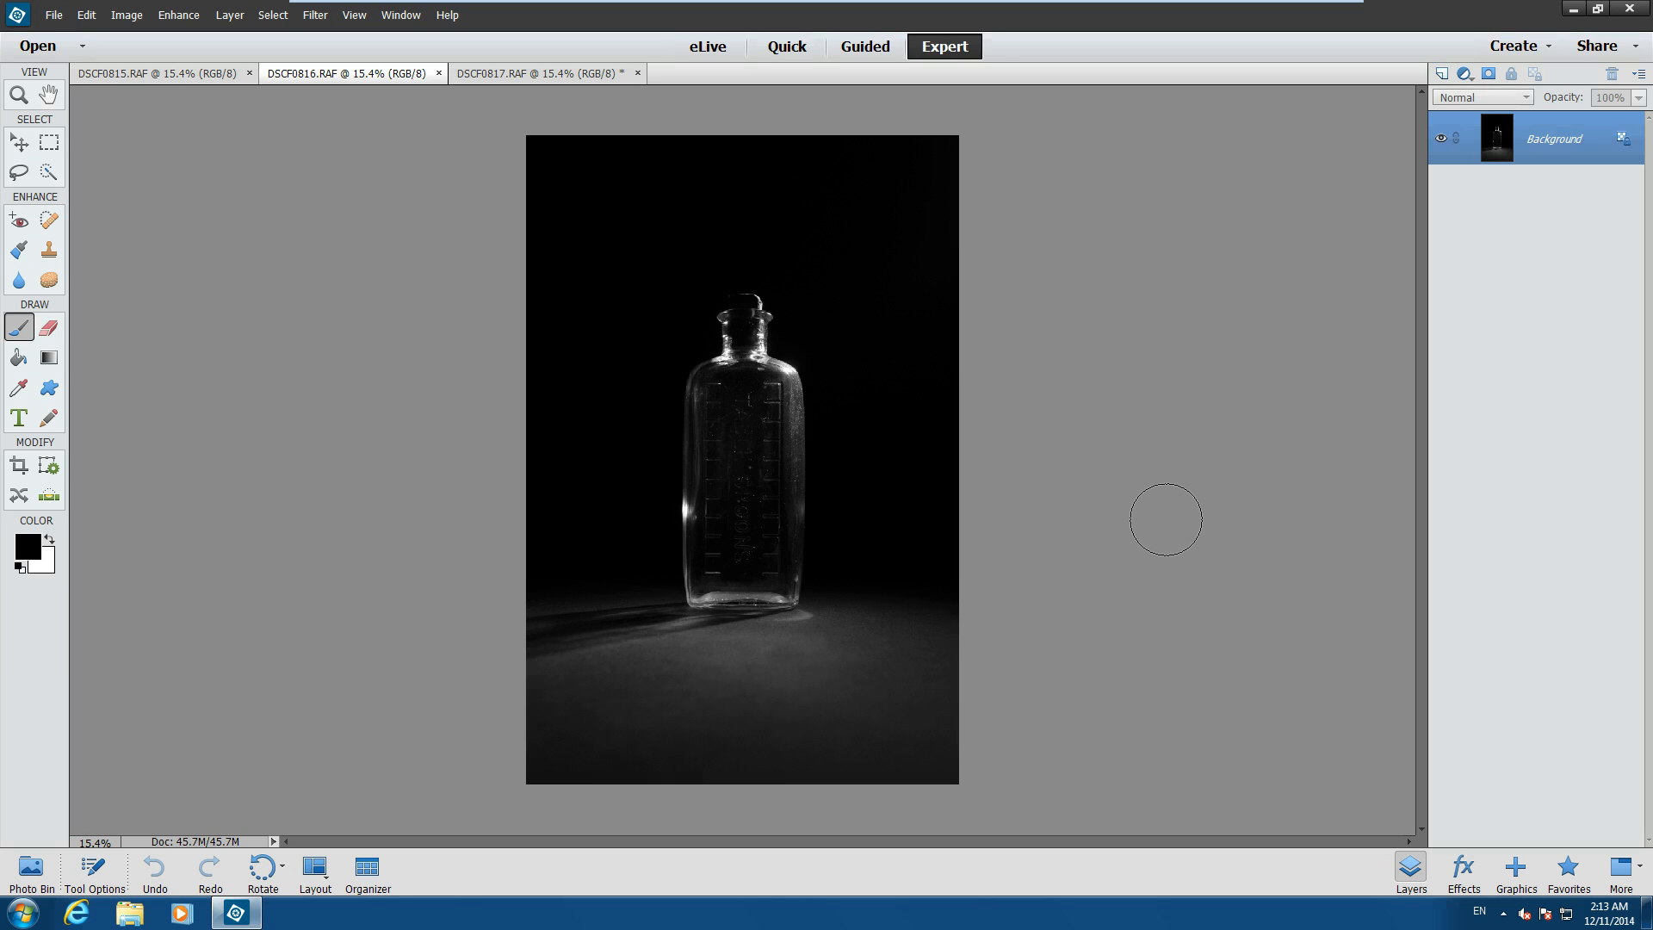
key(ctrl+v)
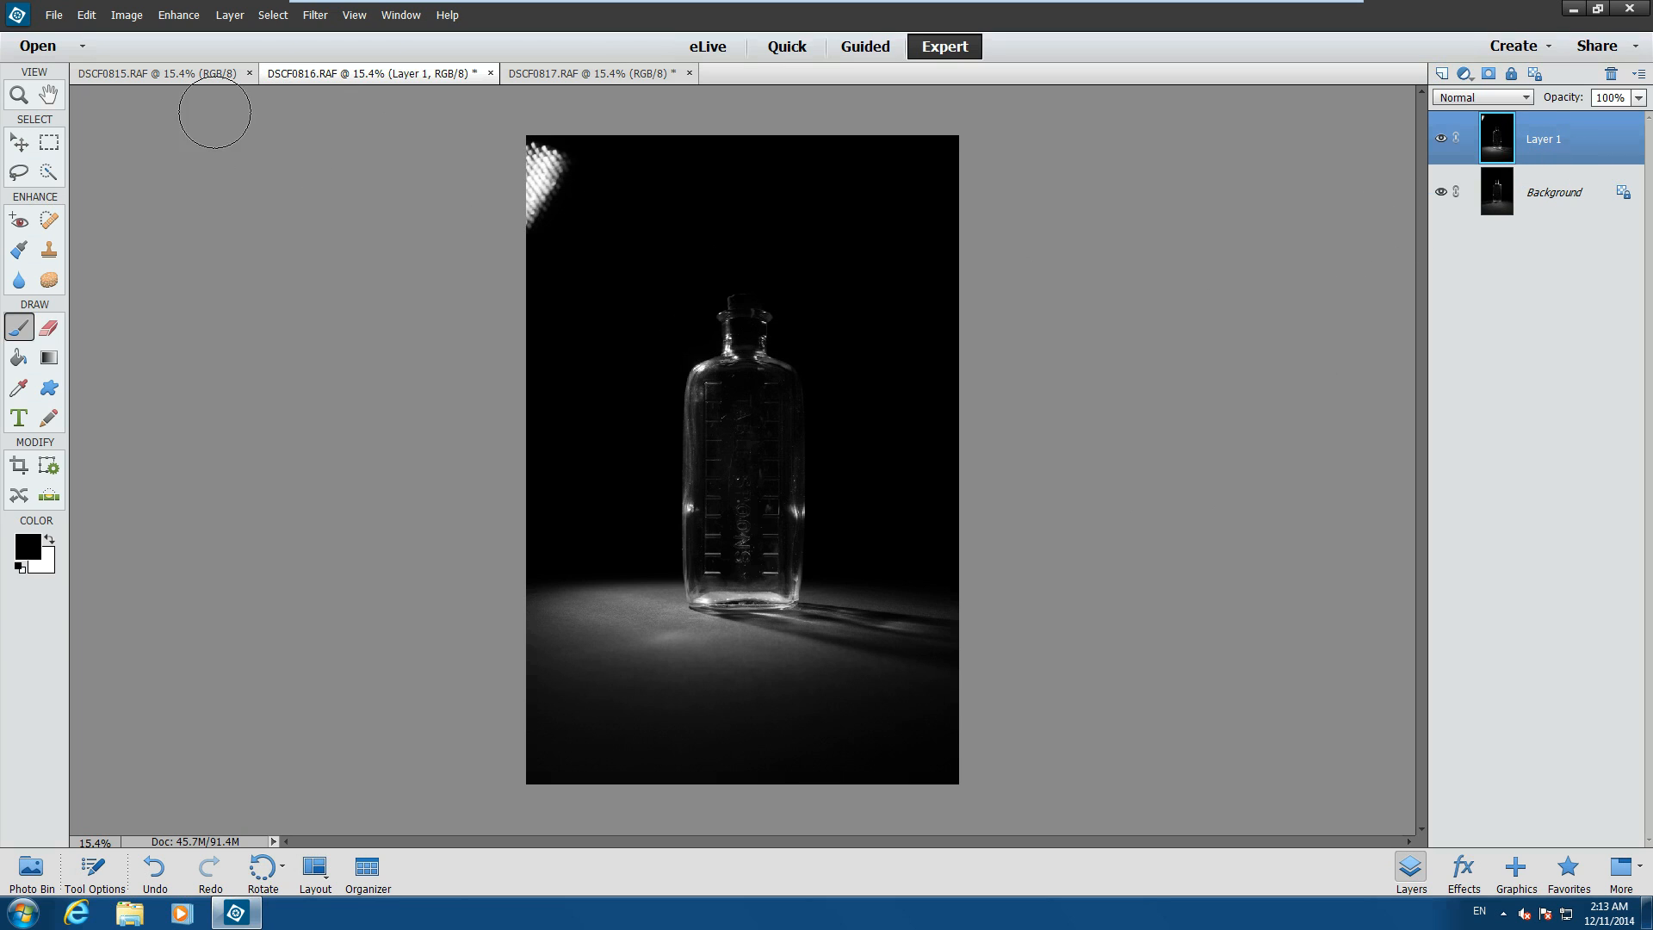
click(249, 75)
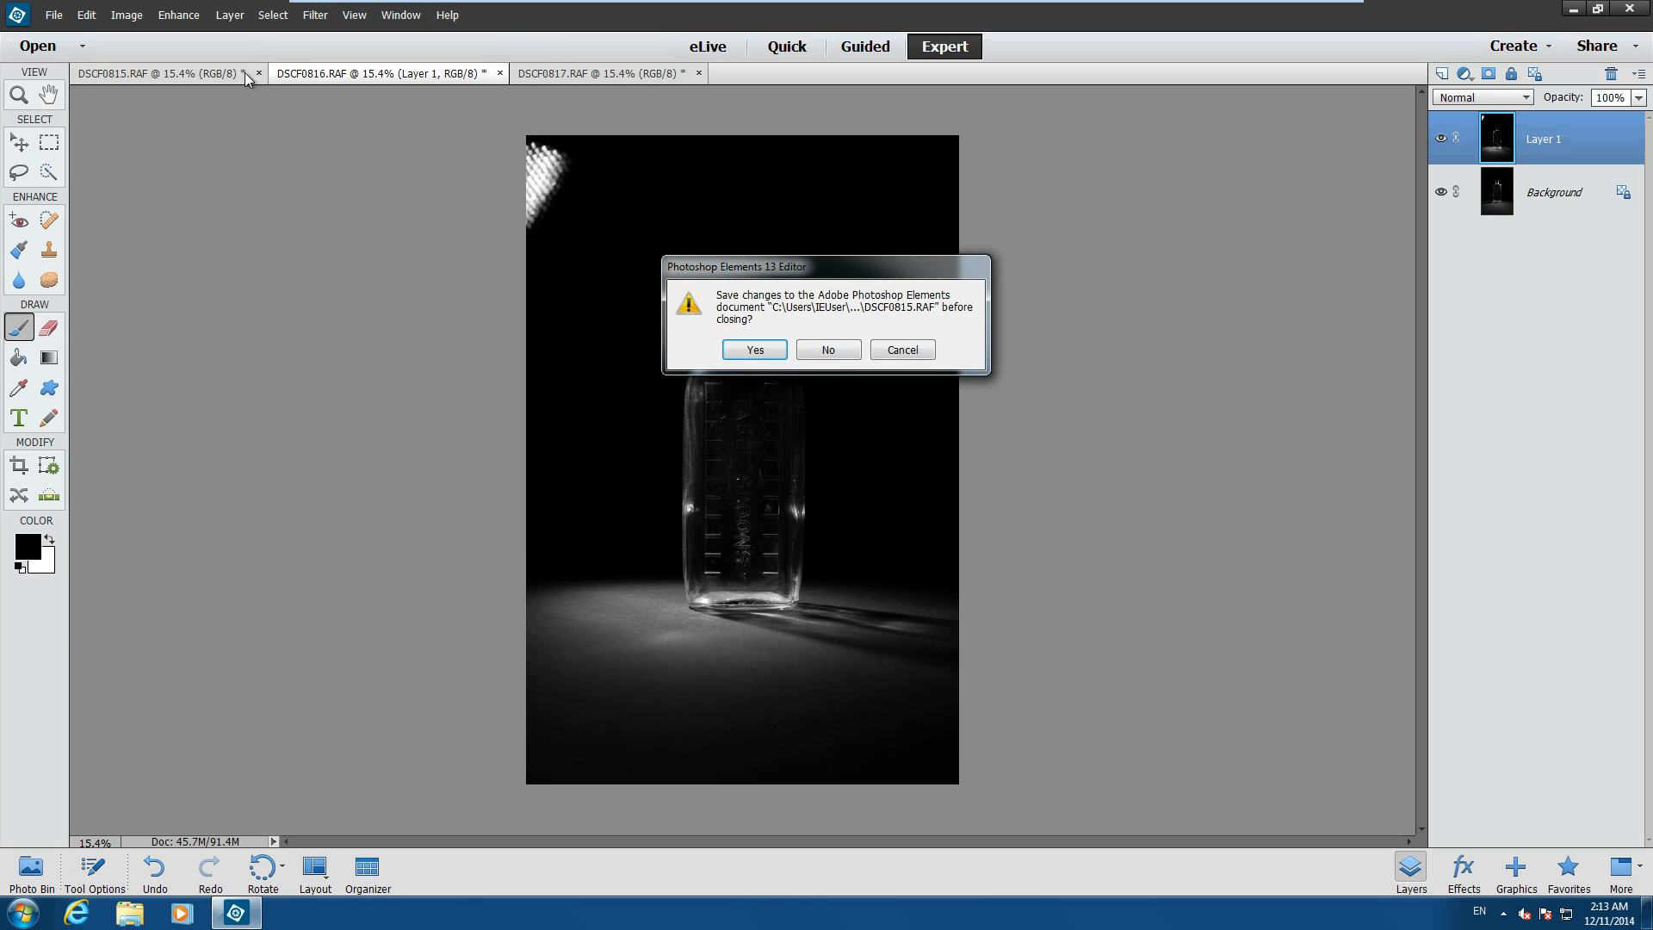
click(837, 353)
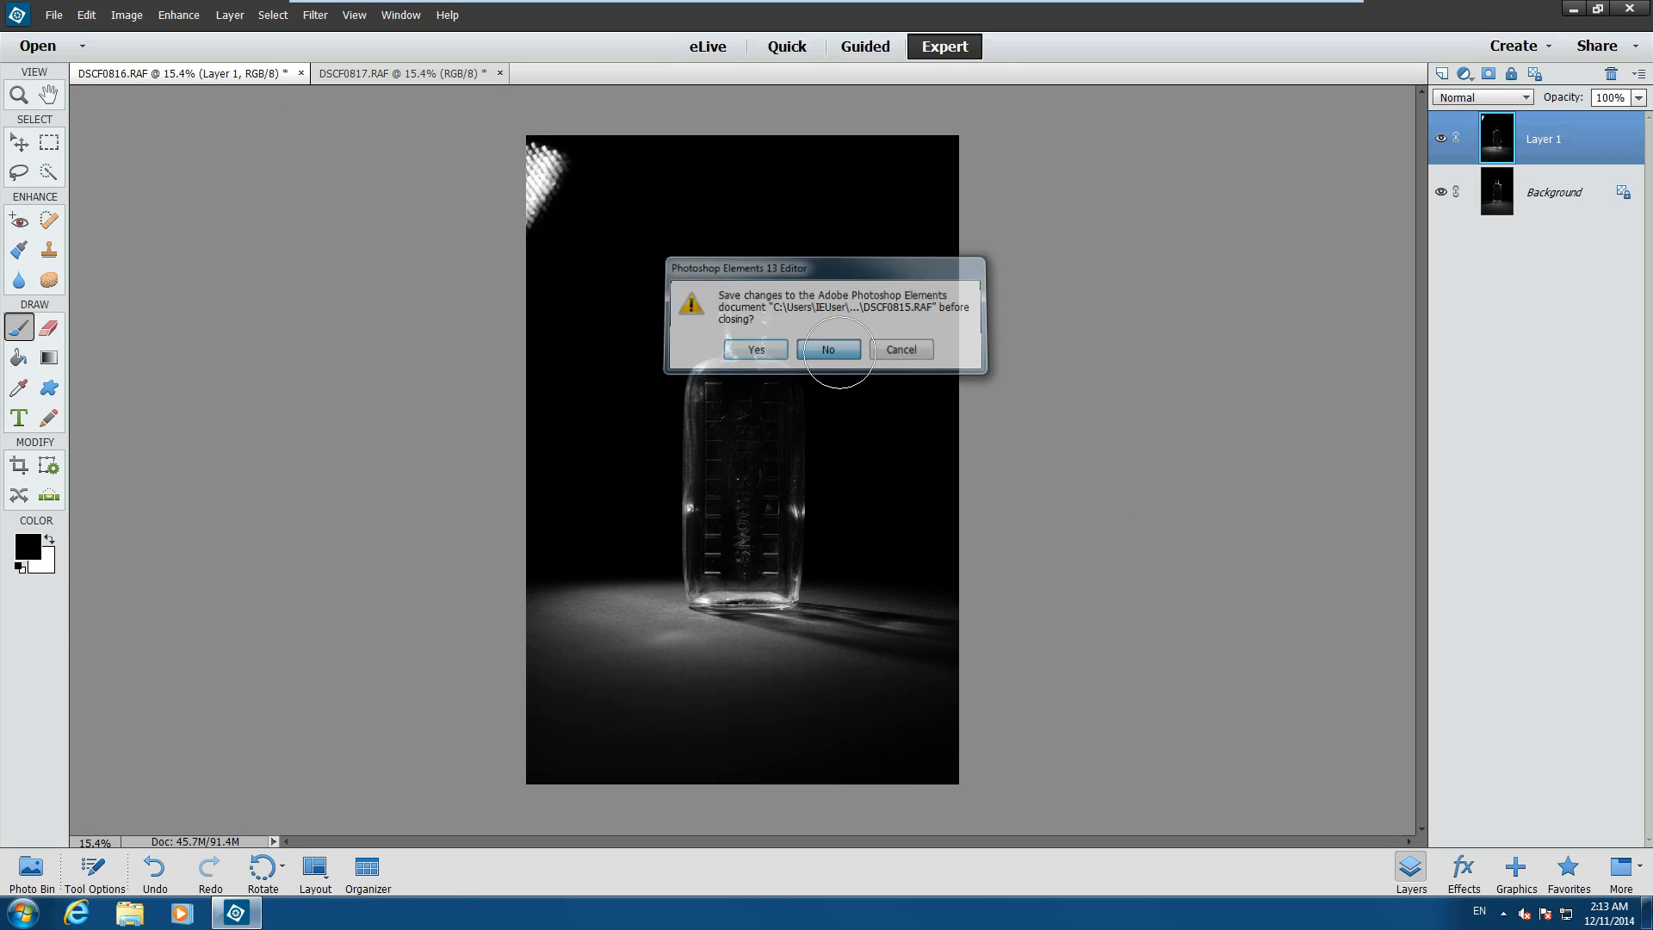
Copy the whole DSCF0817.RAF image and paste it into DSCF0816.RAF as a new top layer.
click(369, 75)
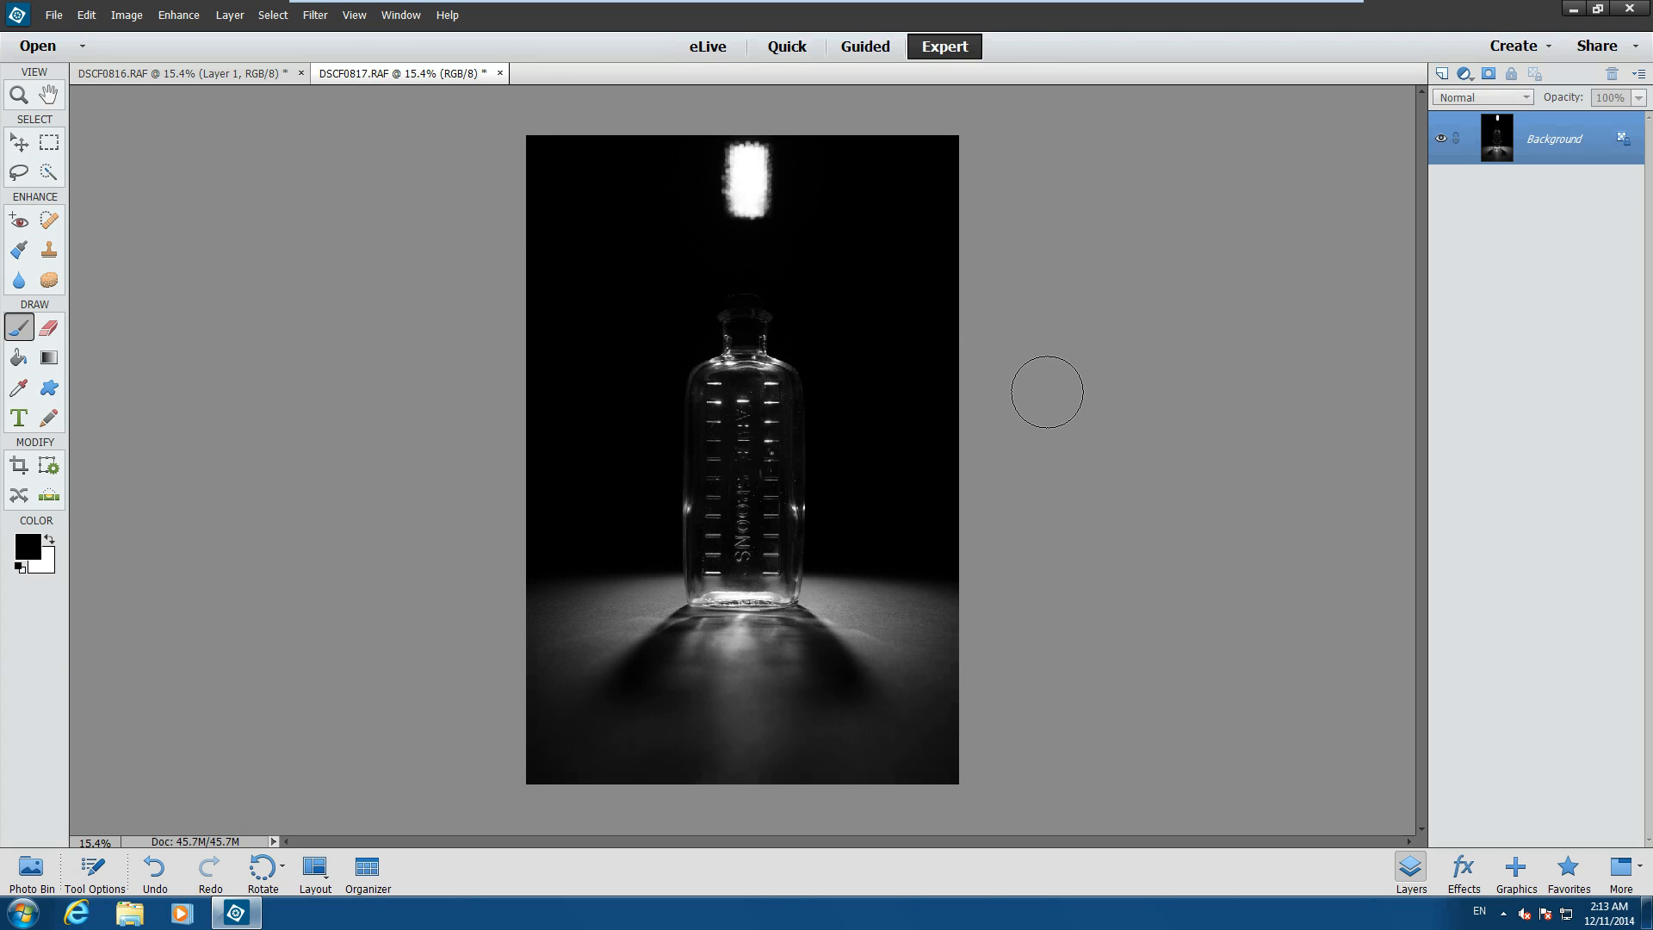
key(ctrl+a)
click(191, 76)
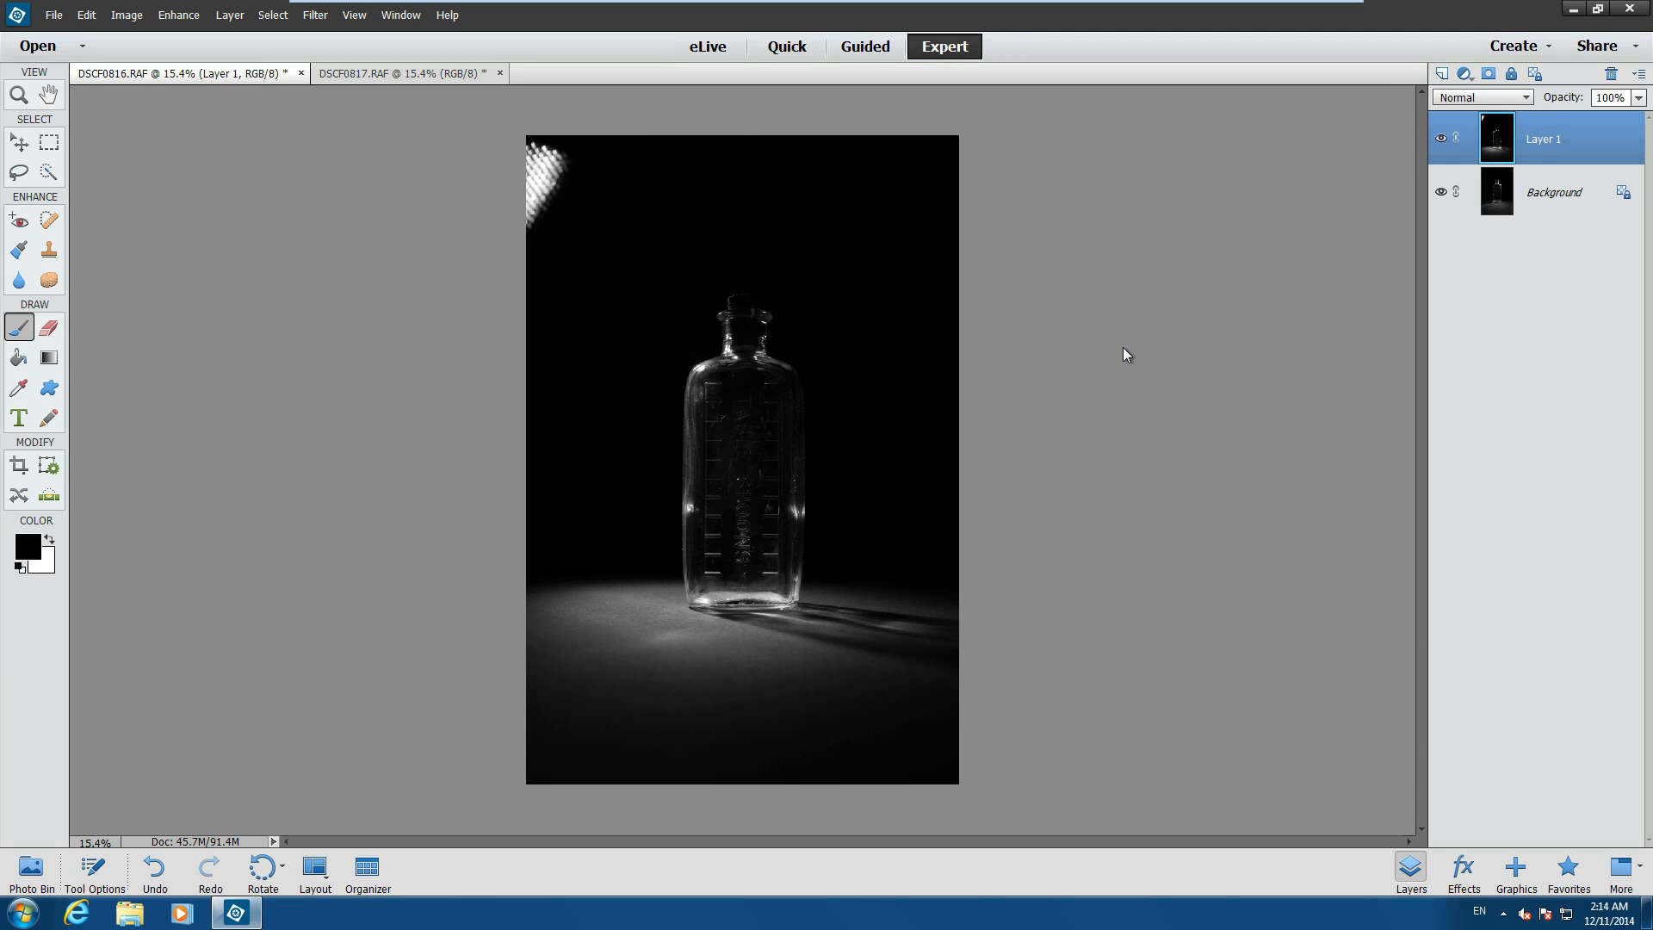
key(ctrl+v)
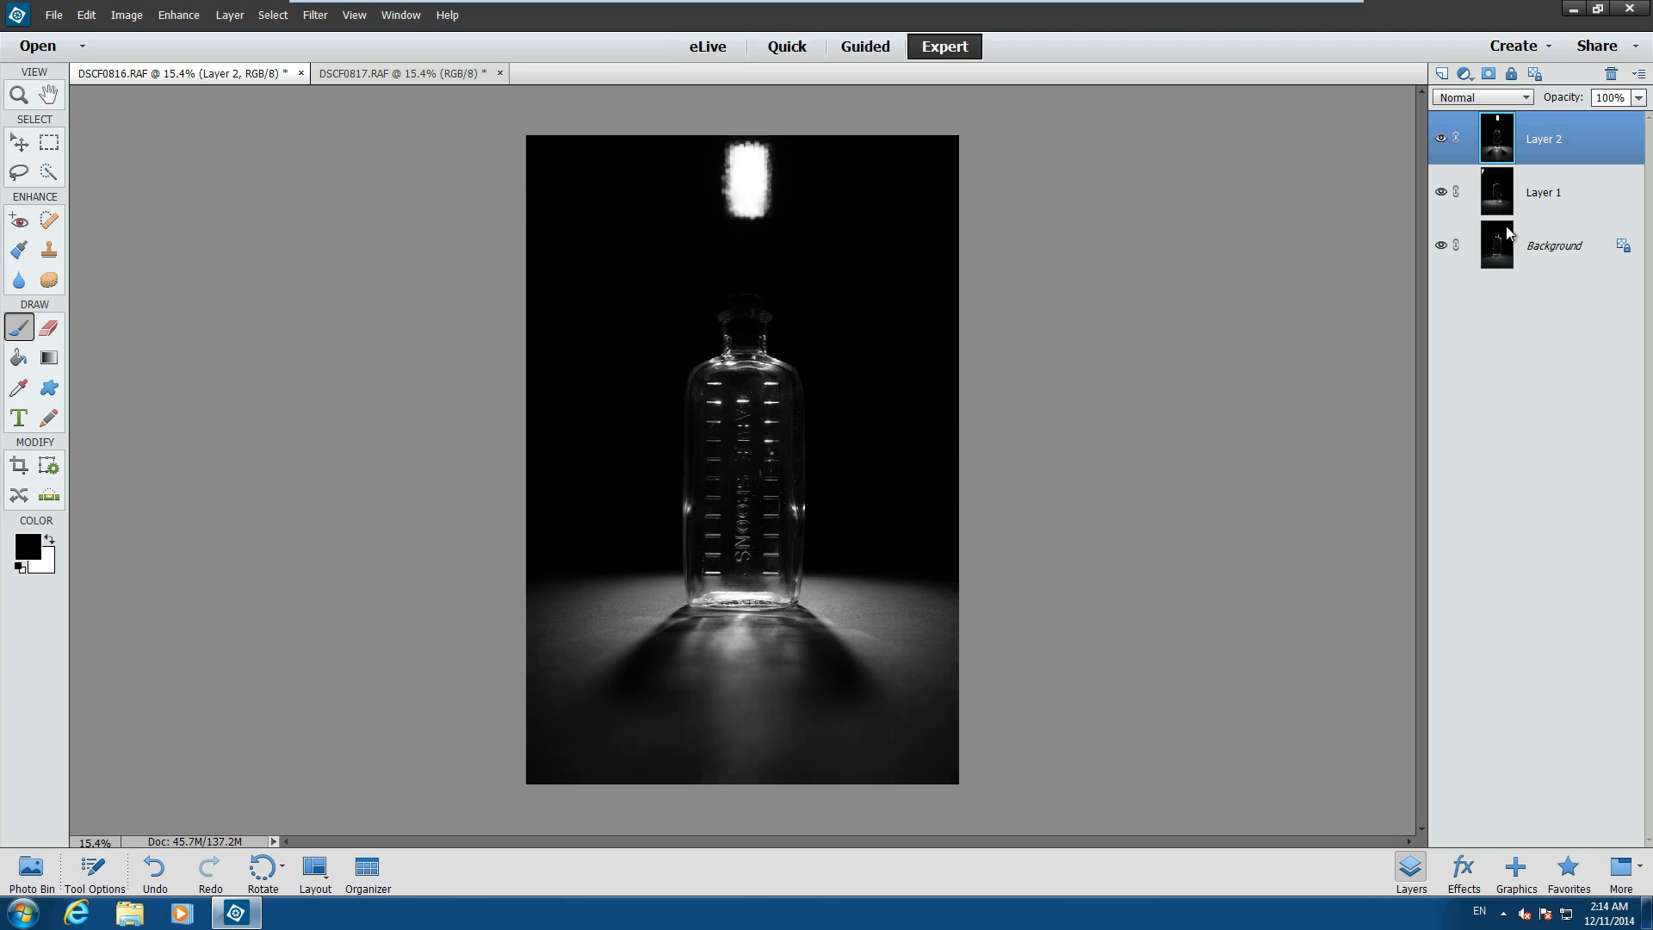
Rename the top pasted layer DSCF0817 and the pasted layer below it DSCF0815.
double_click(1552, 141)
text(DSCF0817)
click(1539, 194)
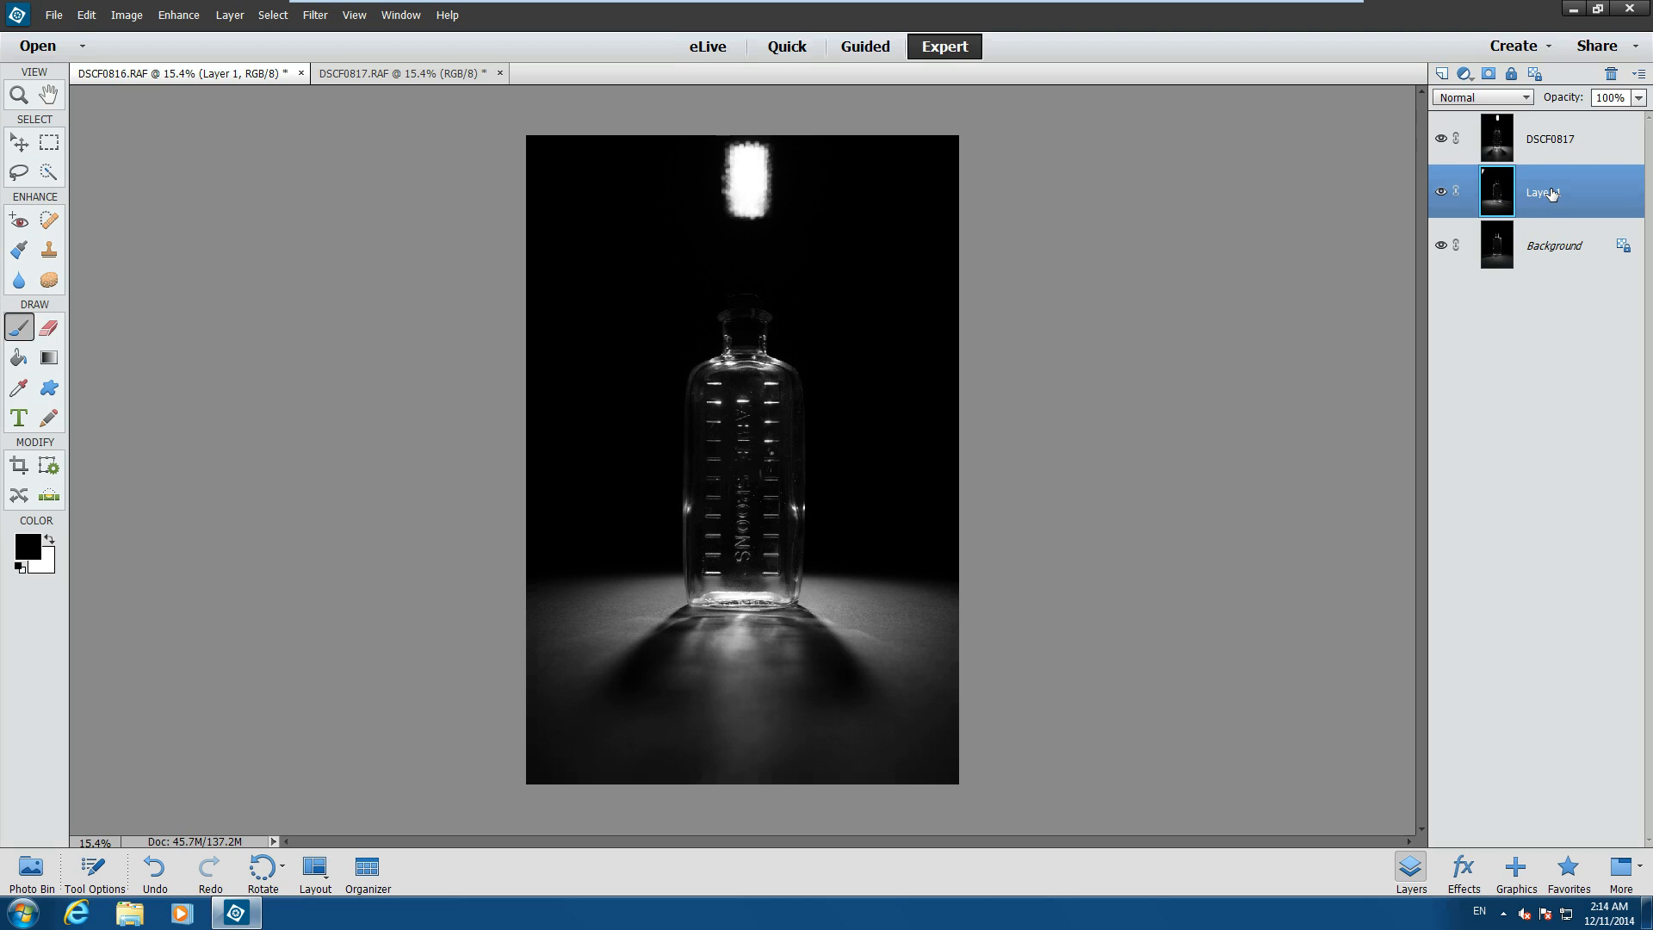
double_click(1551, 192)
text(DSCF0815)
key(Return)
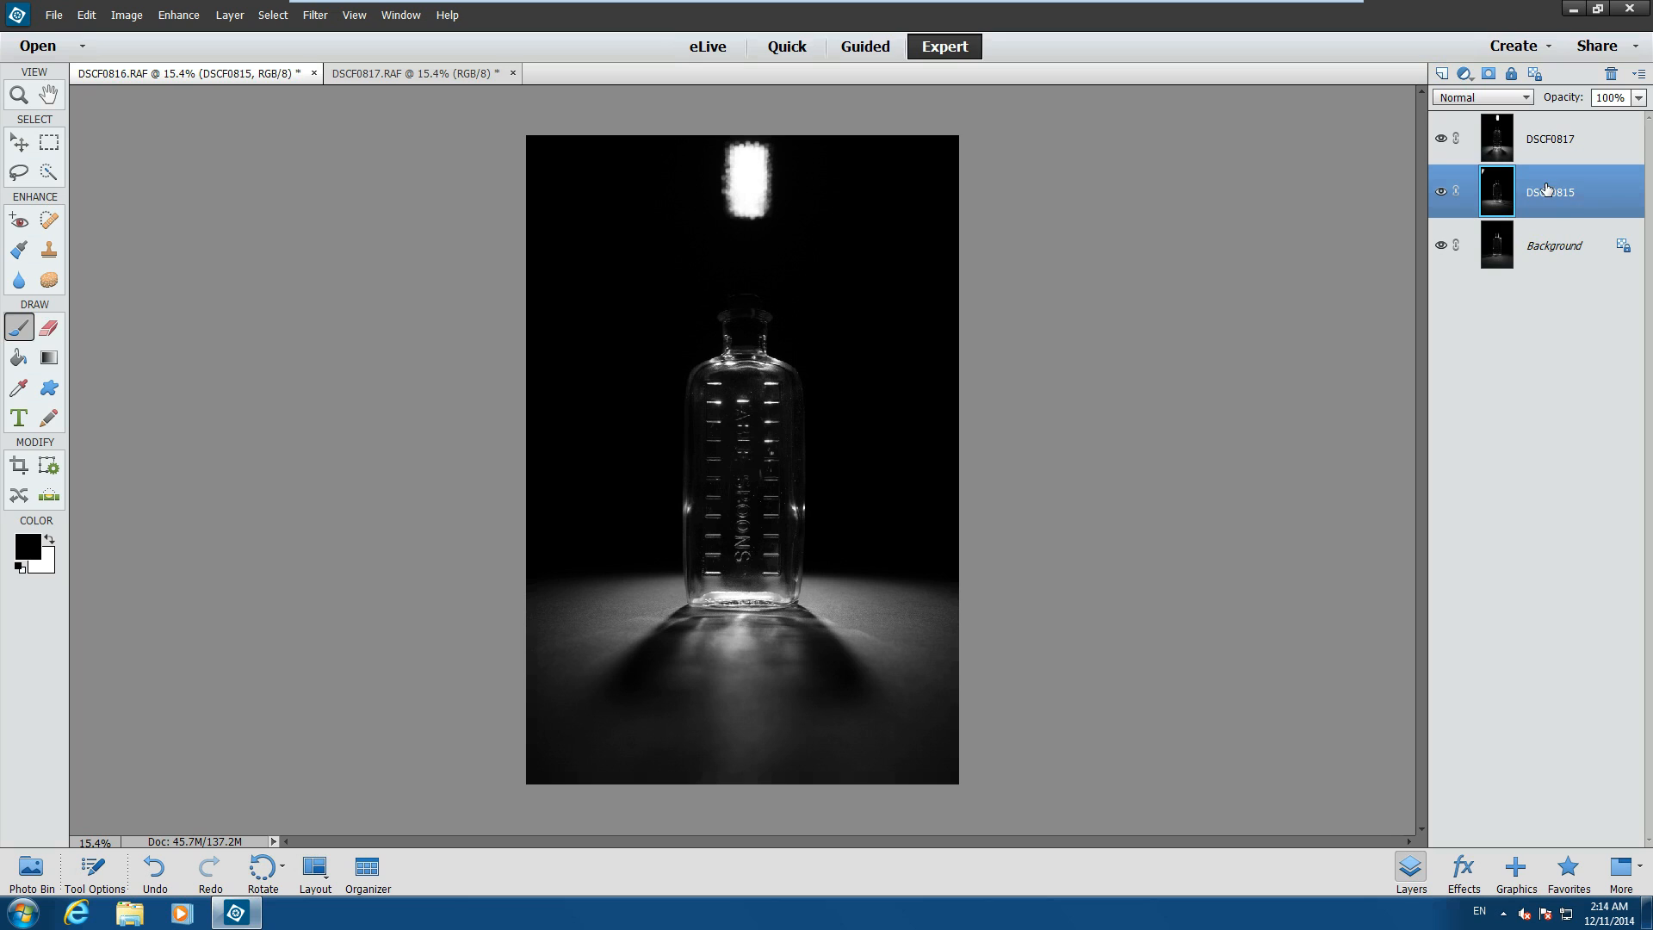
Convert the Background into a regular layer named DSCF0816, and close the DSCF0817.RAF document without saving.
double_click(1565, 251)
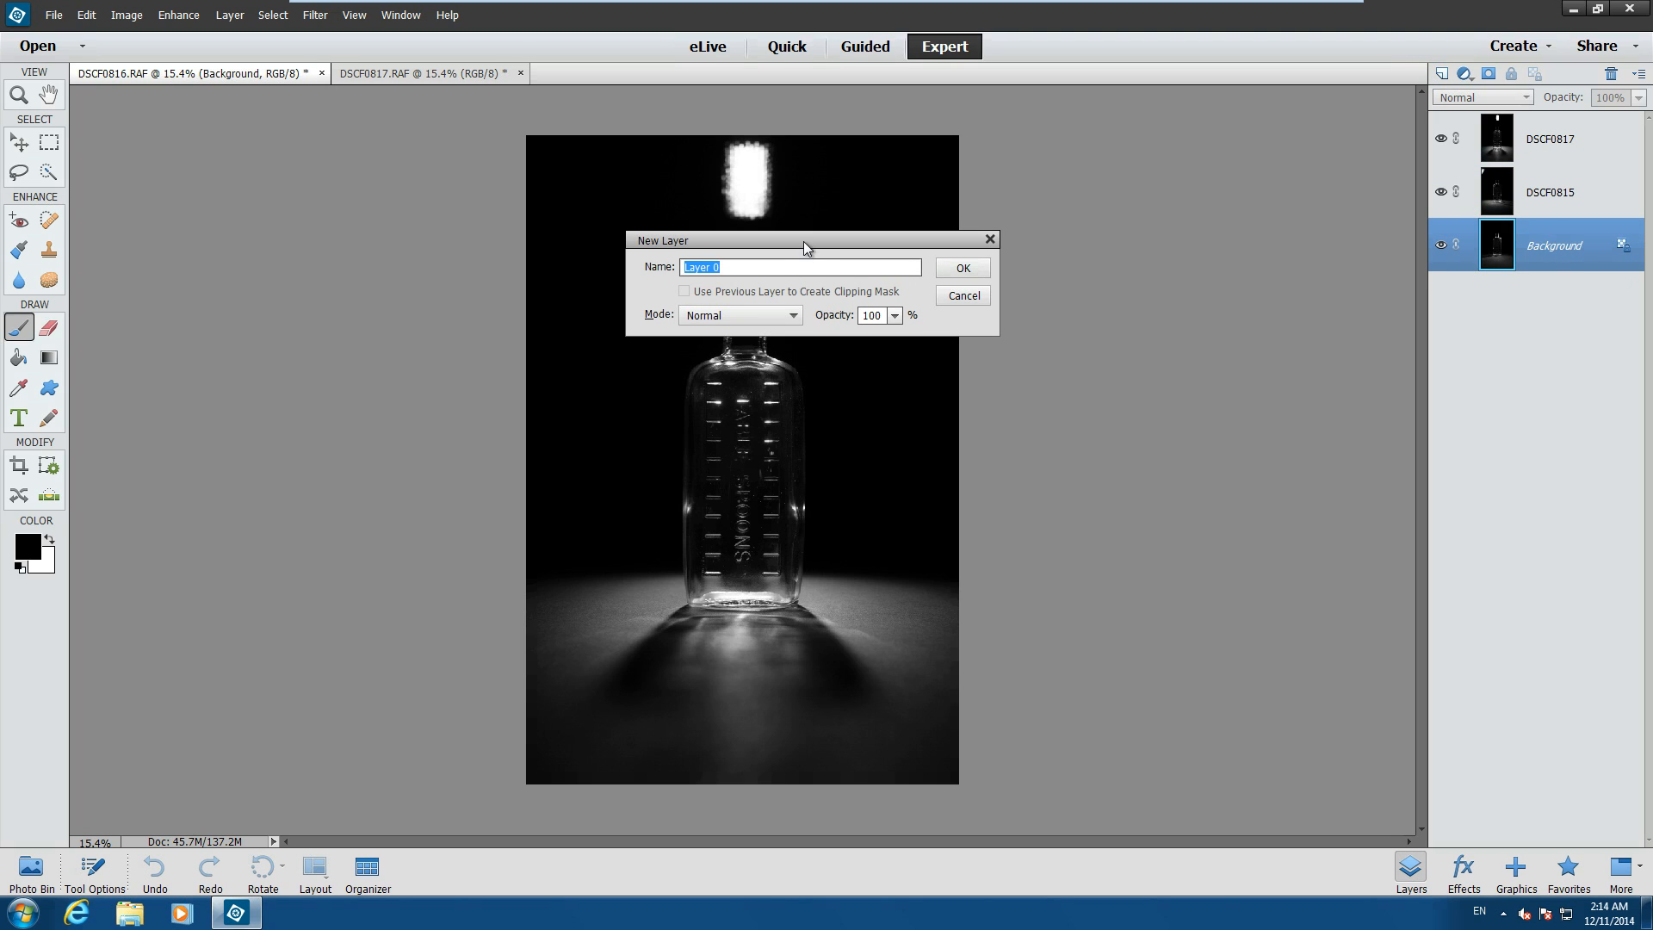
drag(804, 242, 1198, 400)
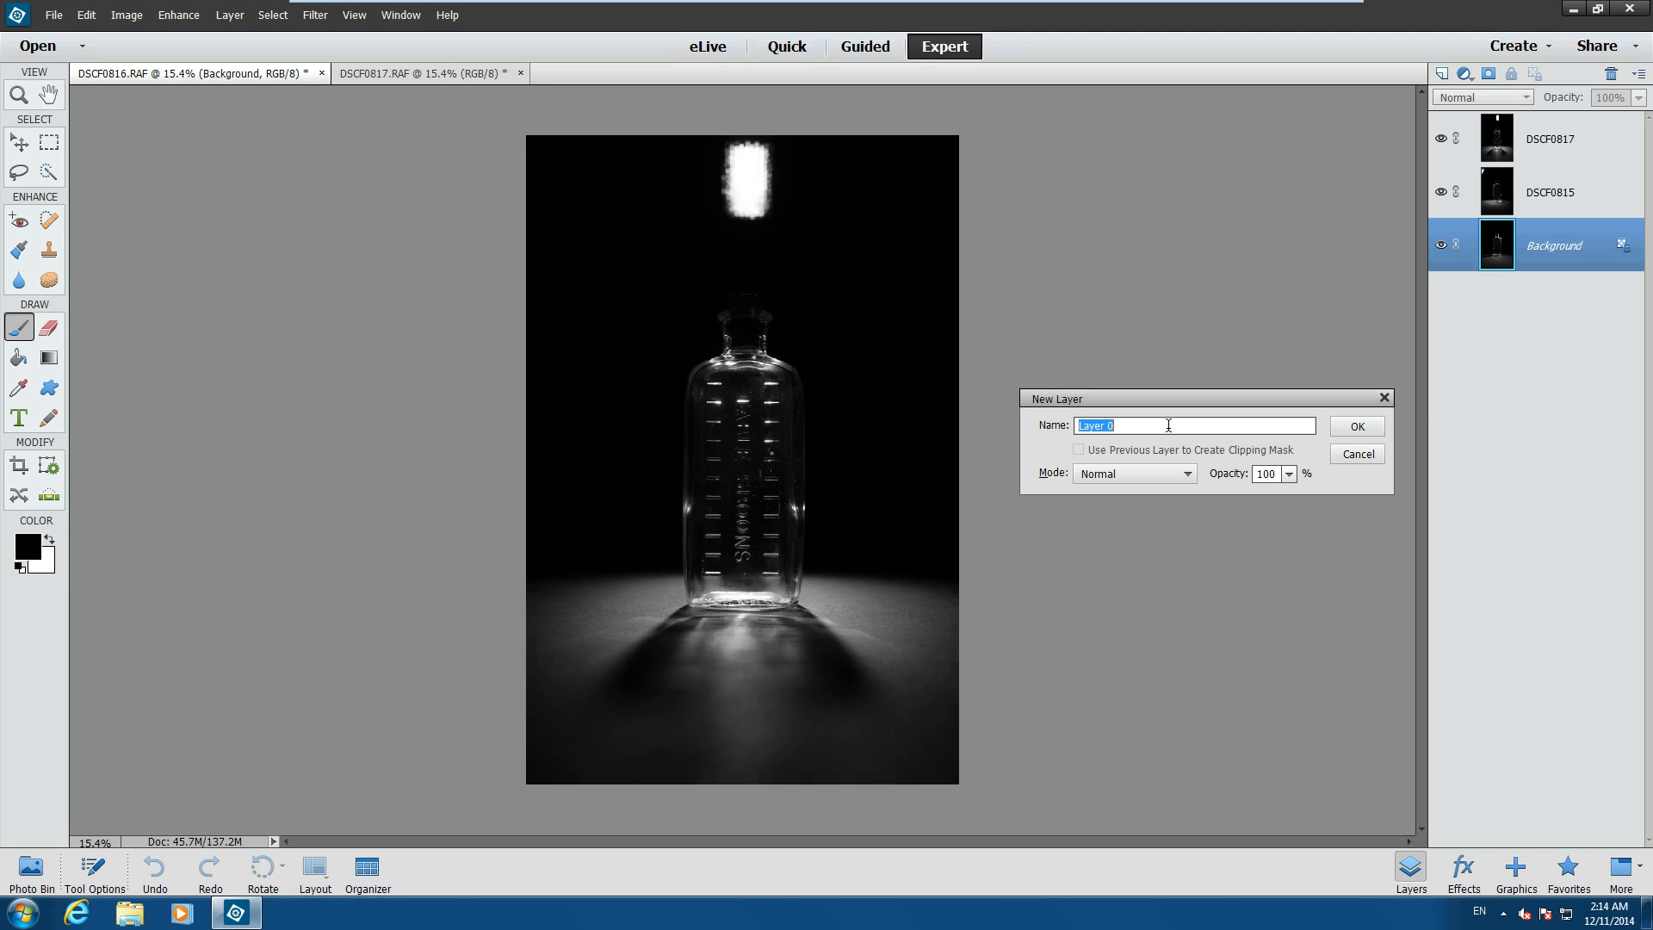
text(DSCF0816)
click(1361, 426)
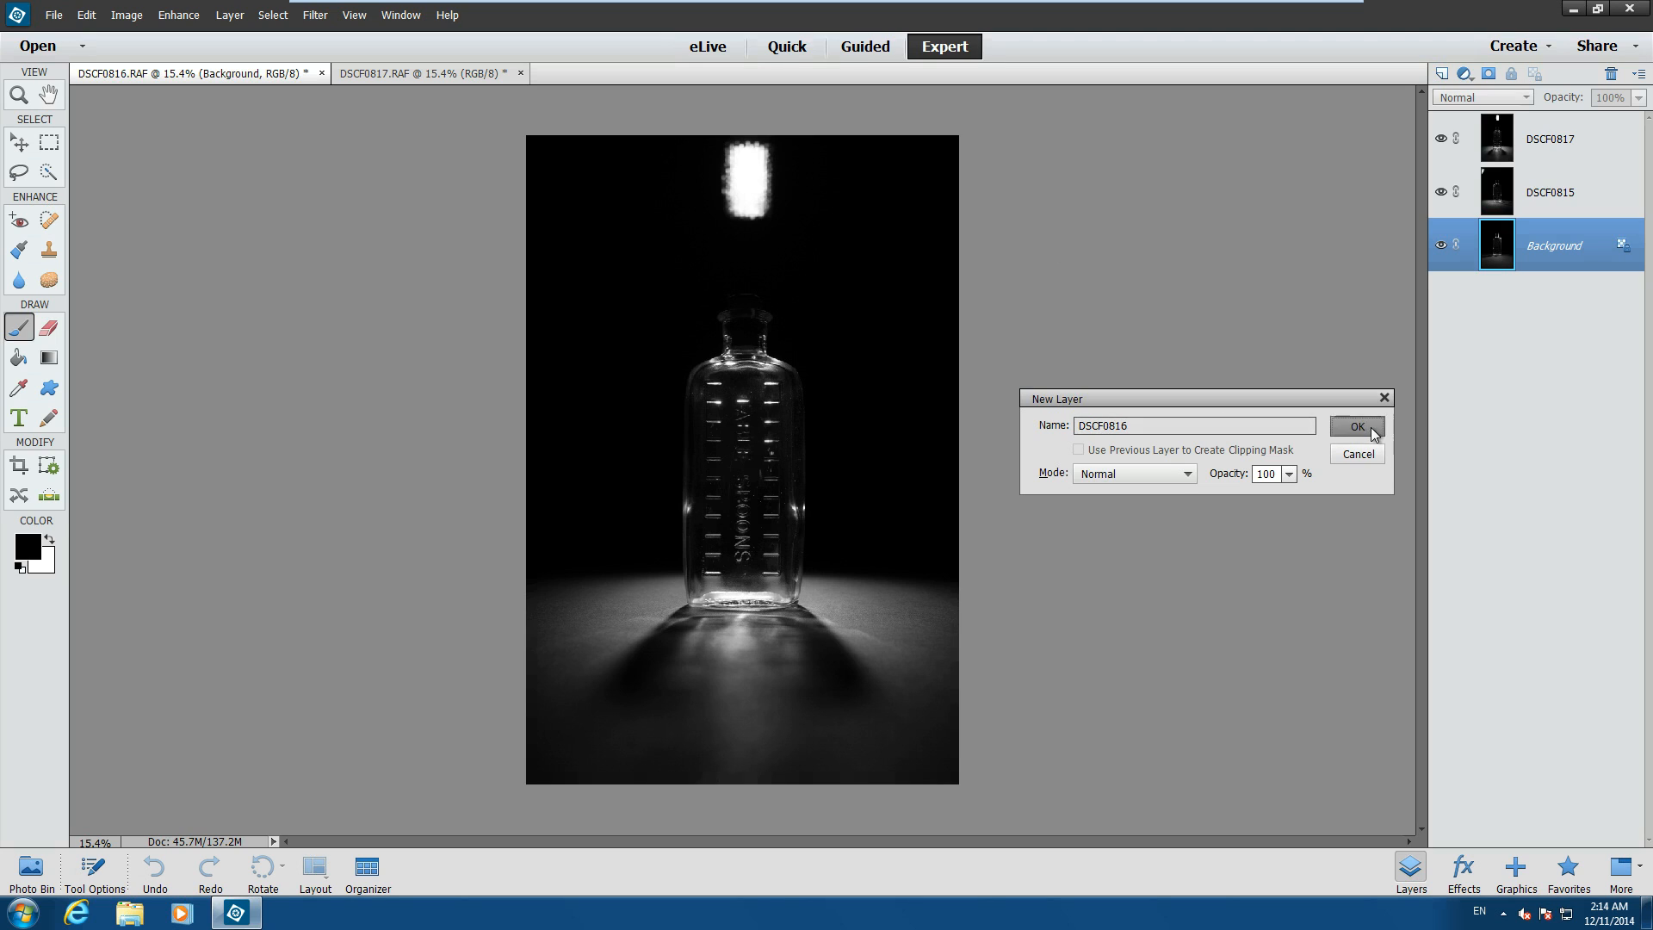
click(513, 73)
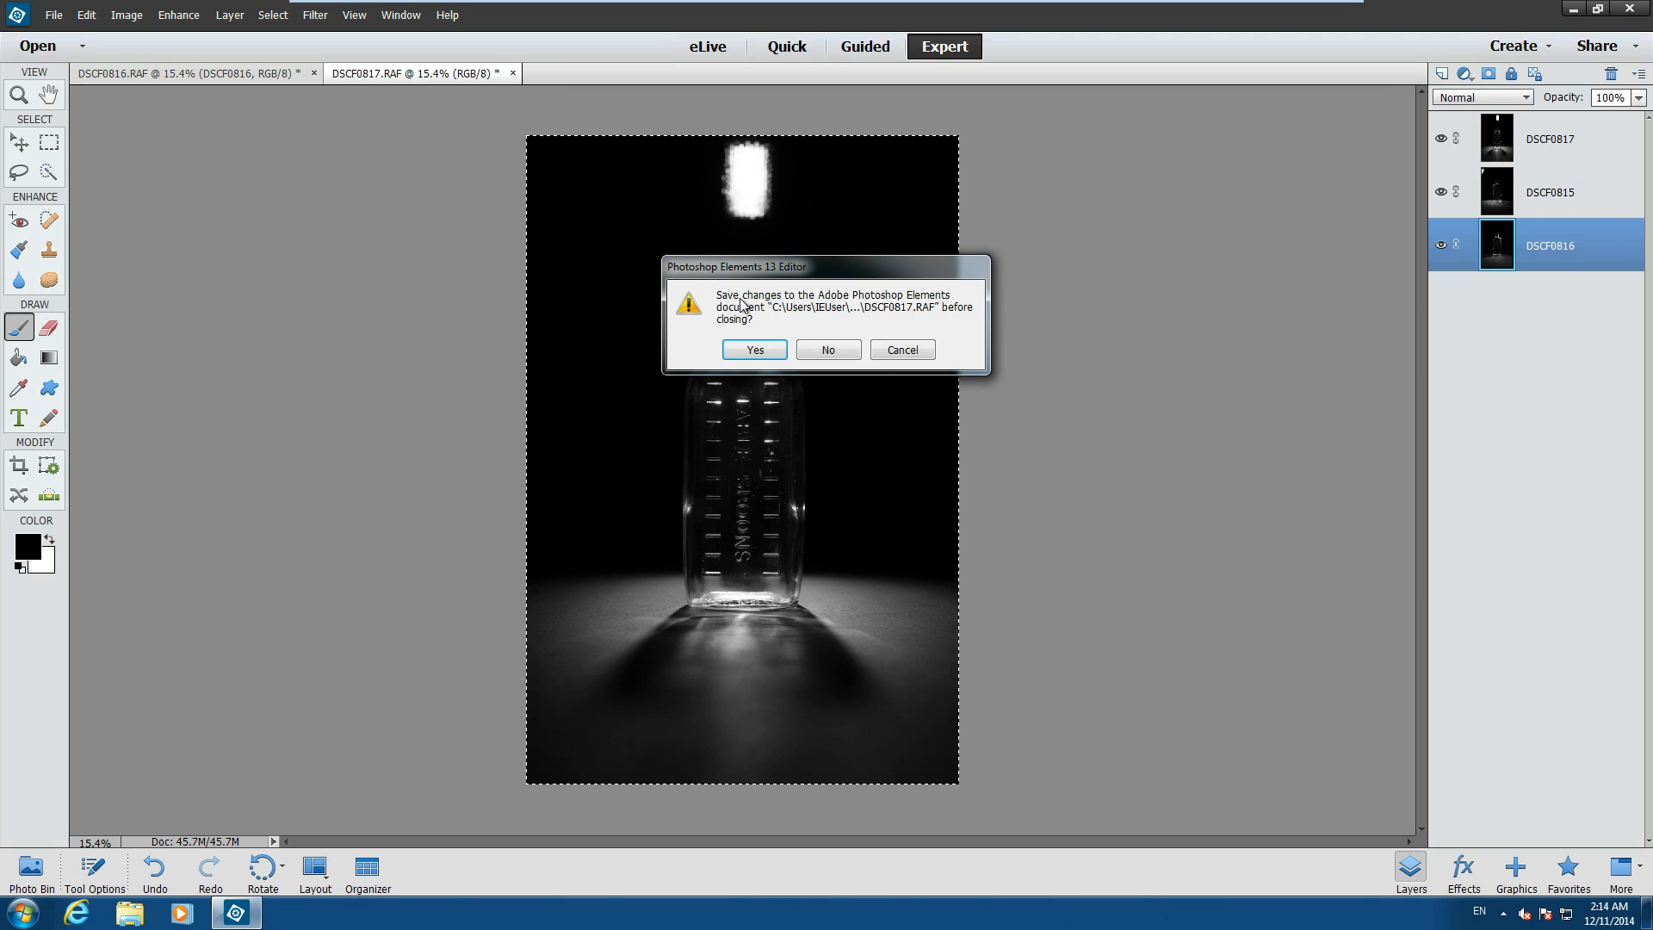
click(828, 349)
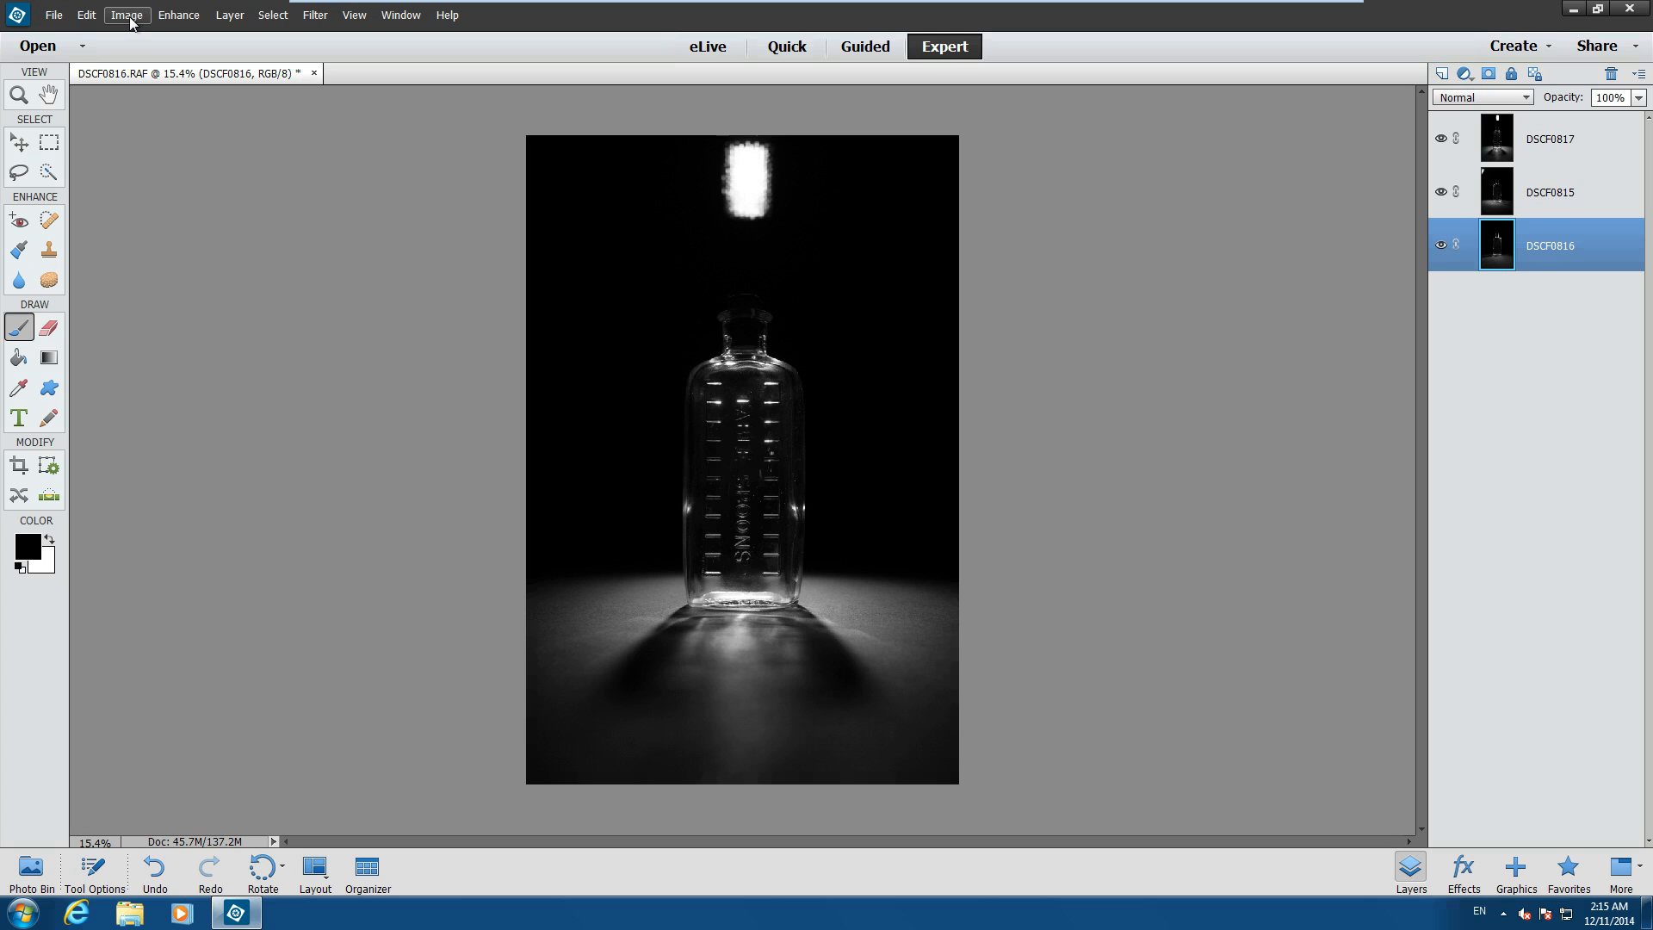
Hide the DSCF0817 and DSCF0815 layers so that only the DSCF0816 layer is displayed.
click(1442, 138)
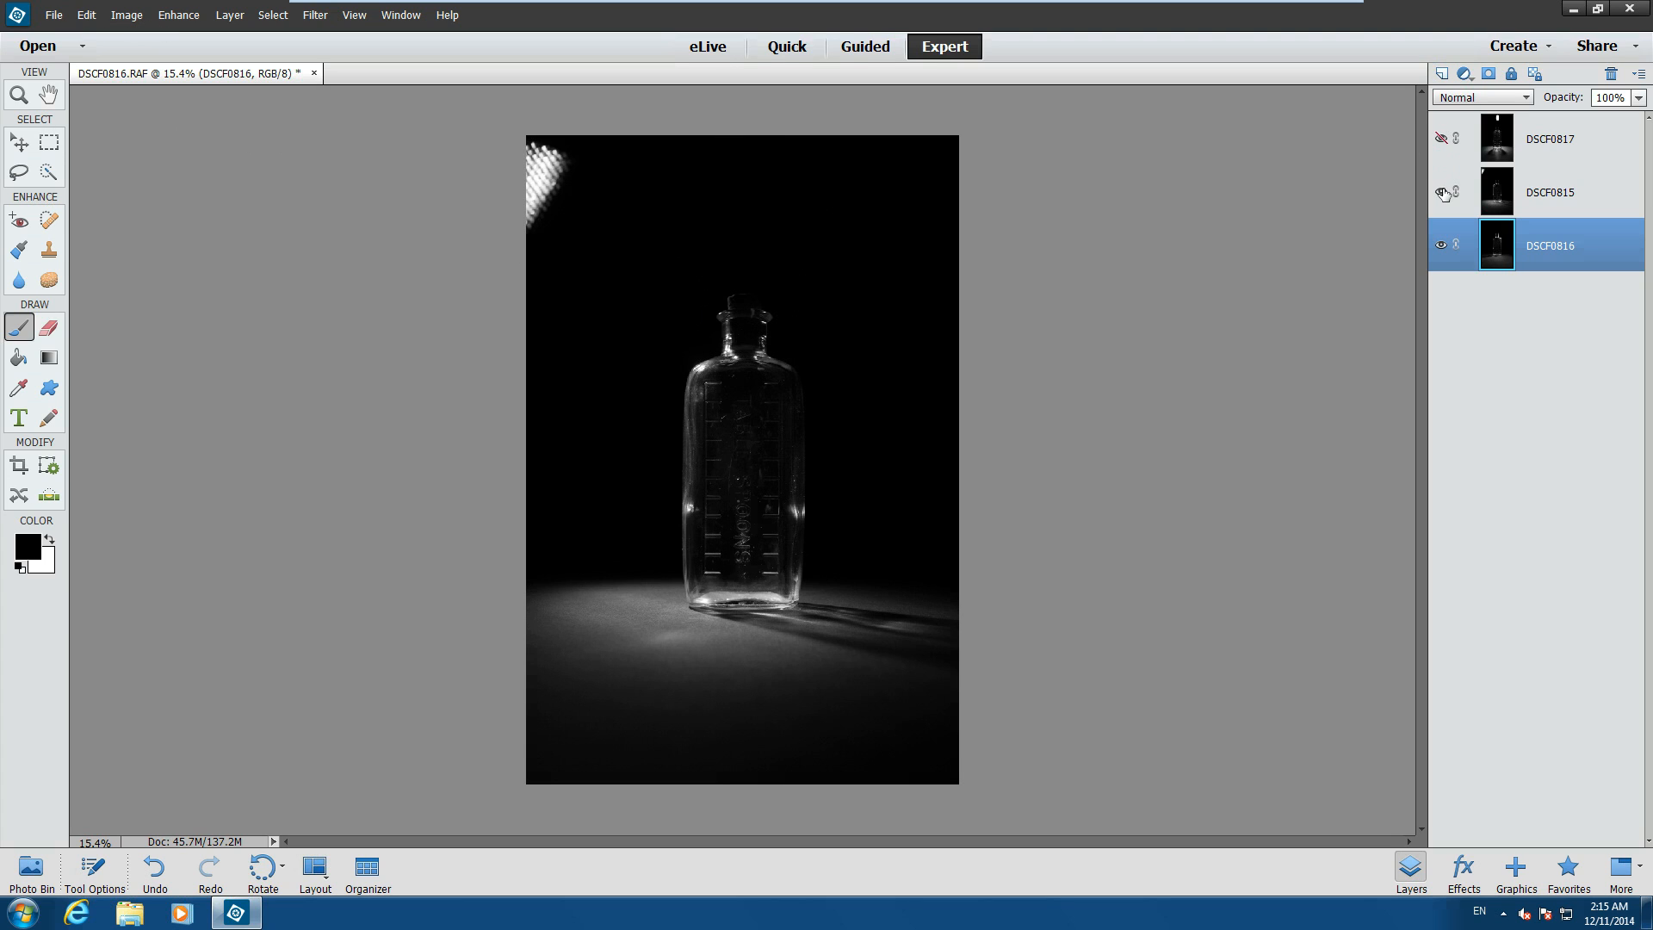
click(1443, 192)
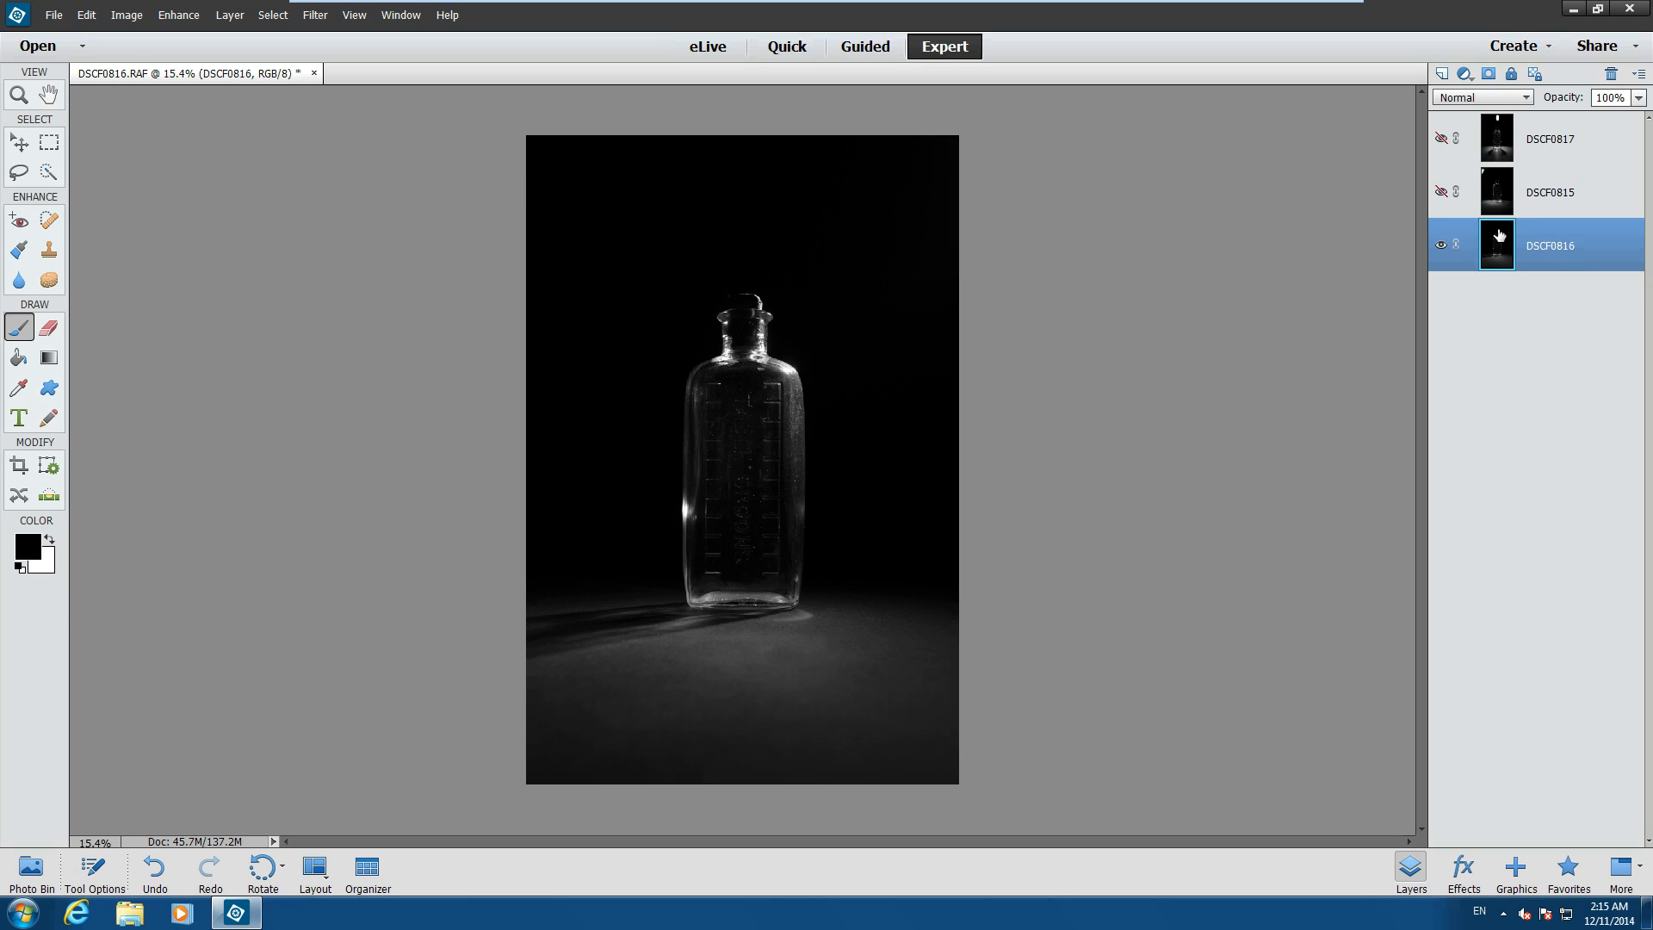
Check the pixel dimensions and resolution of DSCF0816.RAF in Image Size without applying any change.
click(122, 17)
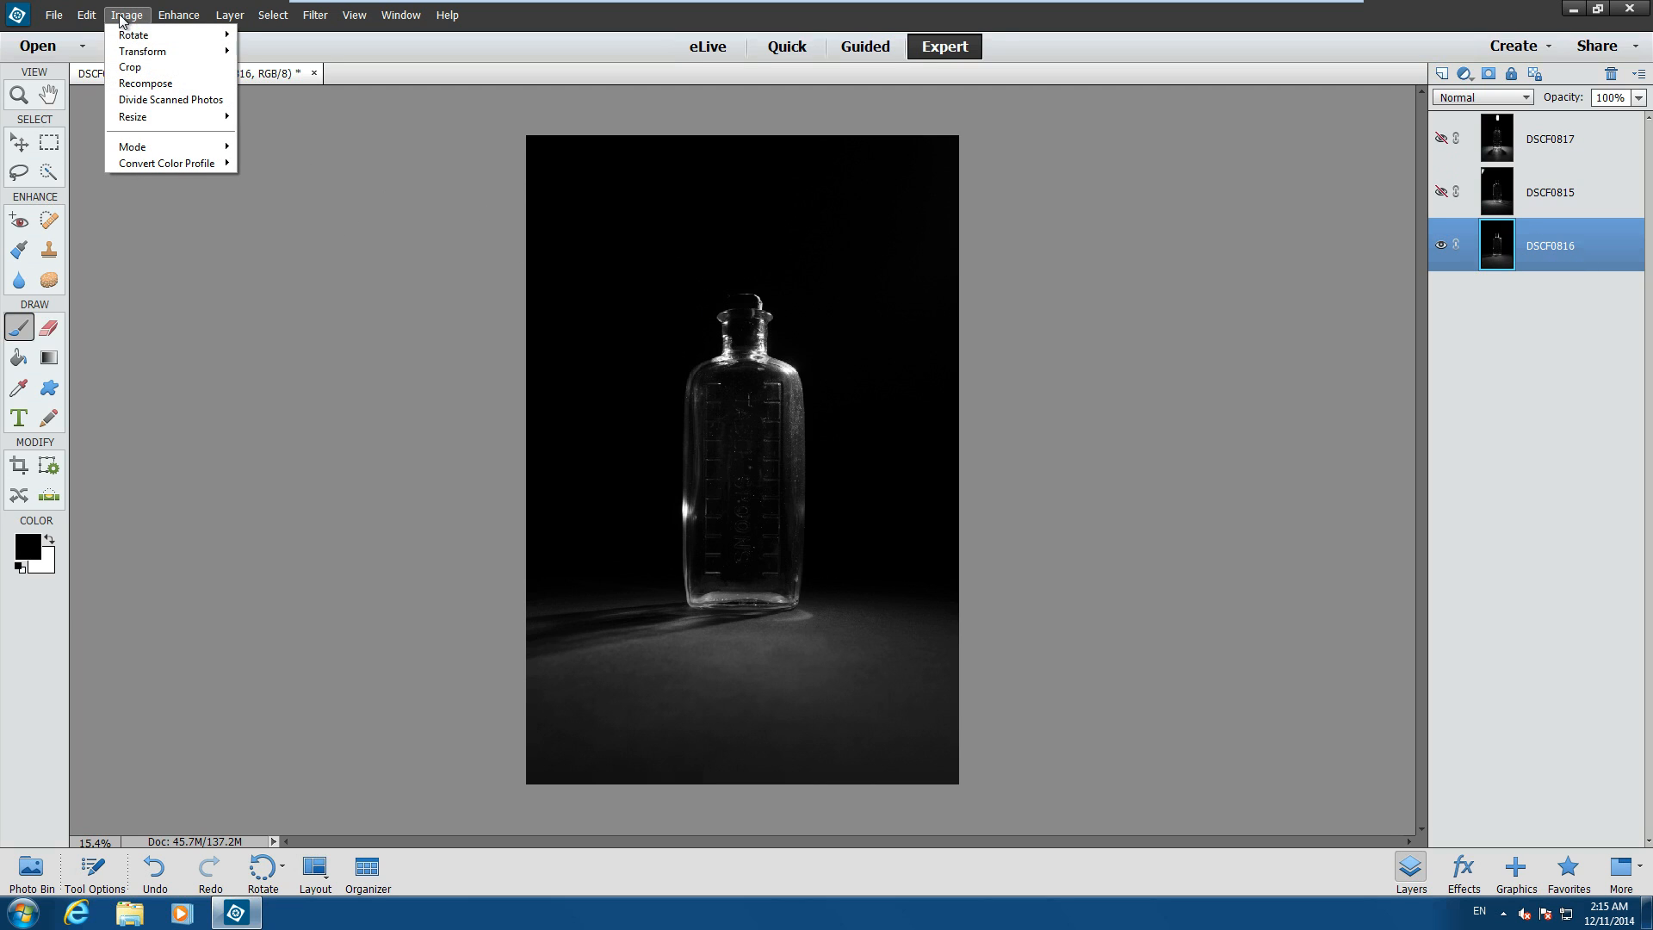
mouse_move(215, 118)
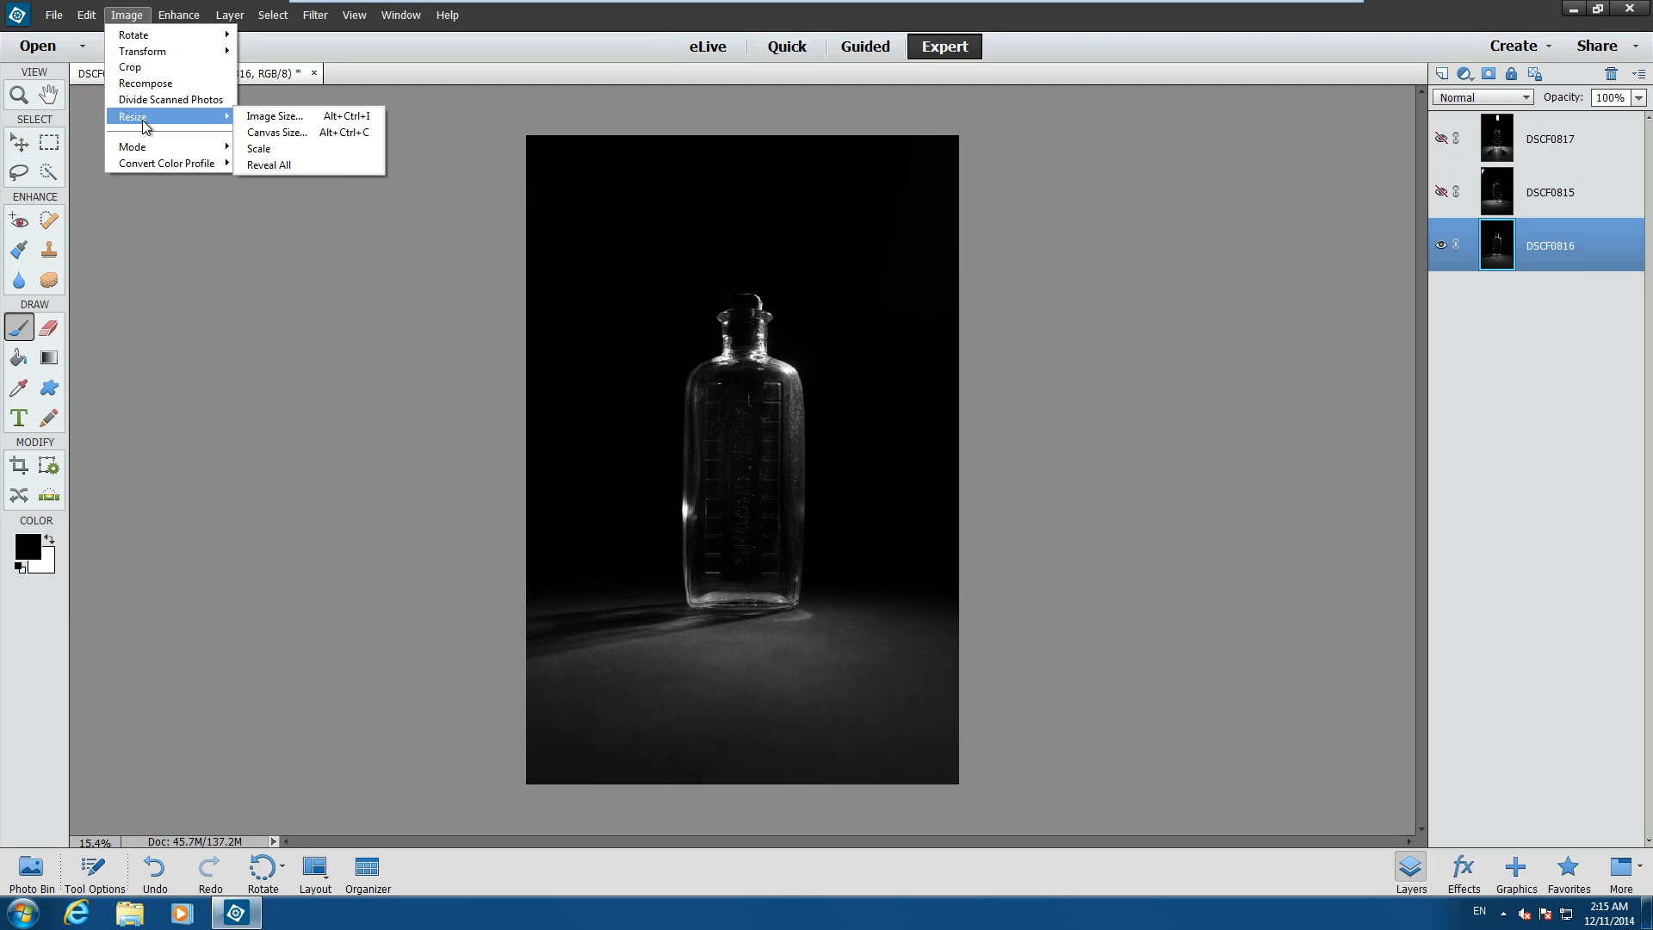
click(272, 117)
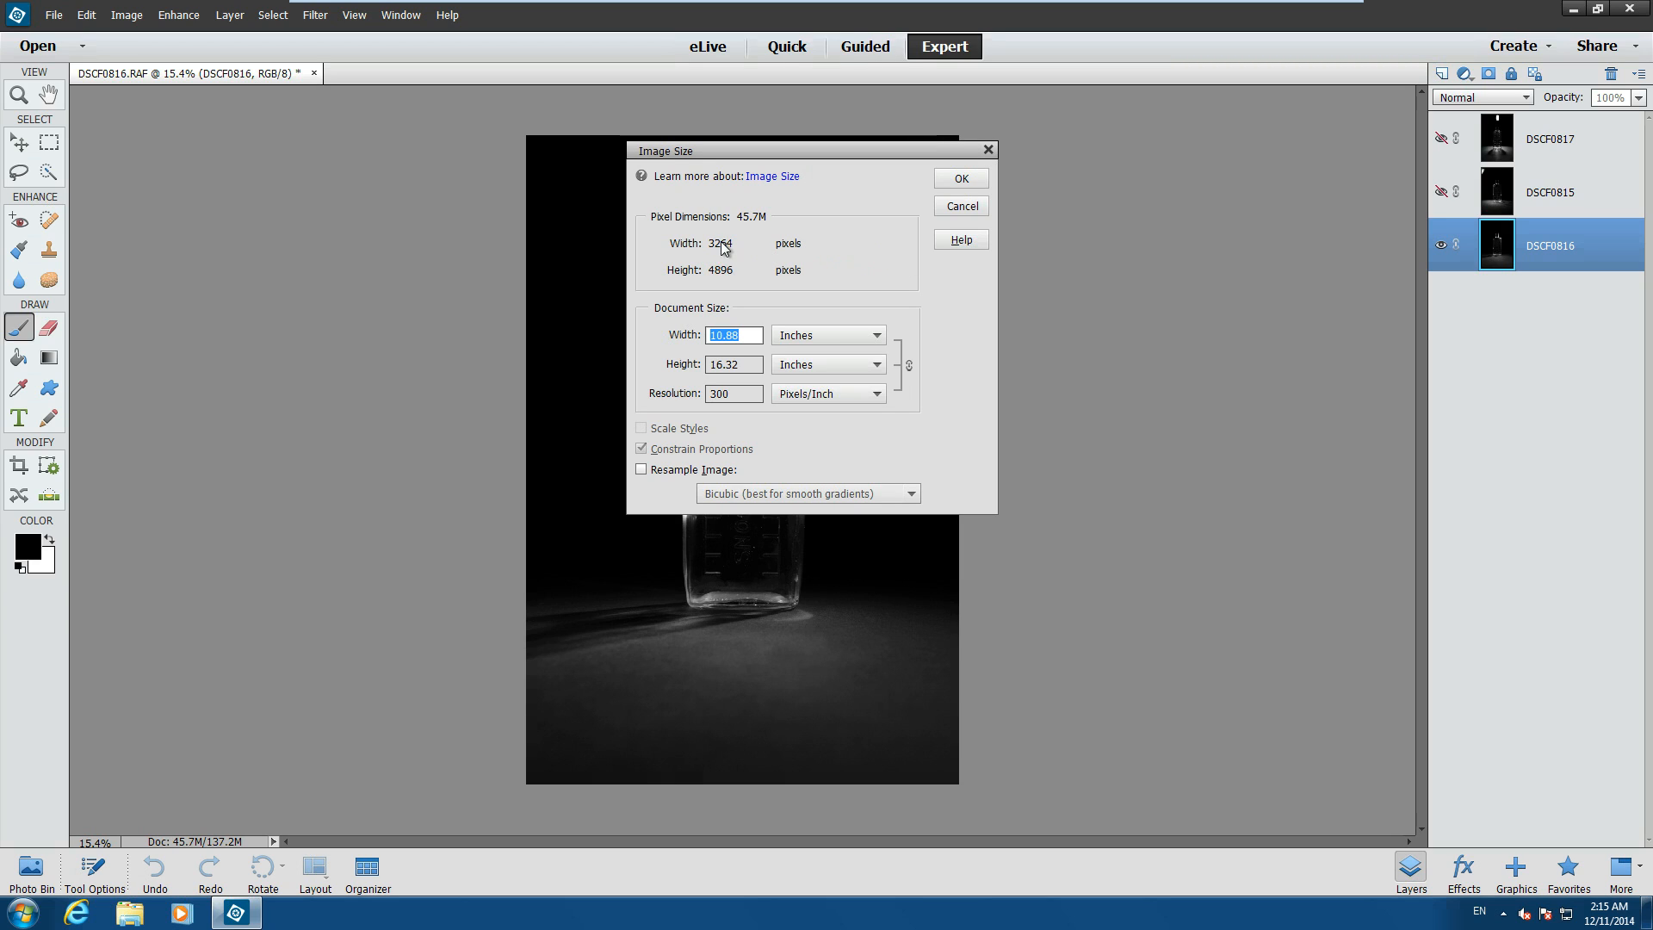
click(973, 208)
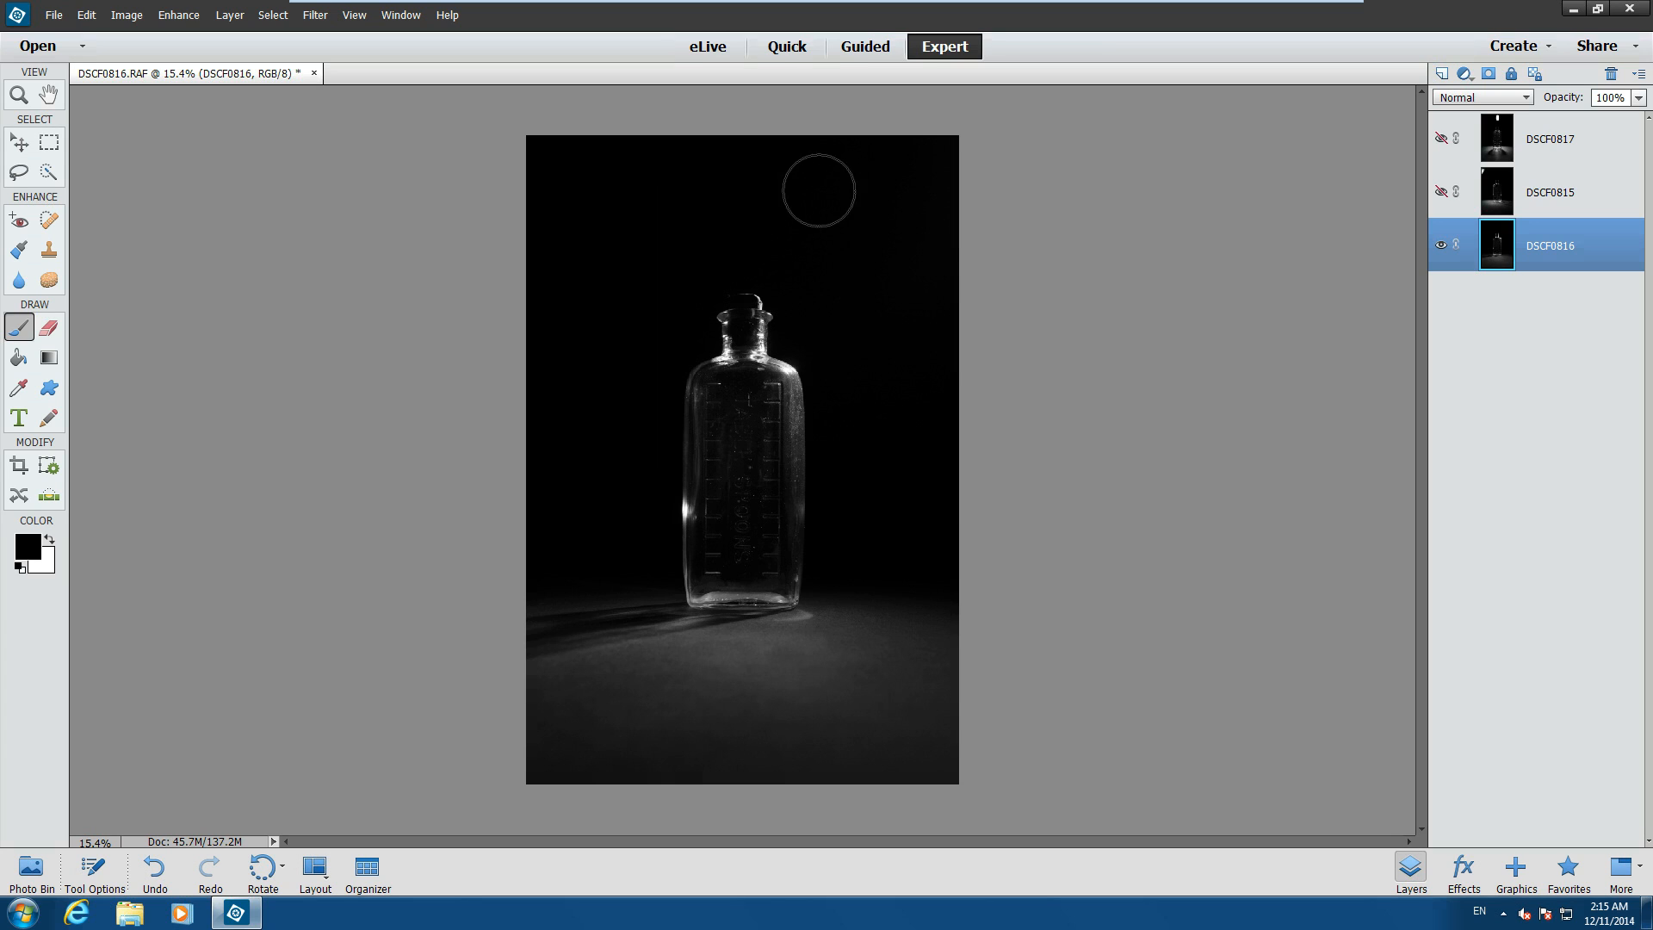
Create a blank file from the Clipboard preset, 3264 by 4896 pixels at 300 pixels/inch, RGB Color with white background.
click(54, 14)
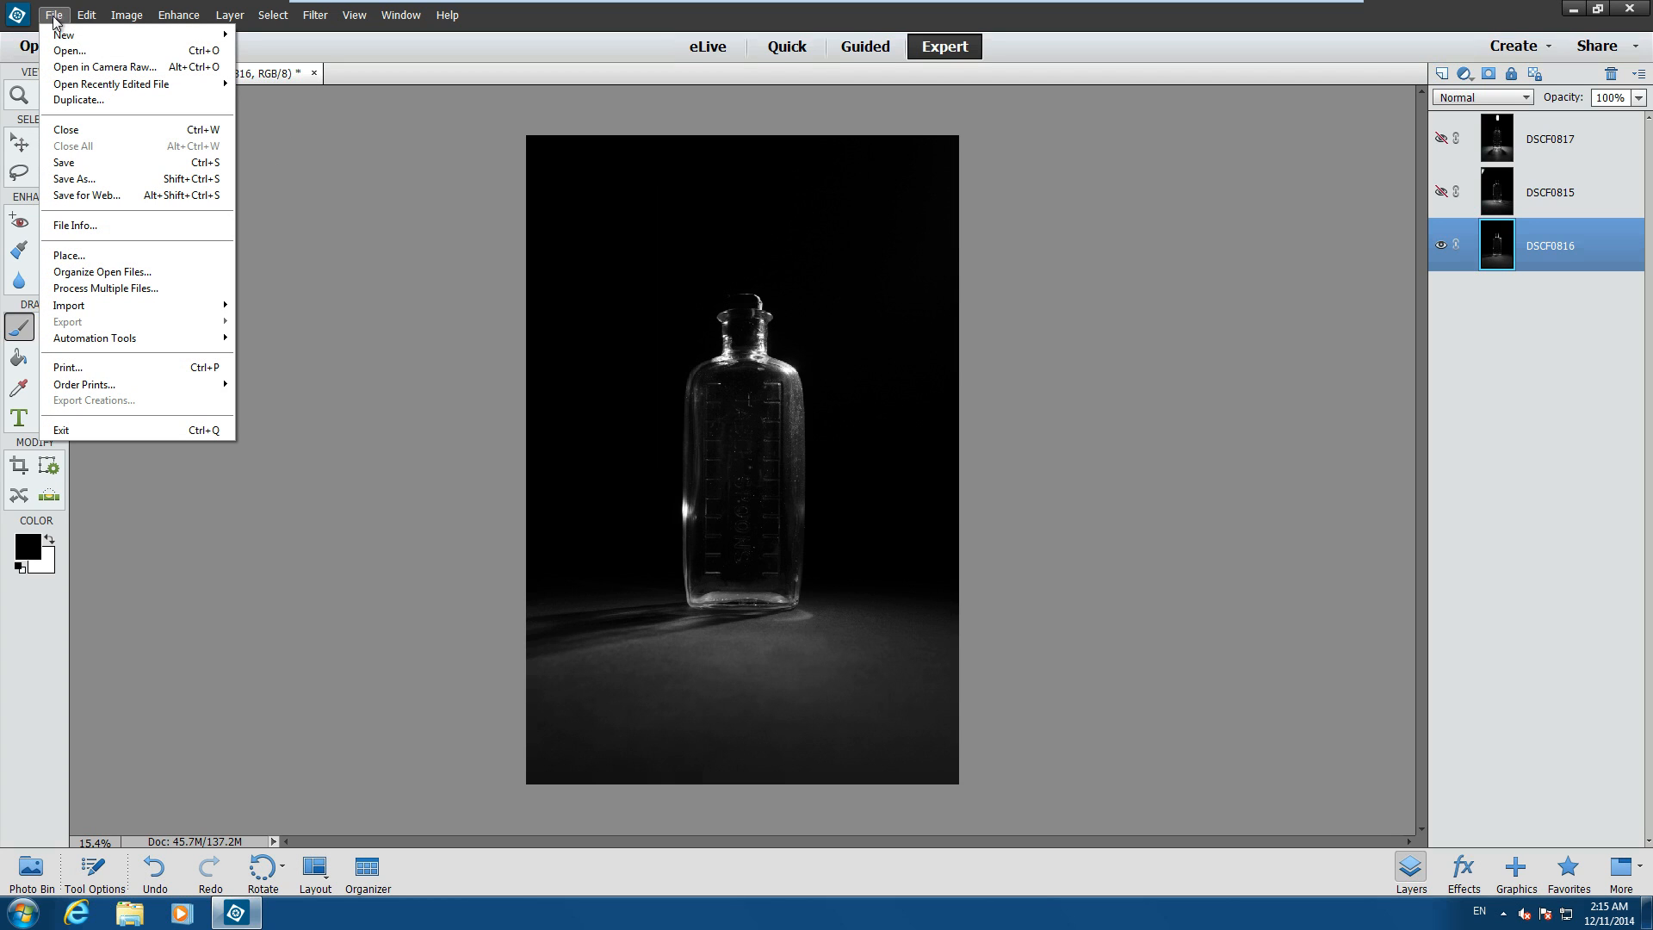
mouse_move(78, 36)
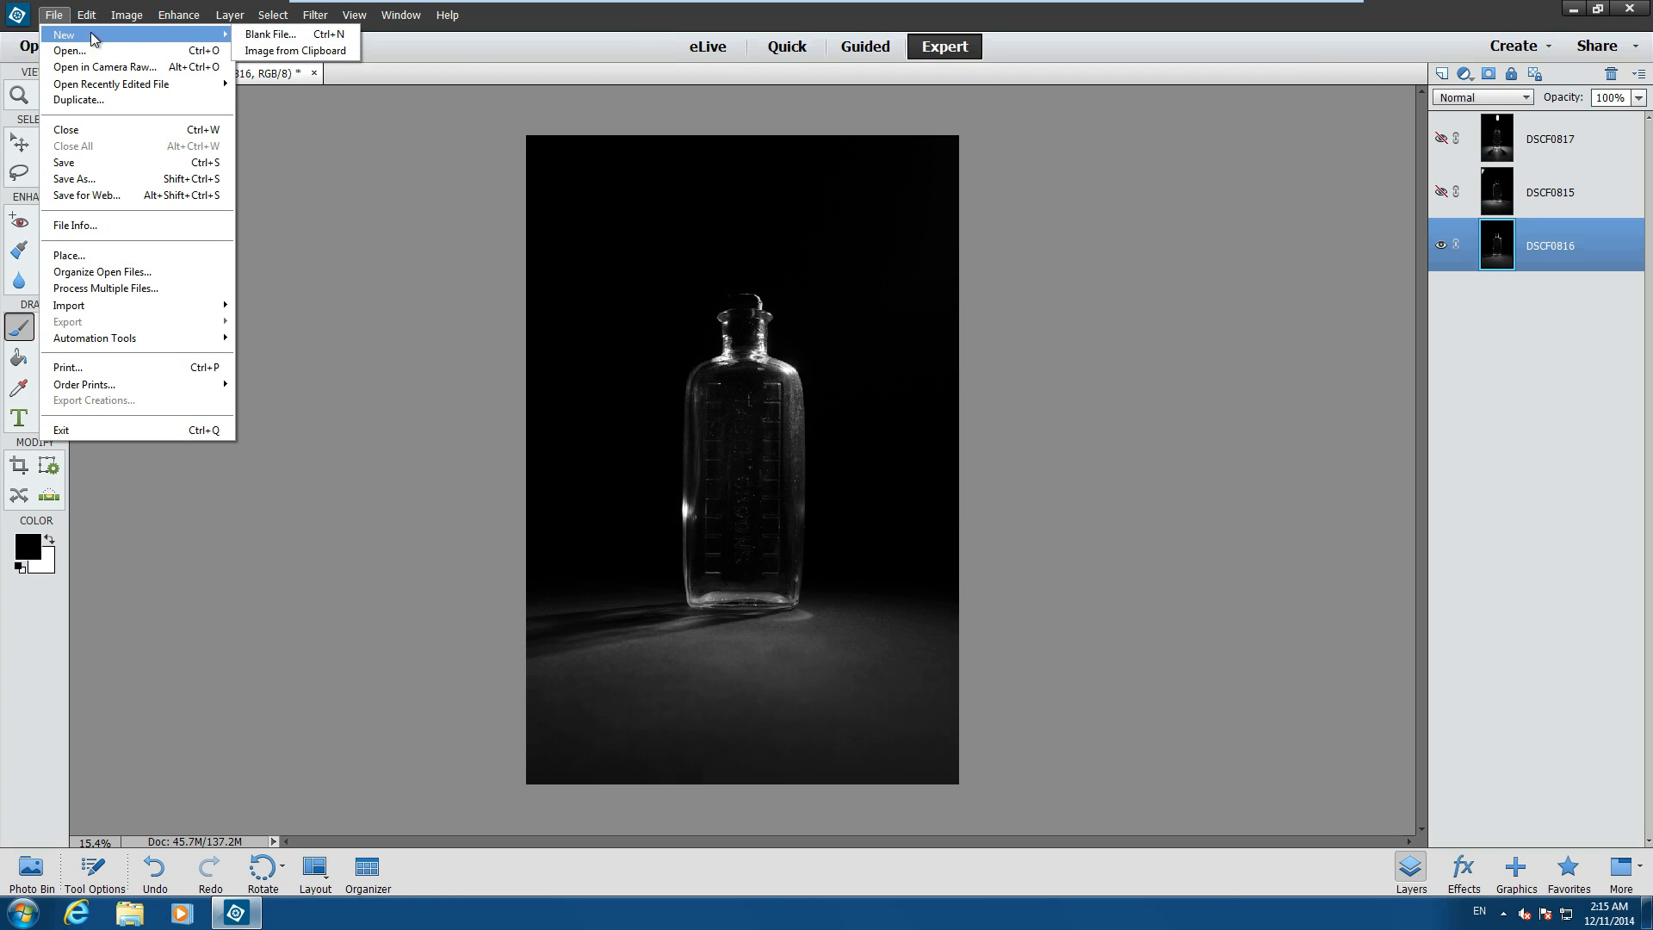
click(299, 38)
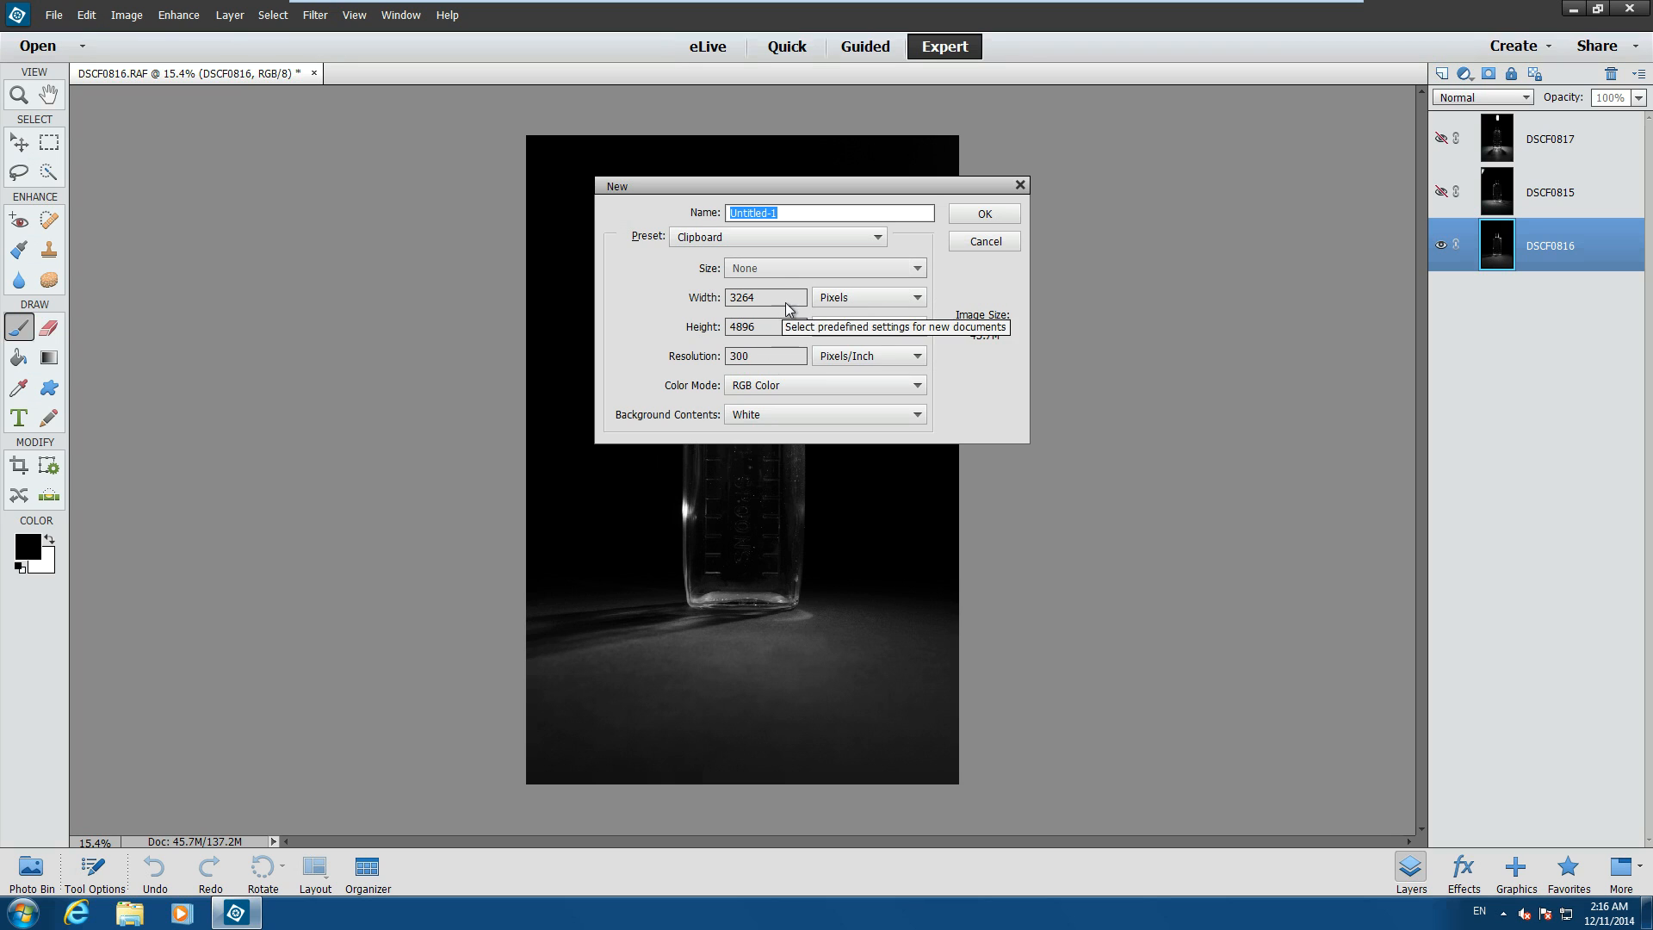
click(985, 214)
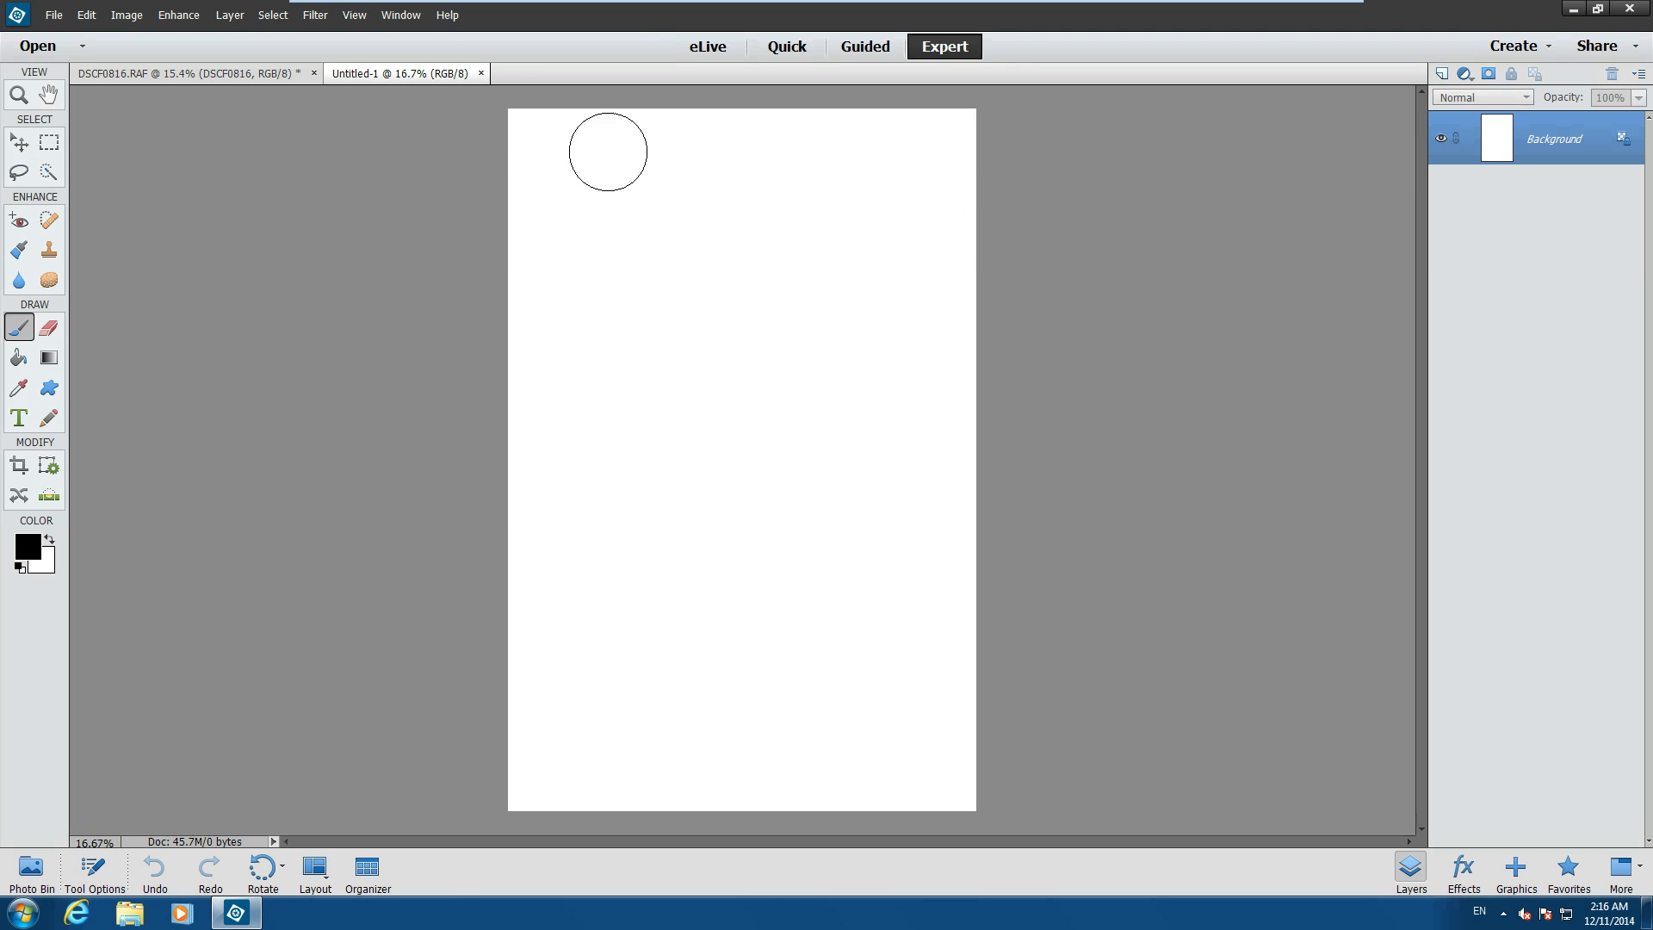
Place DSCF0815.RAF from the bottle folder into the blank file with Camera Raw saturation at -100, keeping its full-canvas size.
click(52, 18)
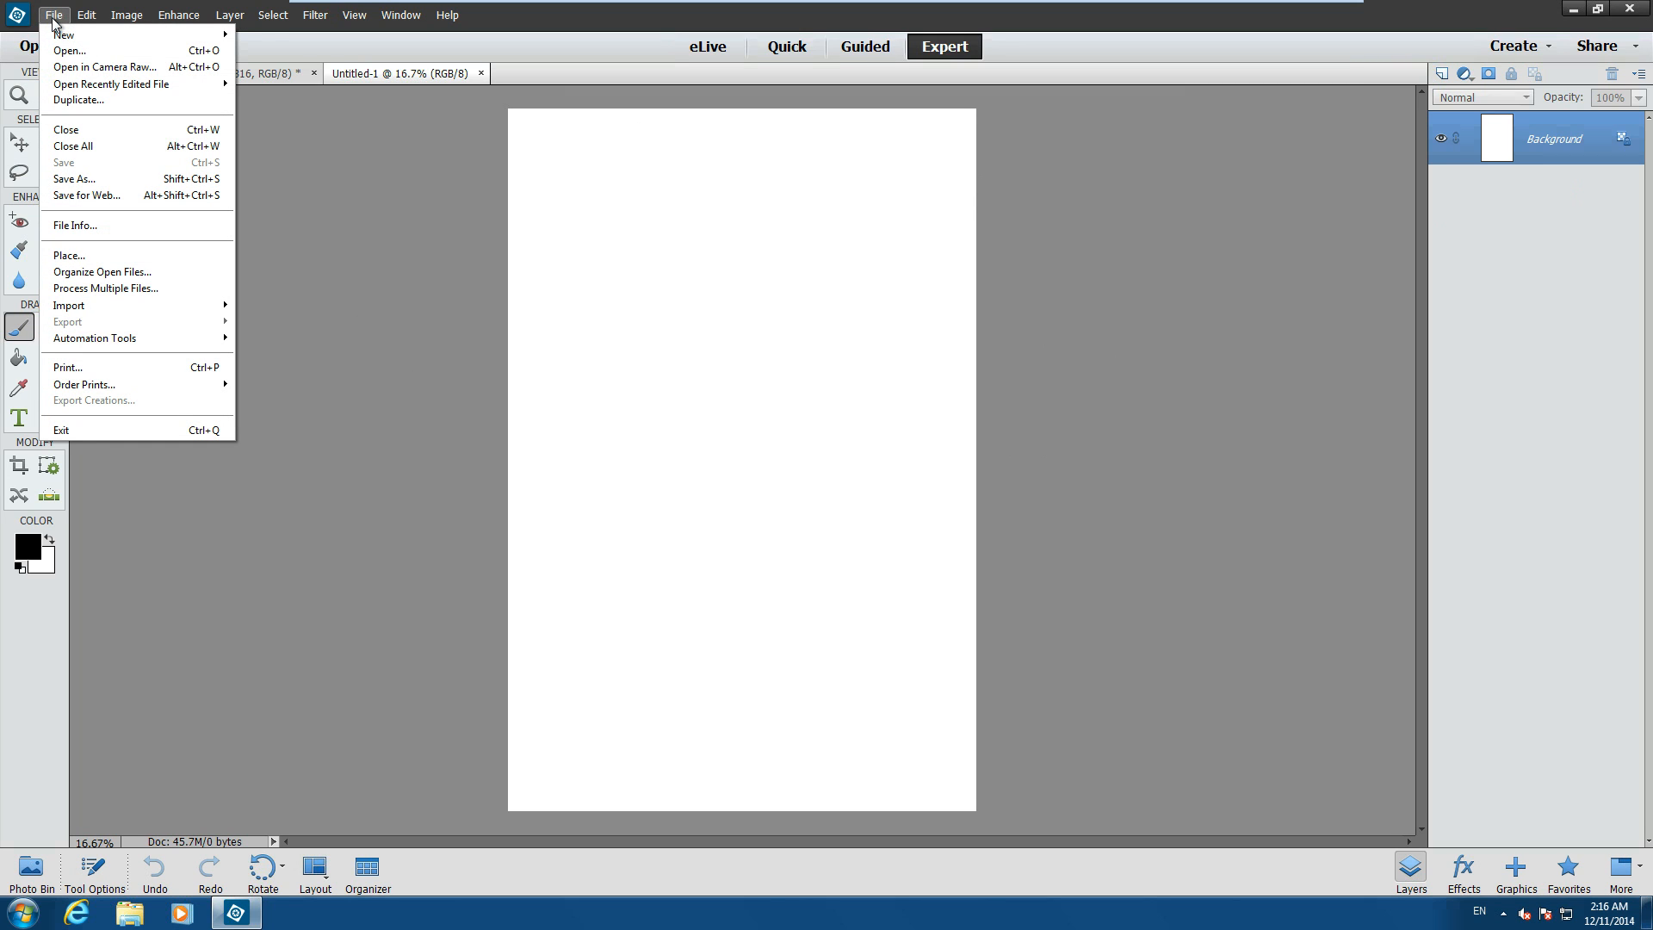
click(89, 255)
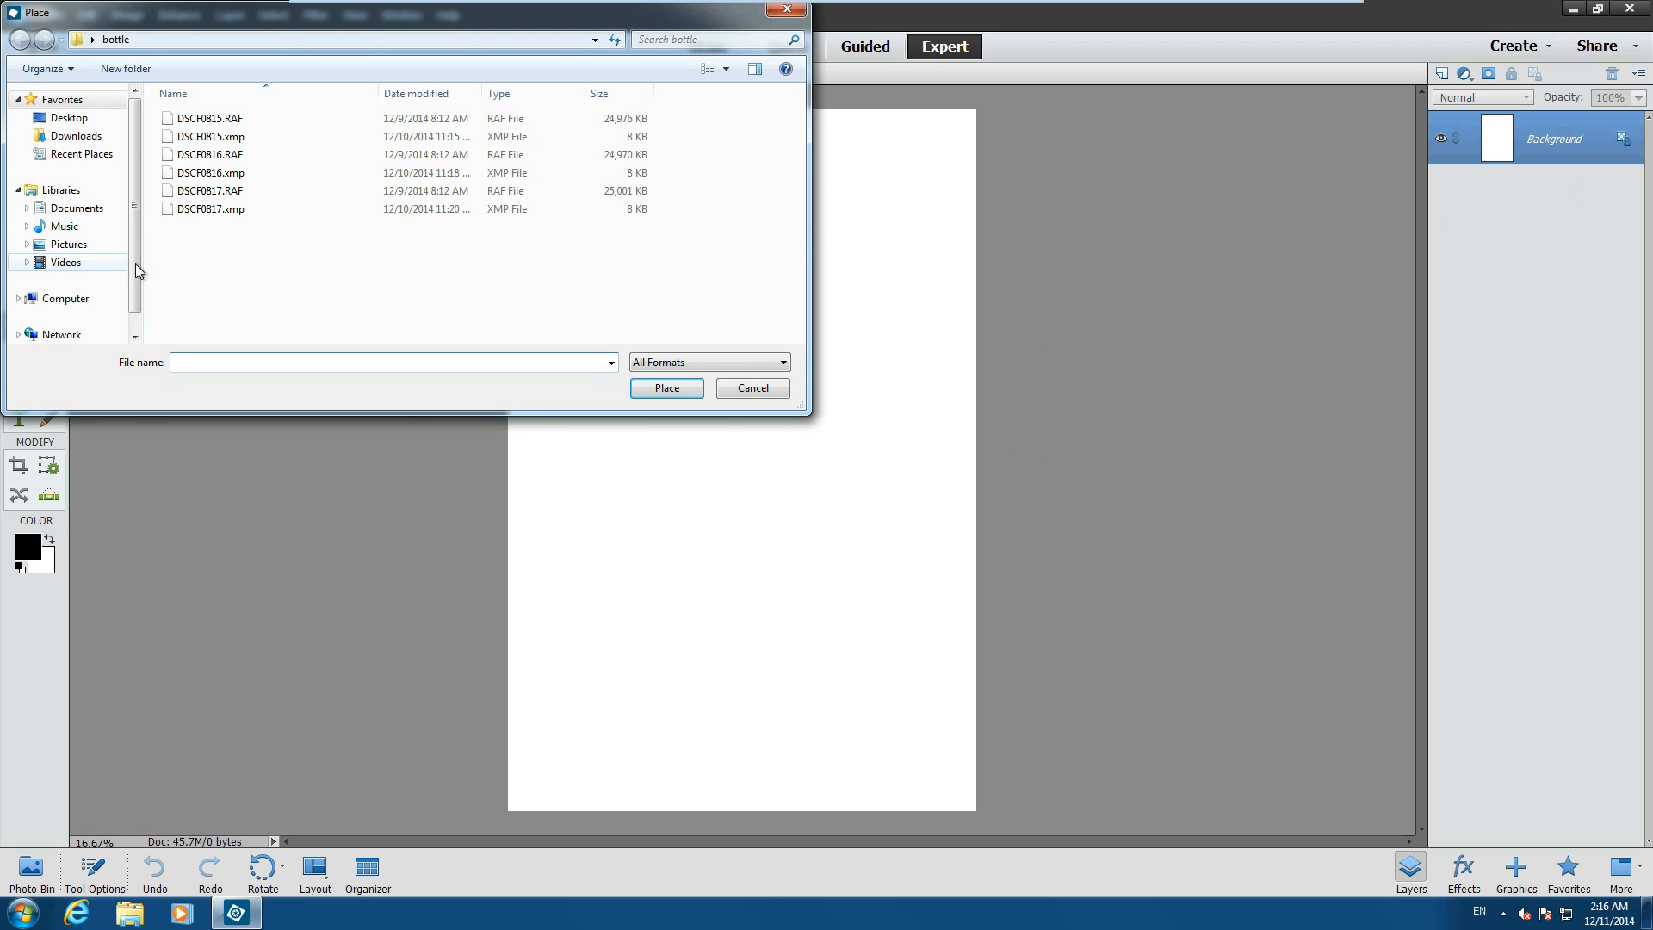
click(238, 121)
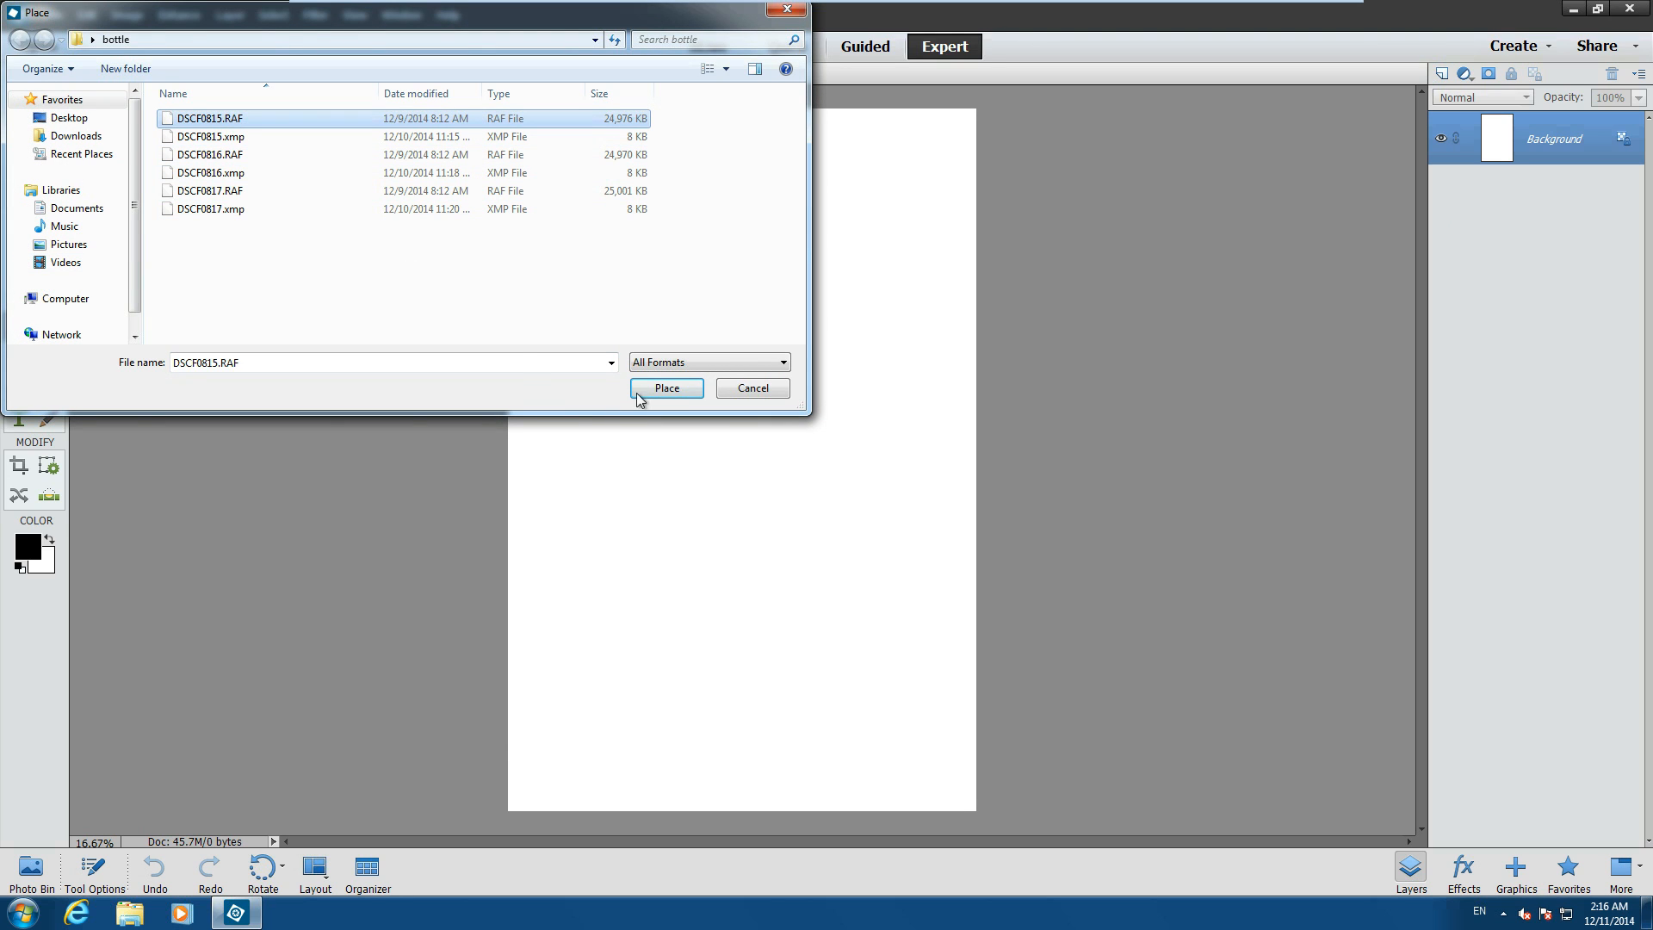
click(666, 388)
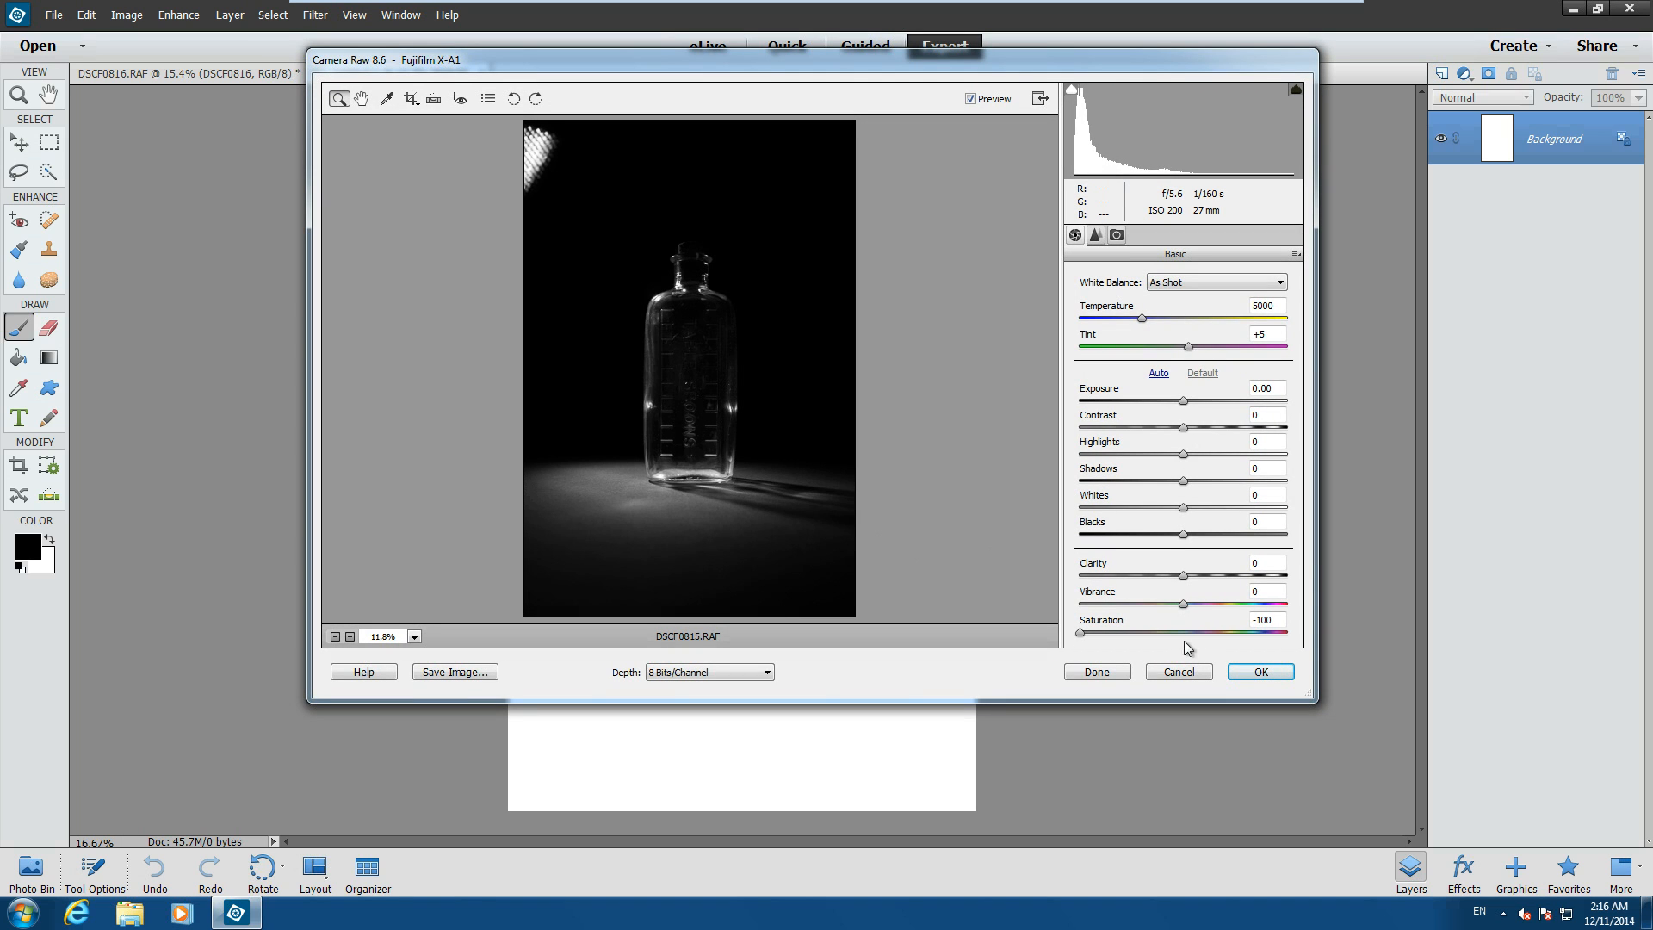
mouse_move(1084, 638)
mouse_down()
mouse_move(1189, 638)
mouse_move(1060, 642)
mouse_up()
click(1273, 679)
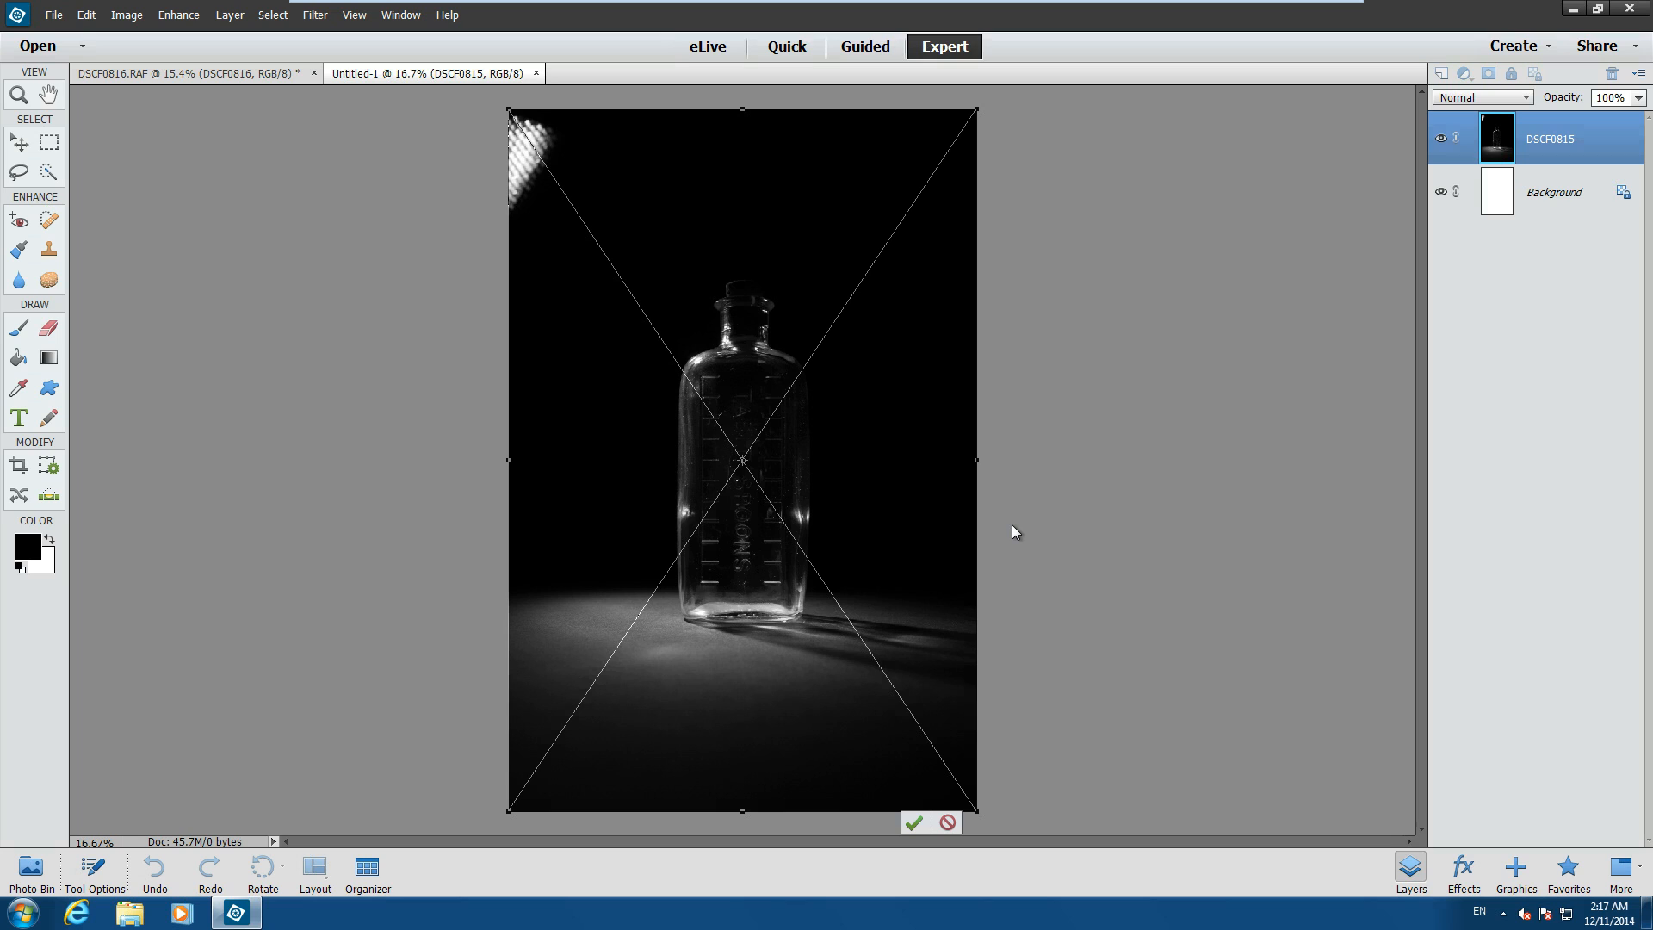
key(Return)
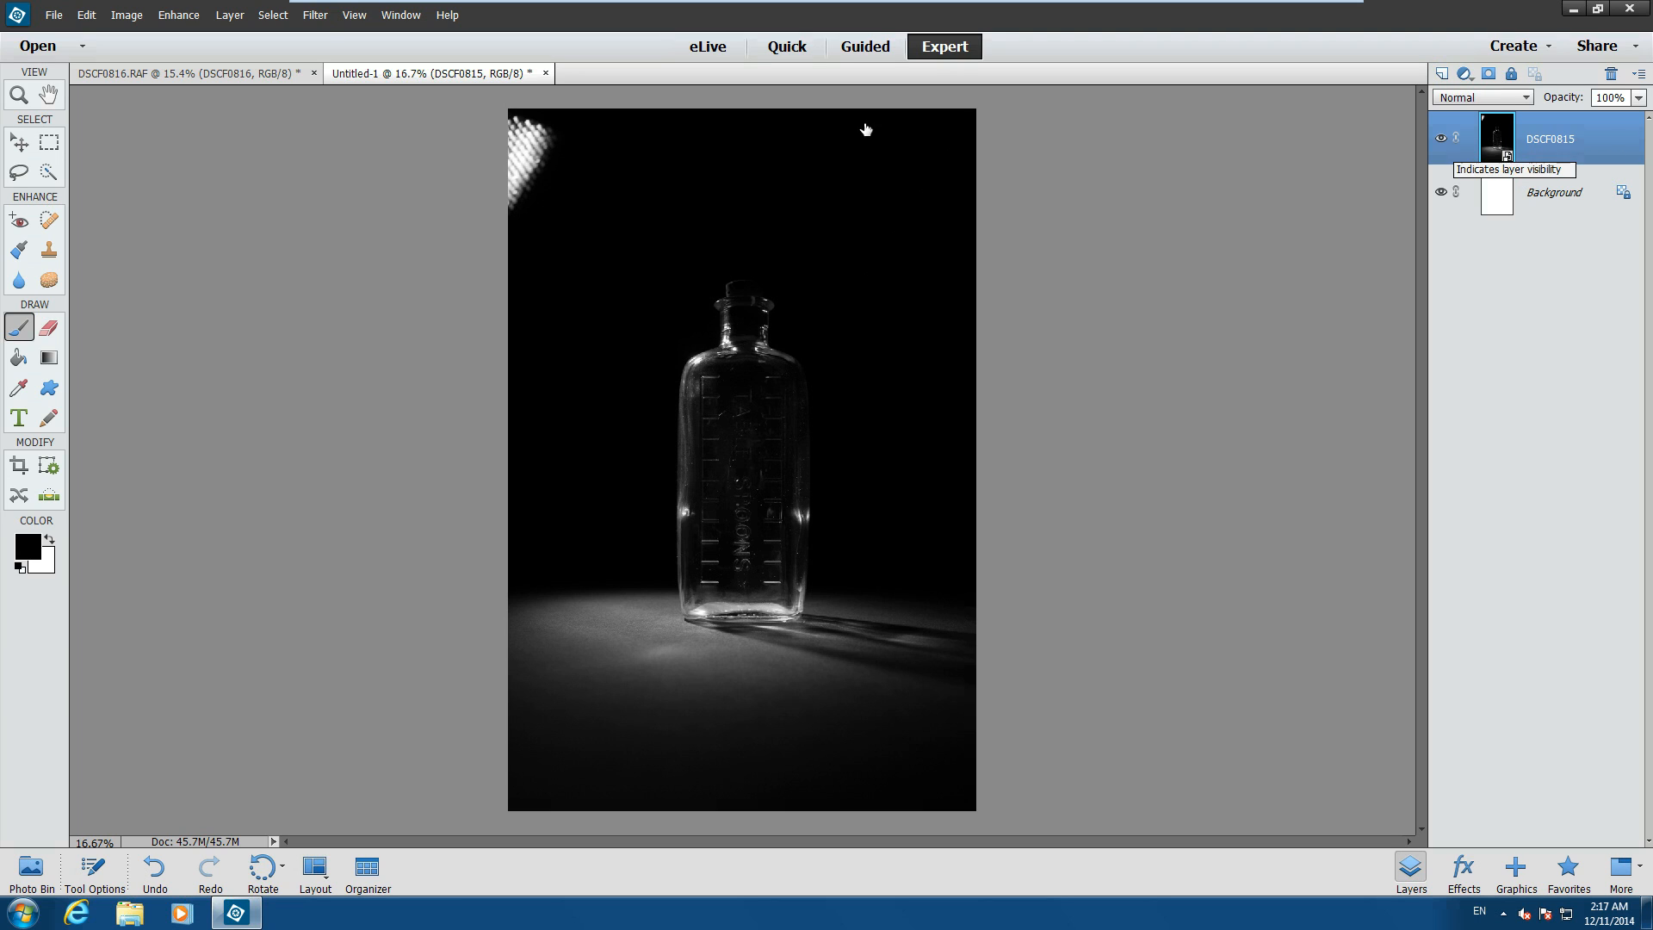
Place DSCF0816.RAF from the bottle folder above the DSCF0815 layer with Camera Raw saturation at -100, keeping its full-canvas size.
click(55, 16)
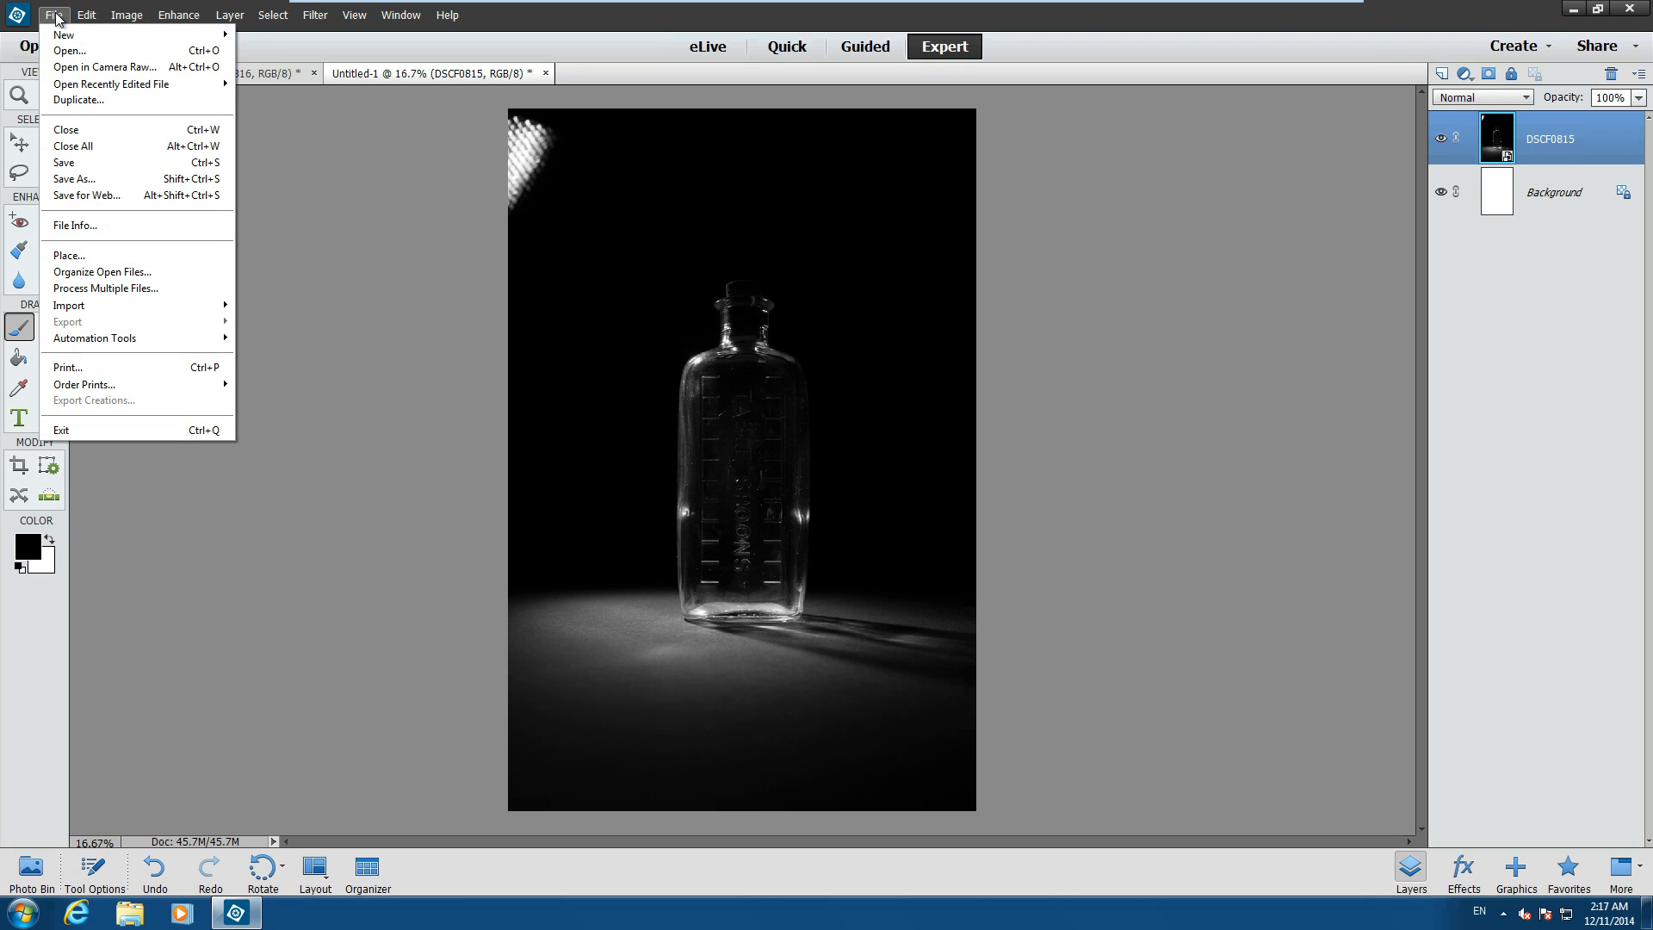
click(141, 256)
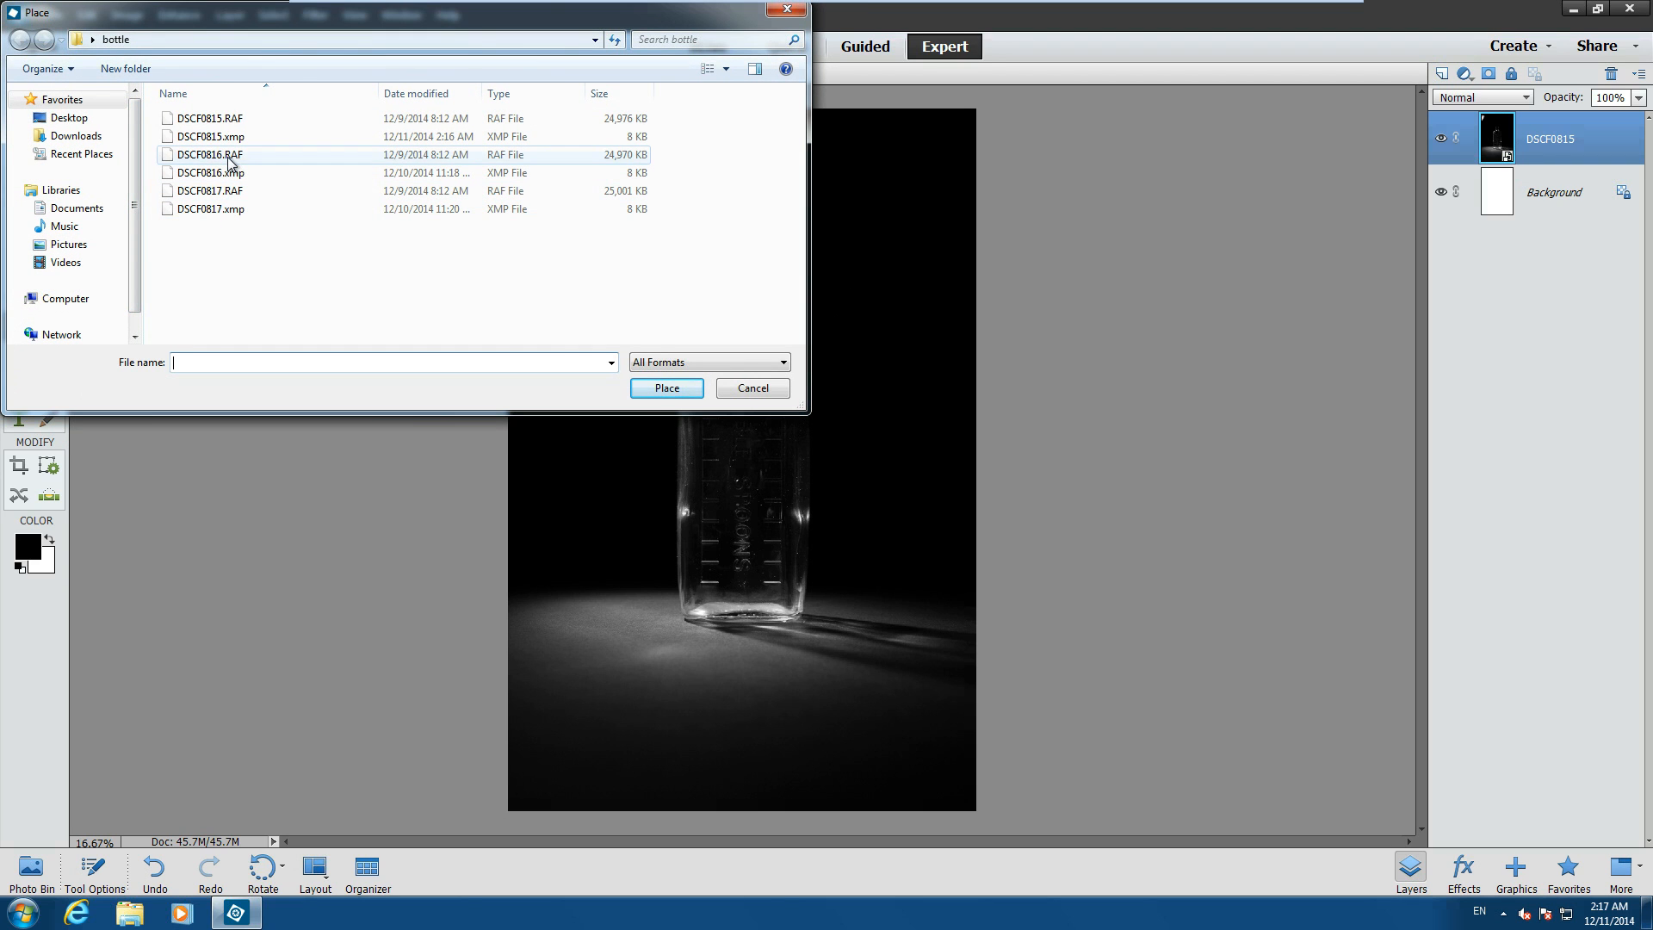
click(230, 159)
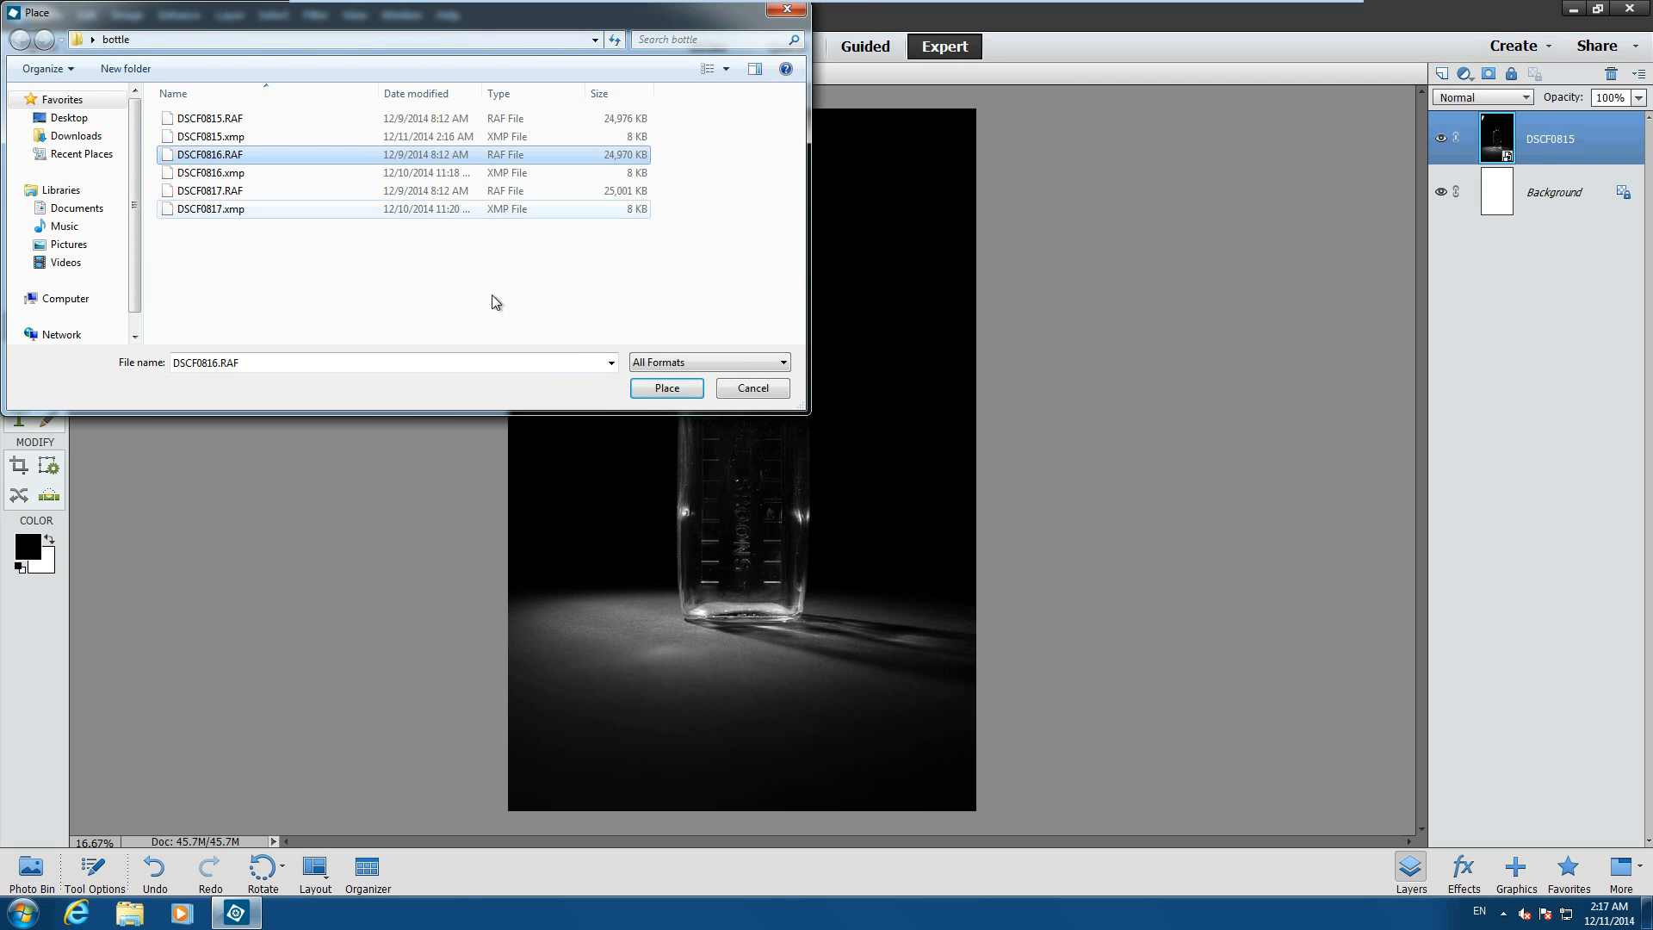
click(668, 388)
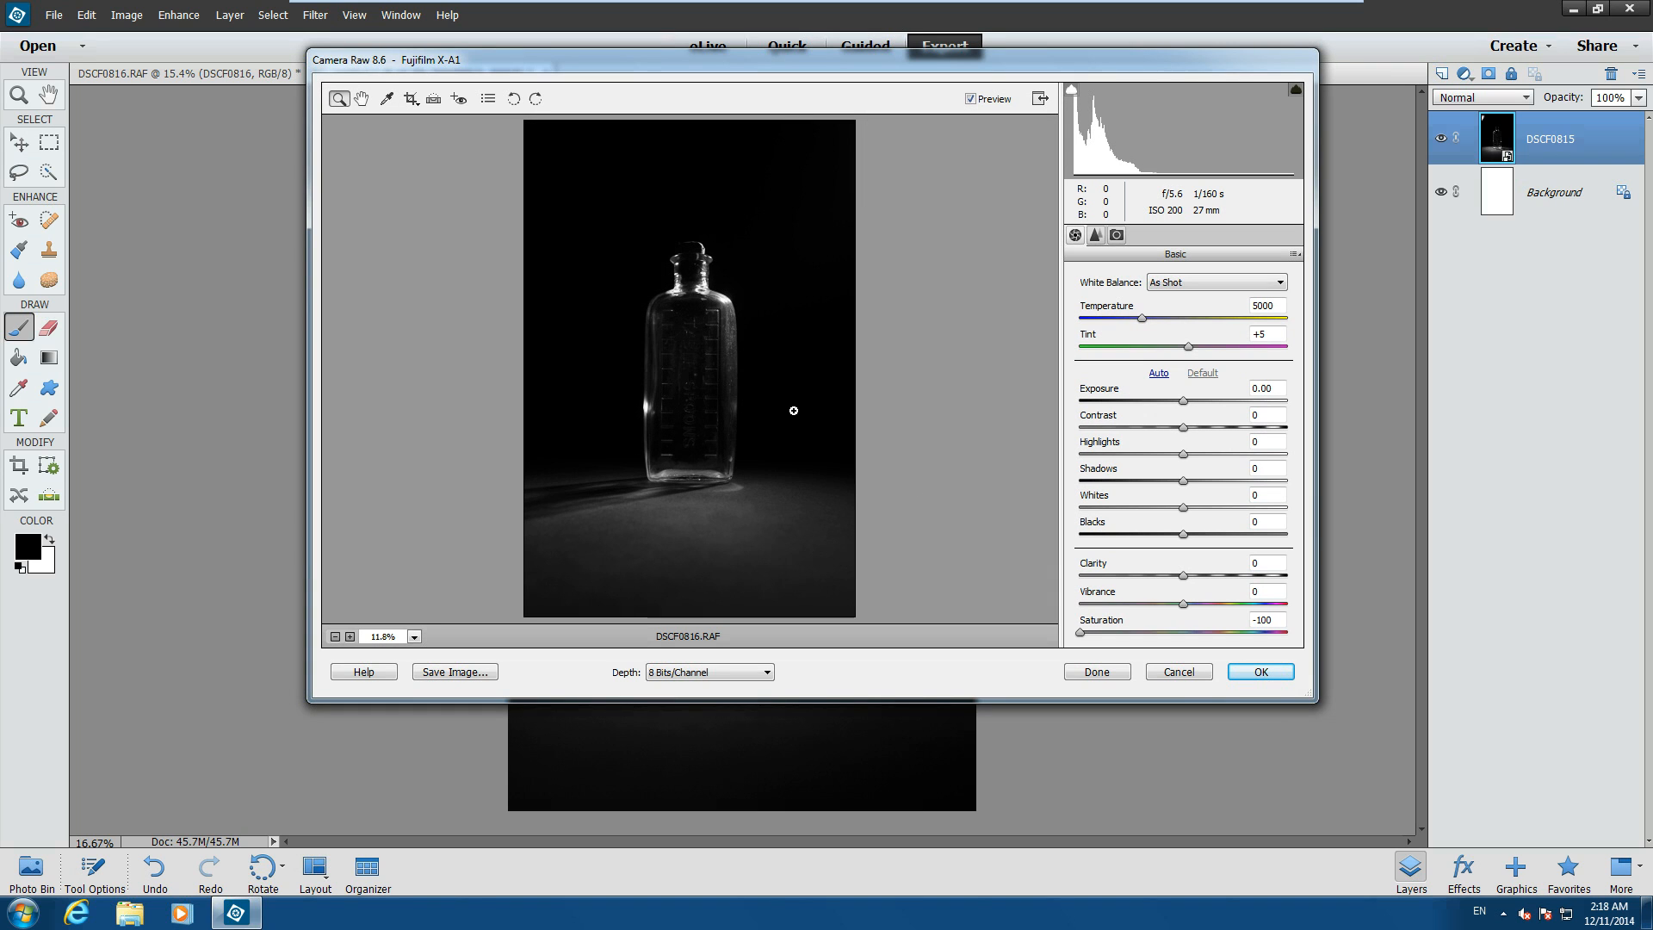
click(1277, 680)
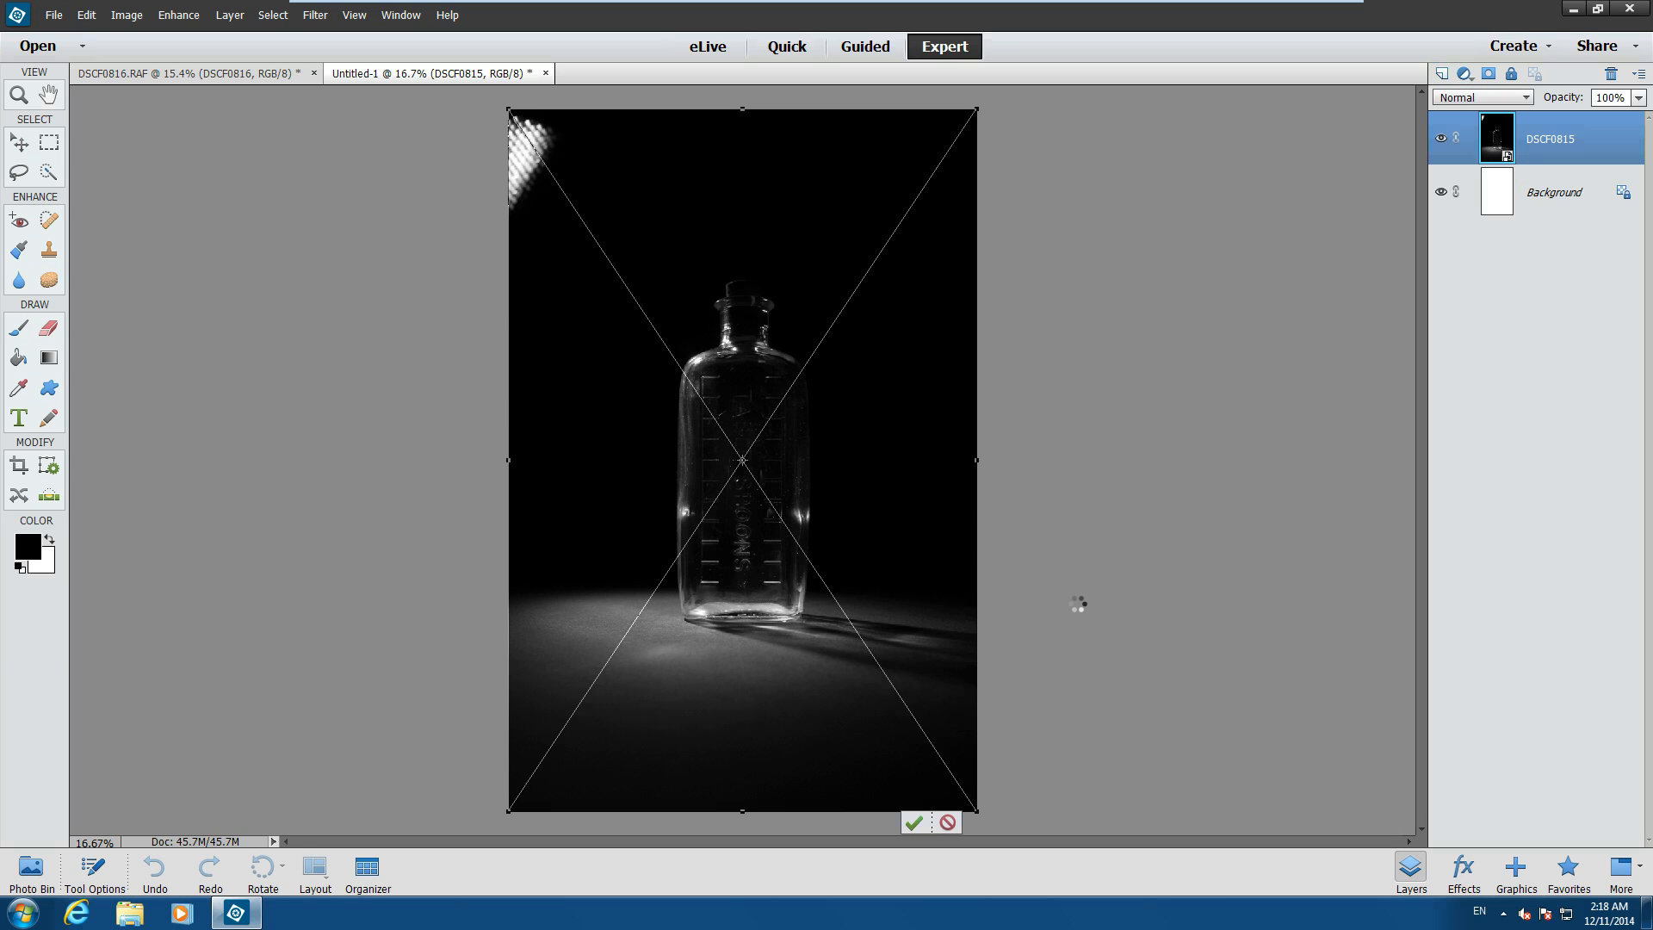
key(Return)
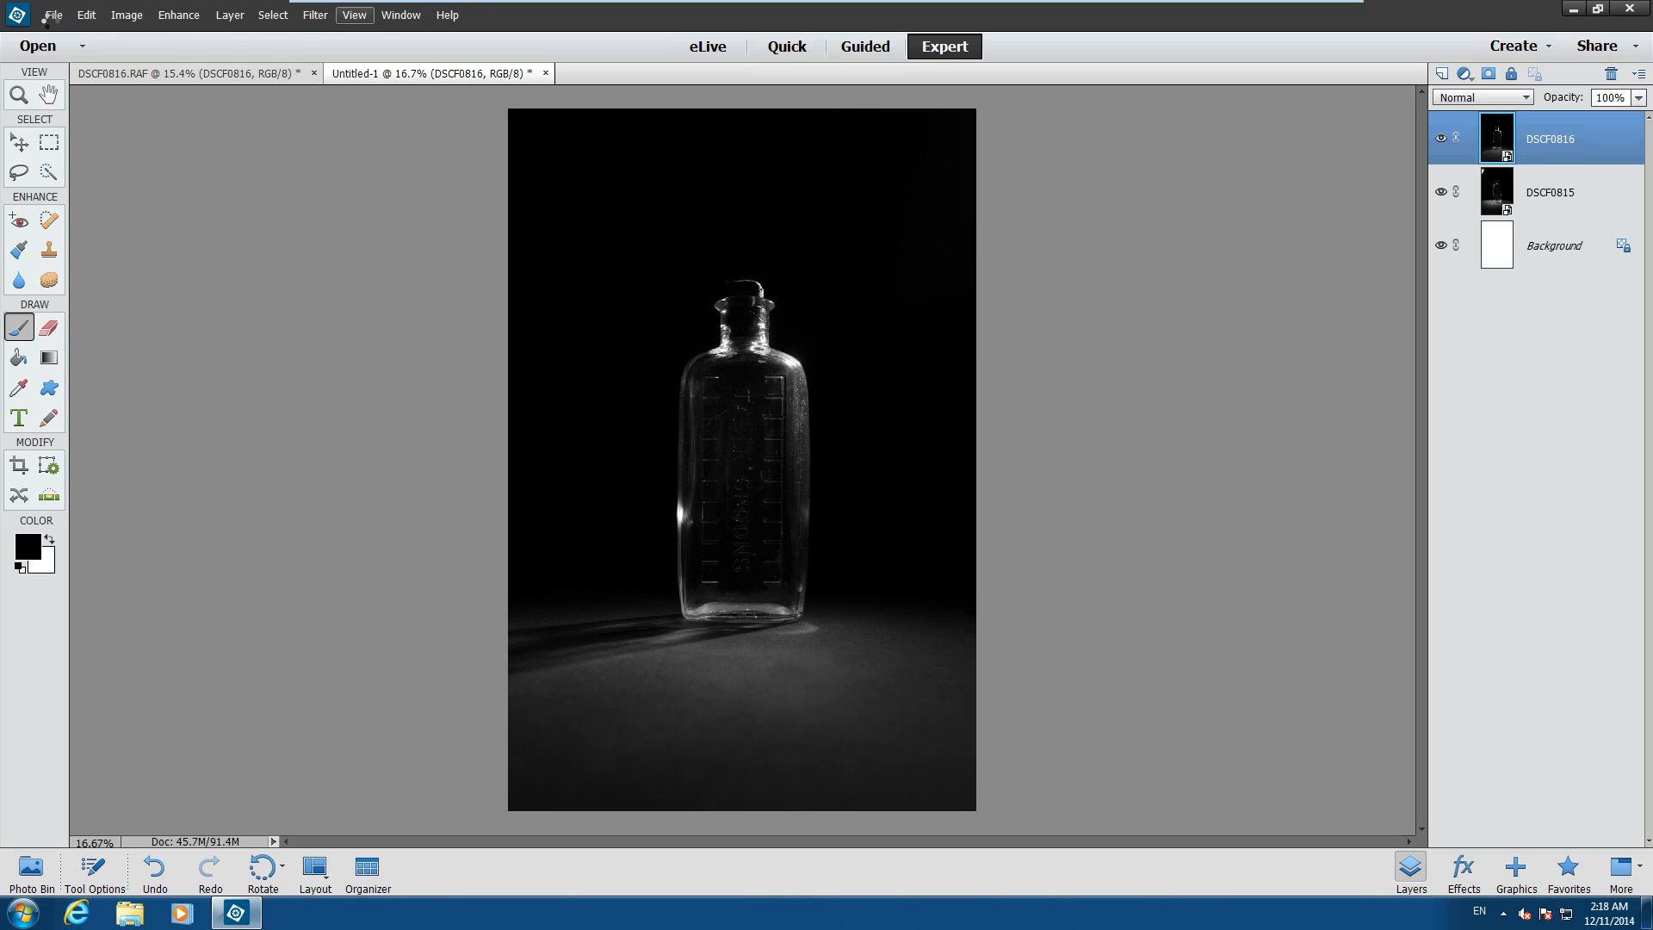
Place DSCF0817.RAF from the bottle folder as the topmost layer with Camera Raw saturation at -100, keeping its full-canvas size.
click(54, 19)
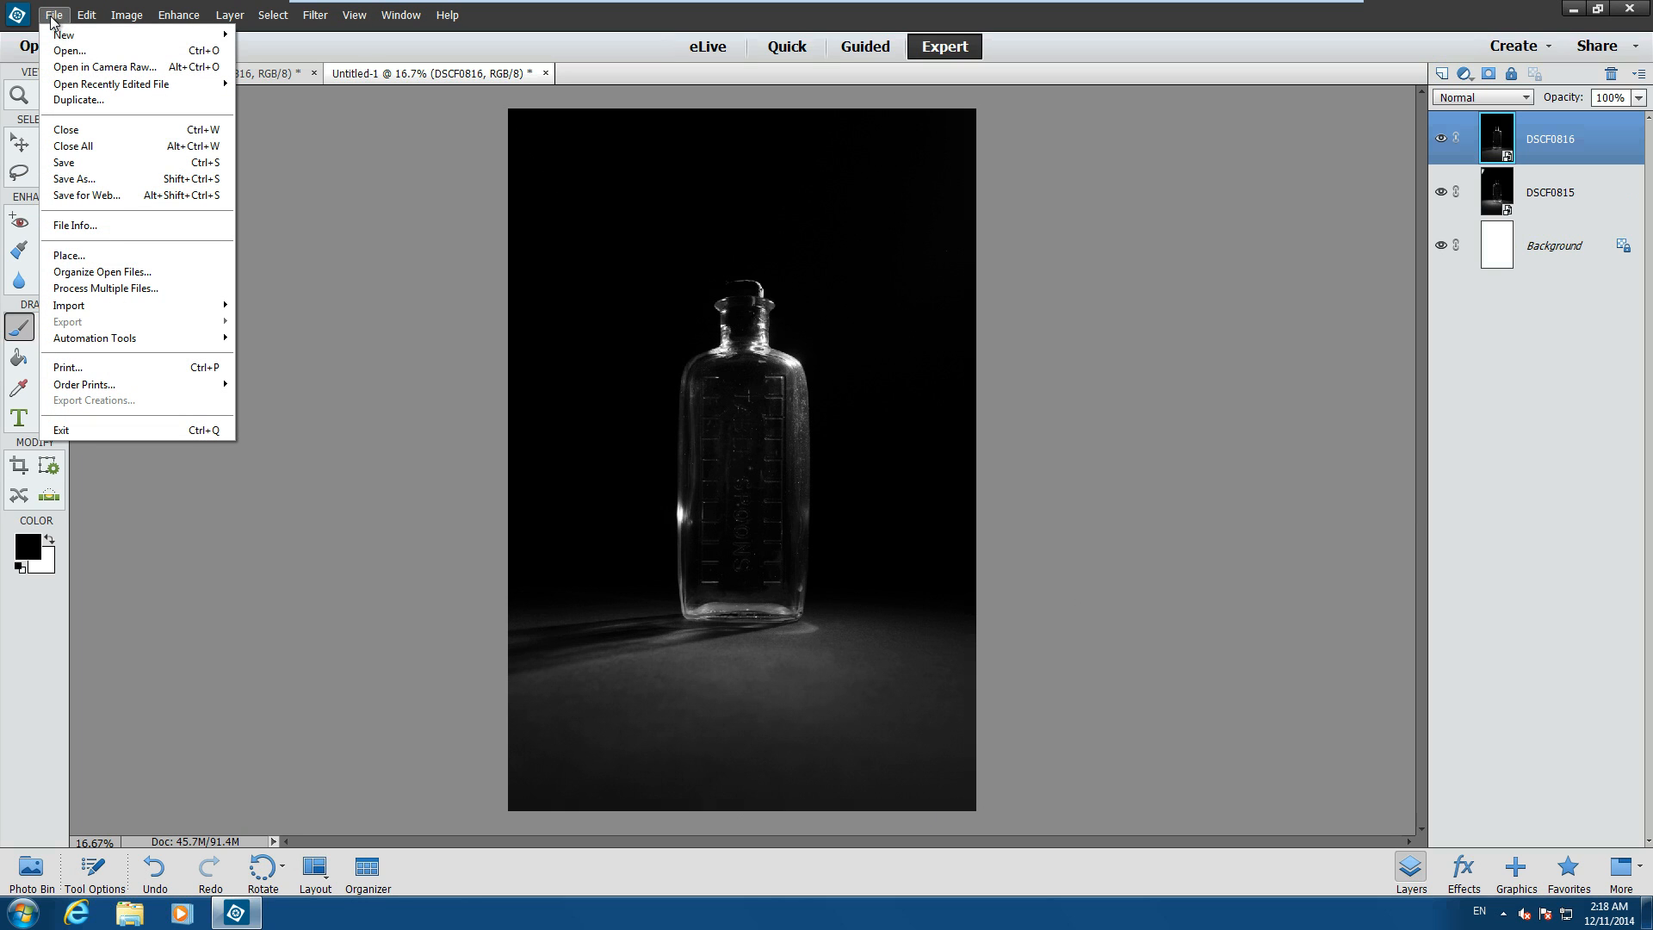
click(89, 251)
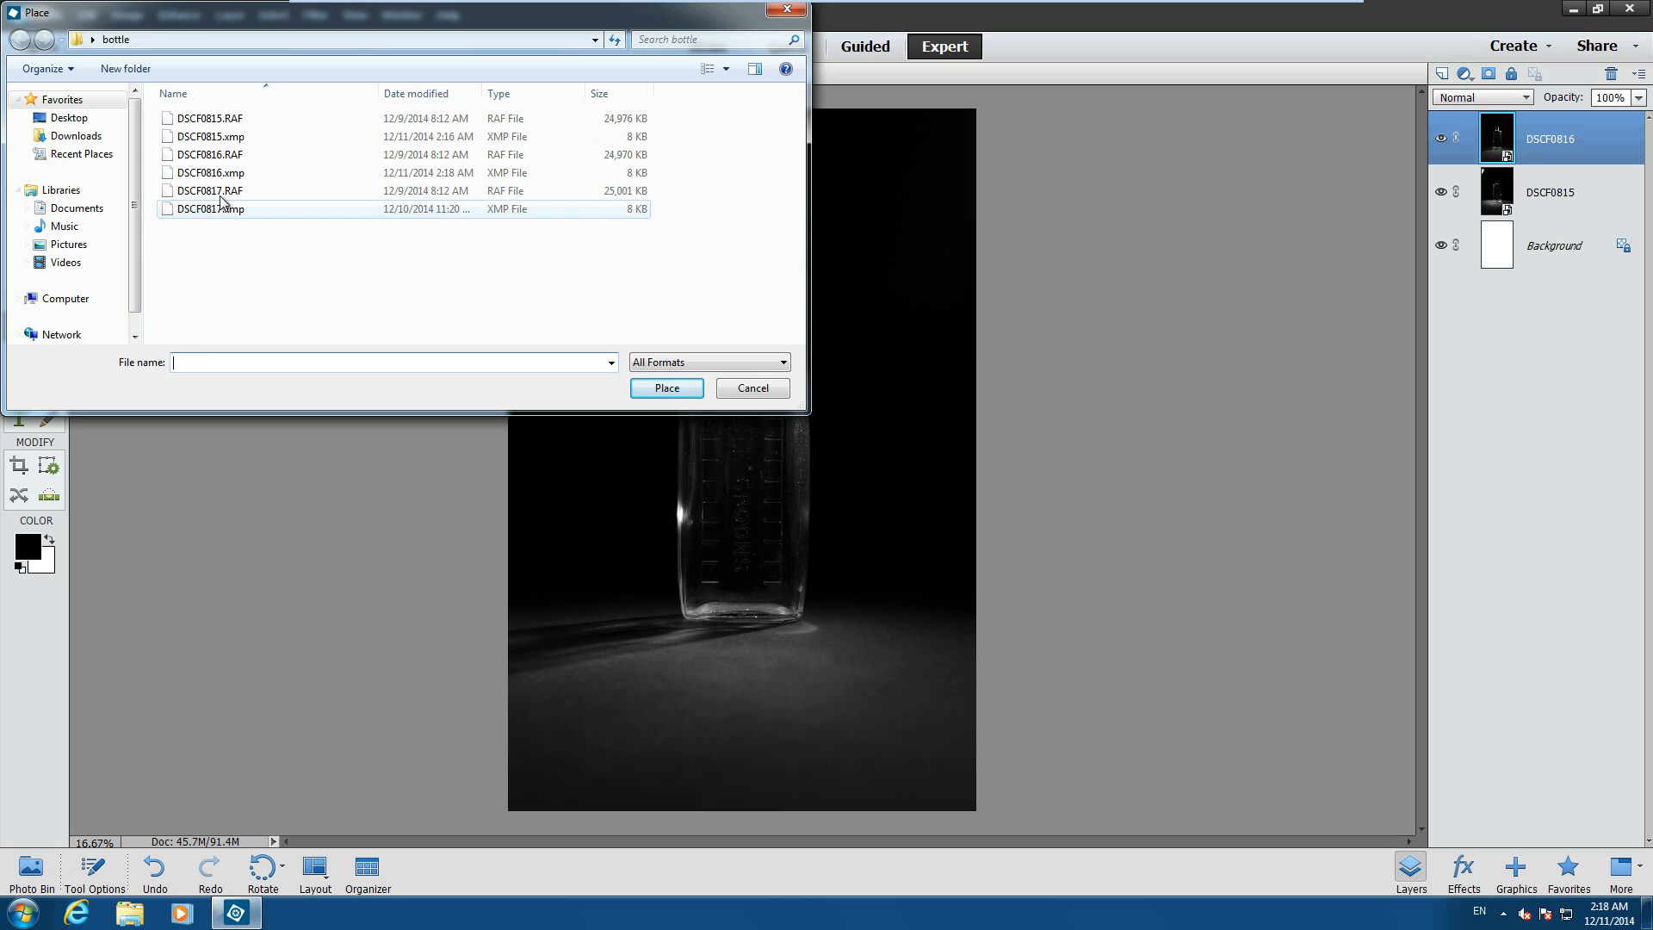
click(223, 192)
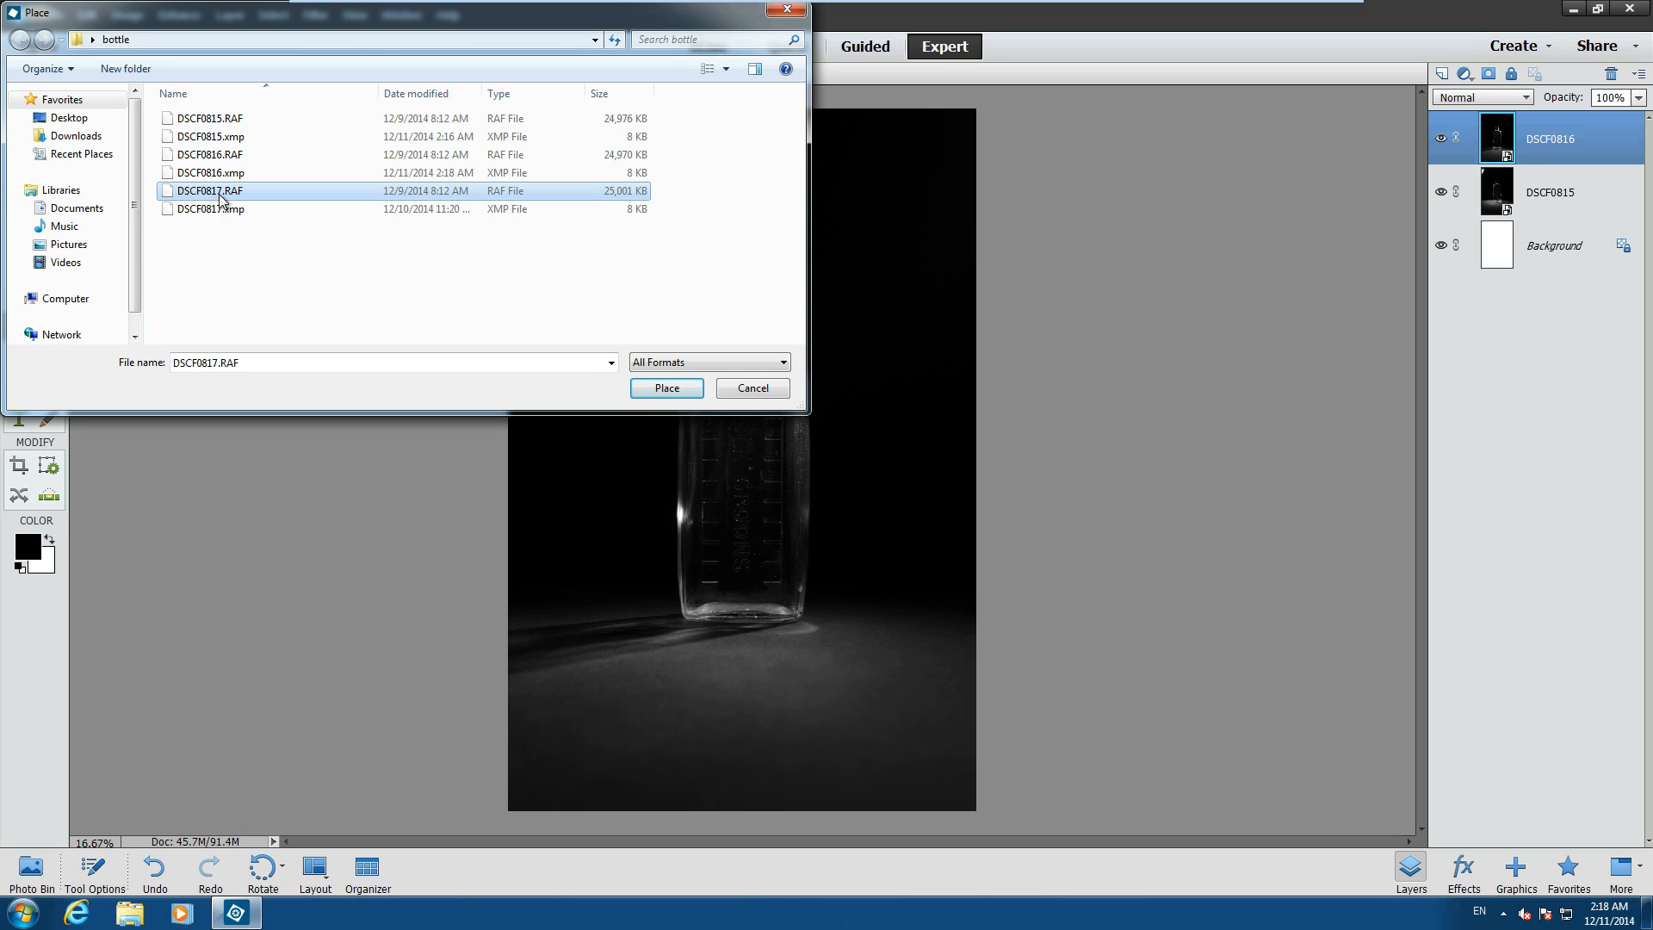
click(667, 389)
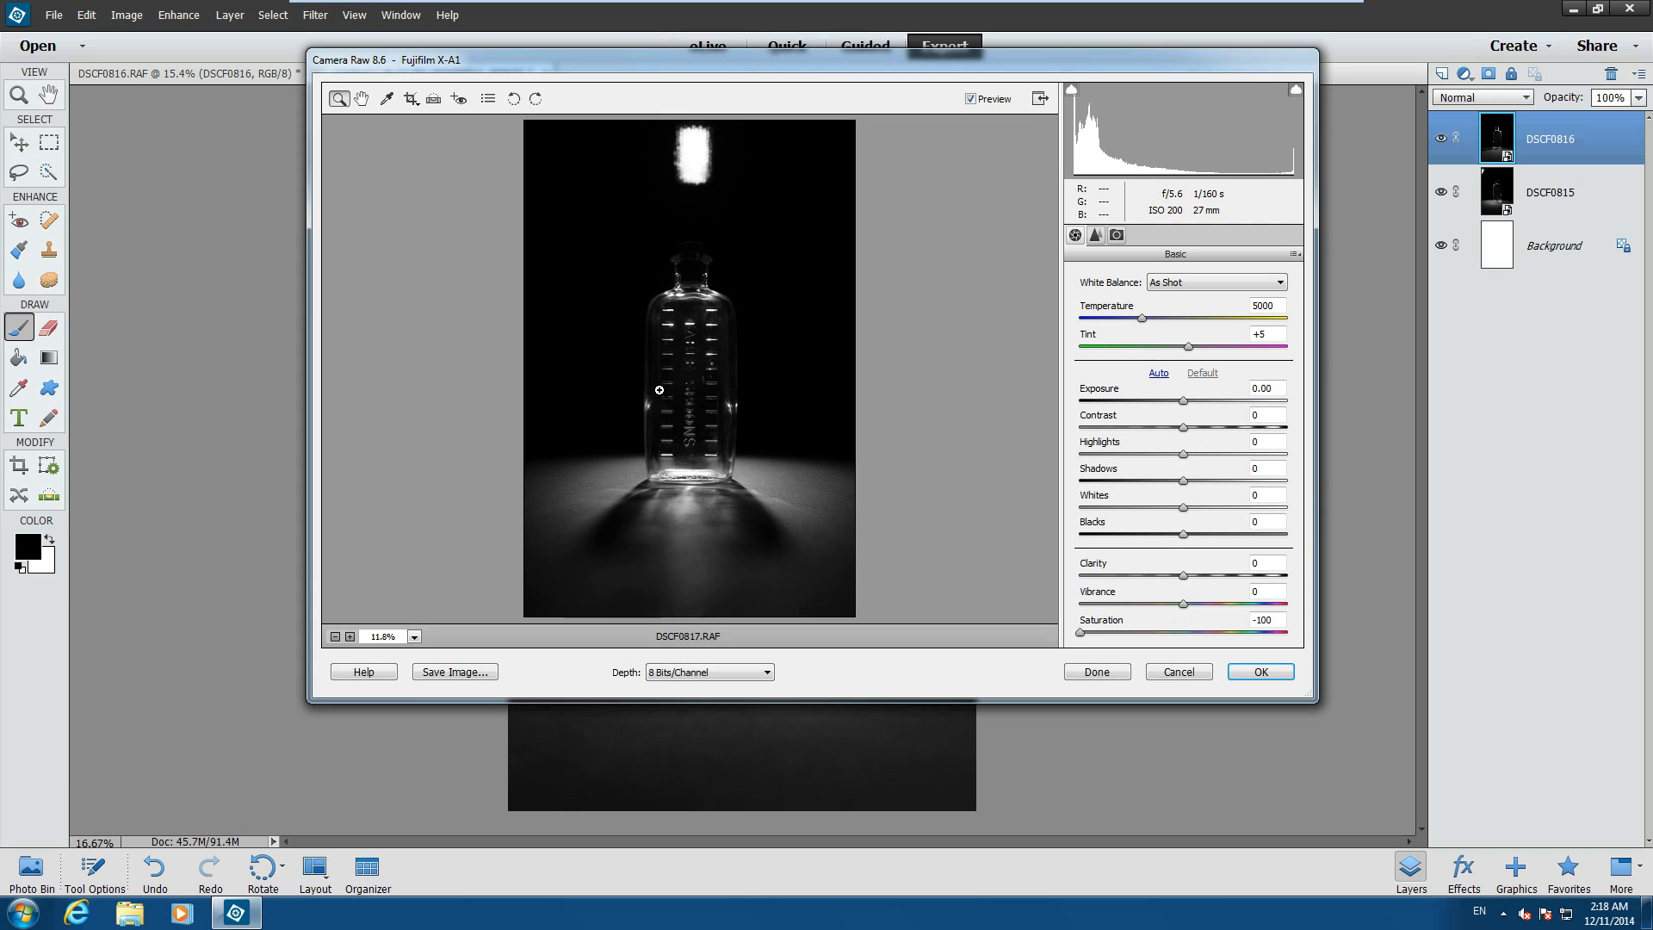
click(1260, 672)
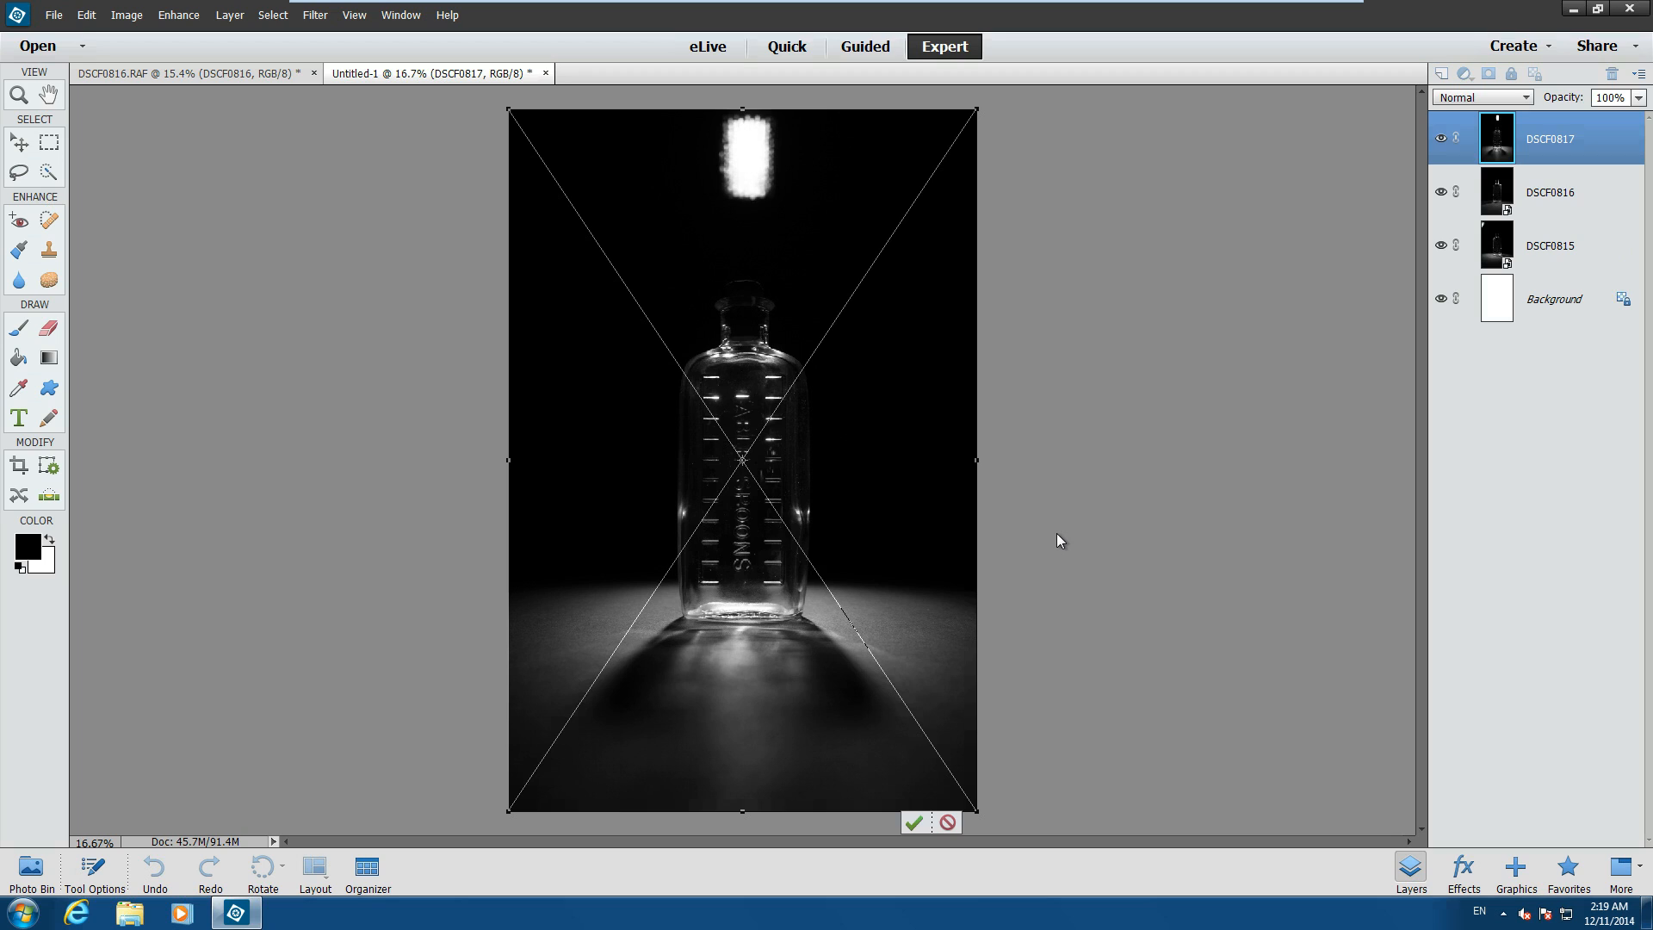
key(Return)
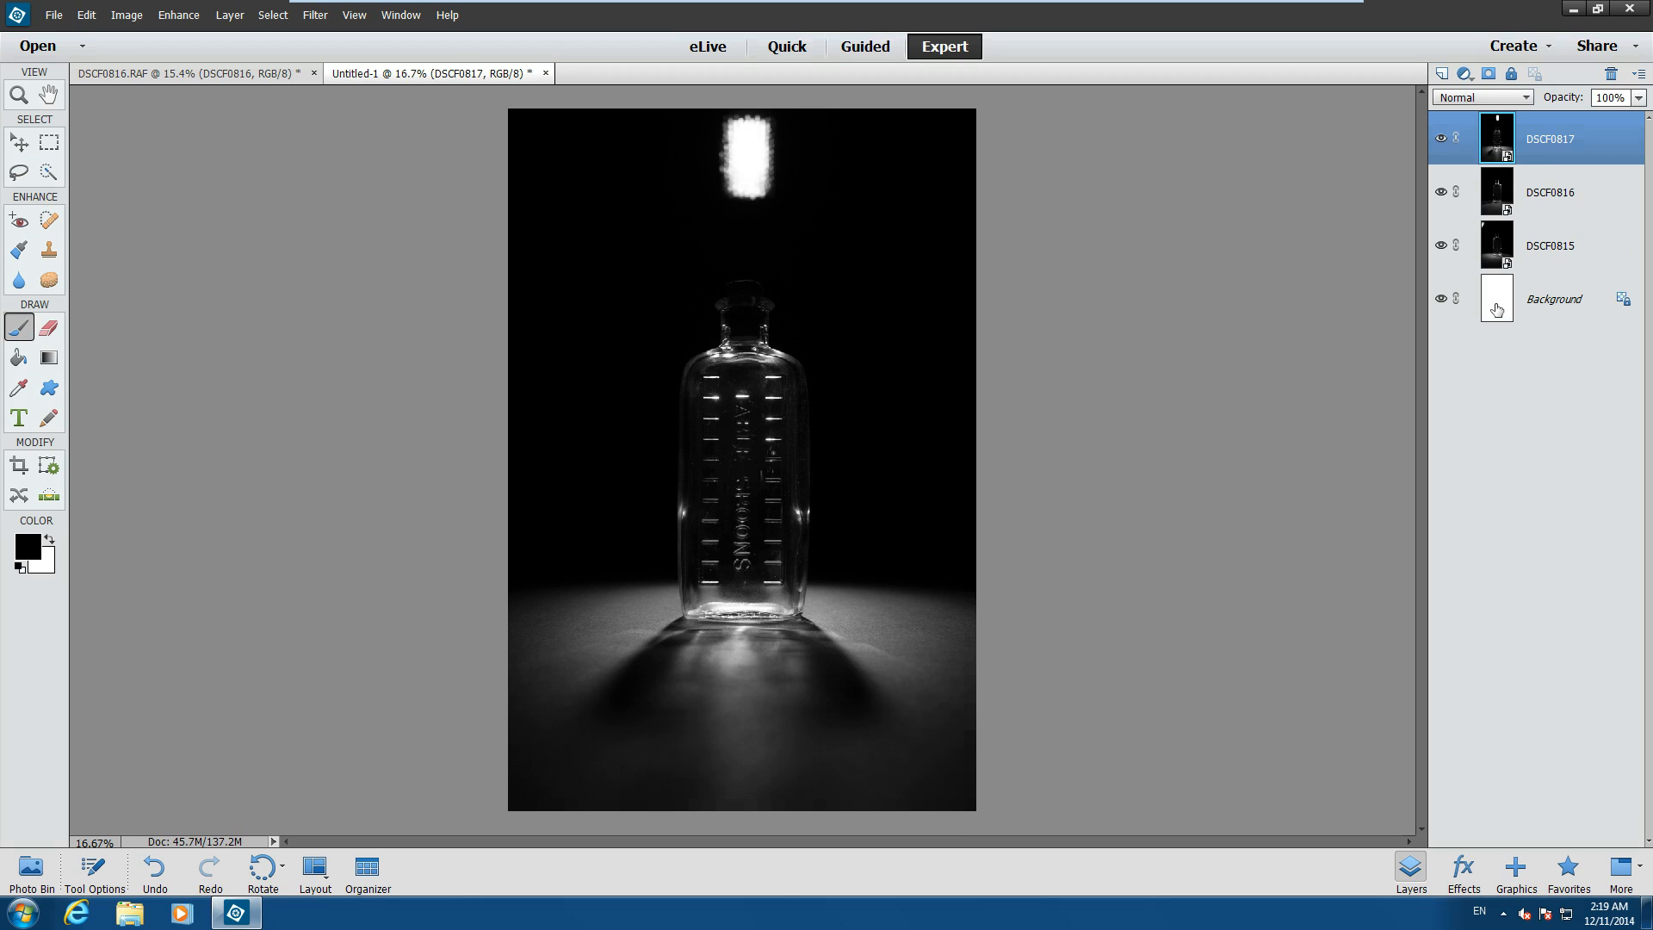
Delete the white Background layer from Untitled-1 and compare its layer stack with the one in DSCF0816.RAF.
click(1547, 309)
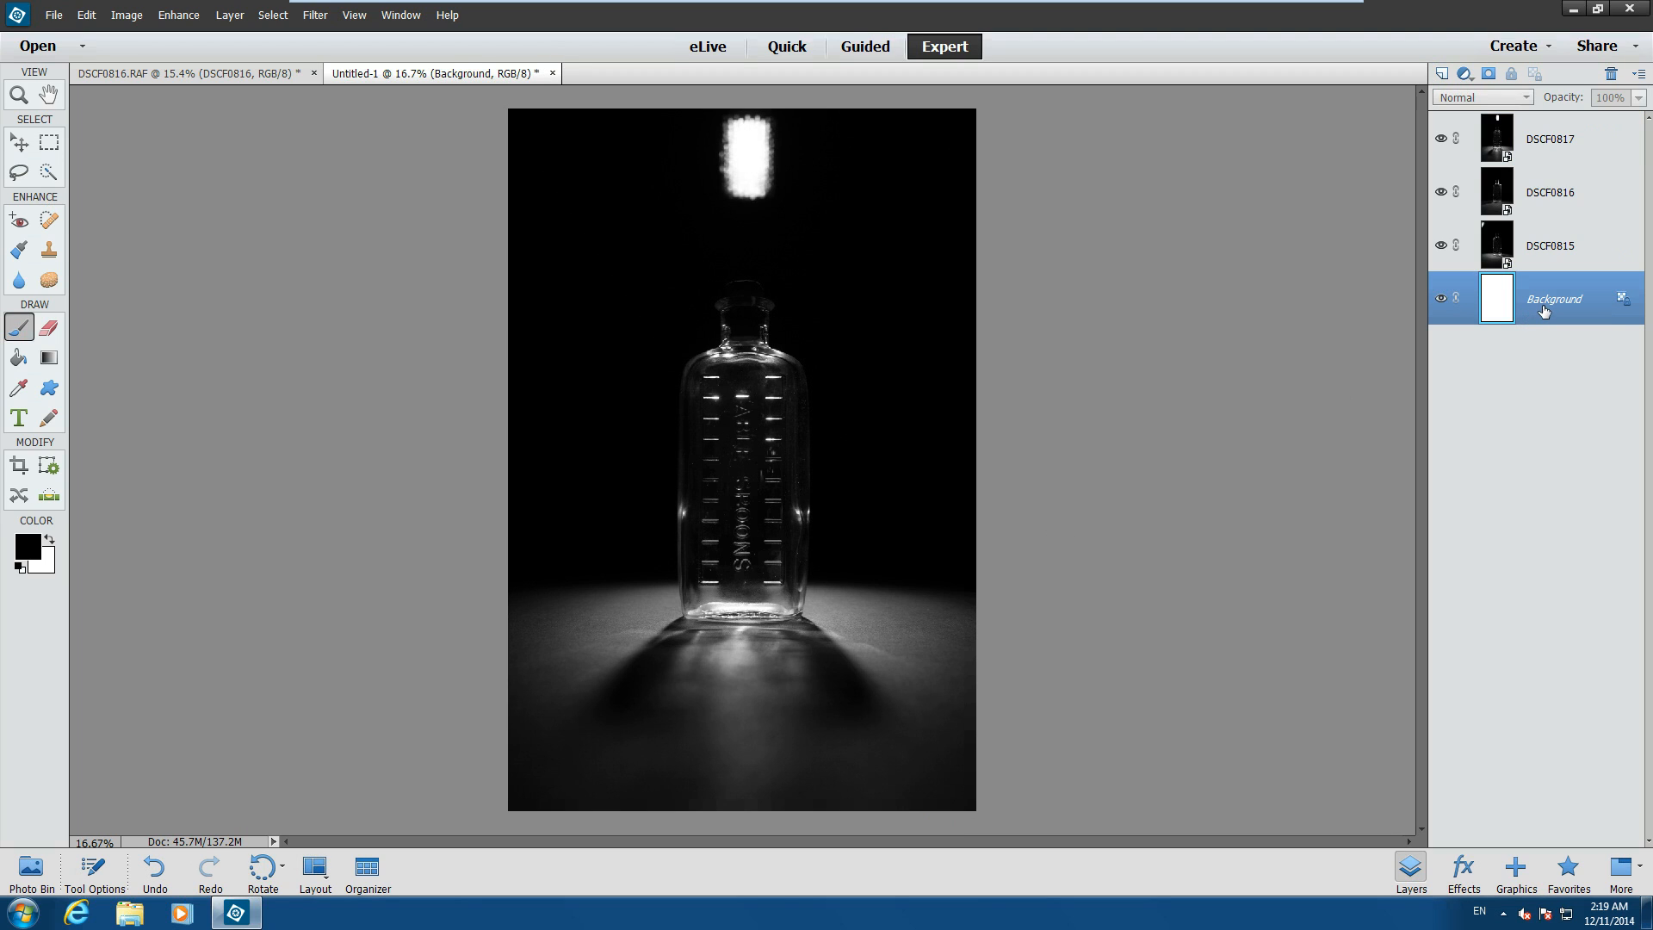
drag(1547, 308, 1612, 75)
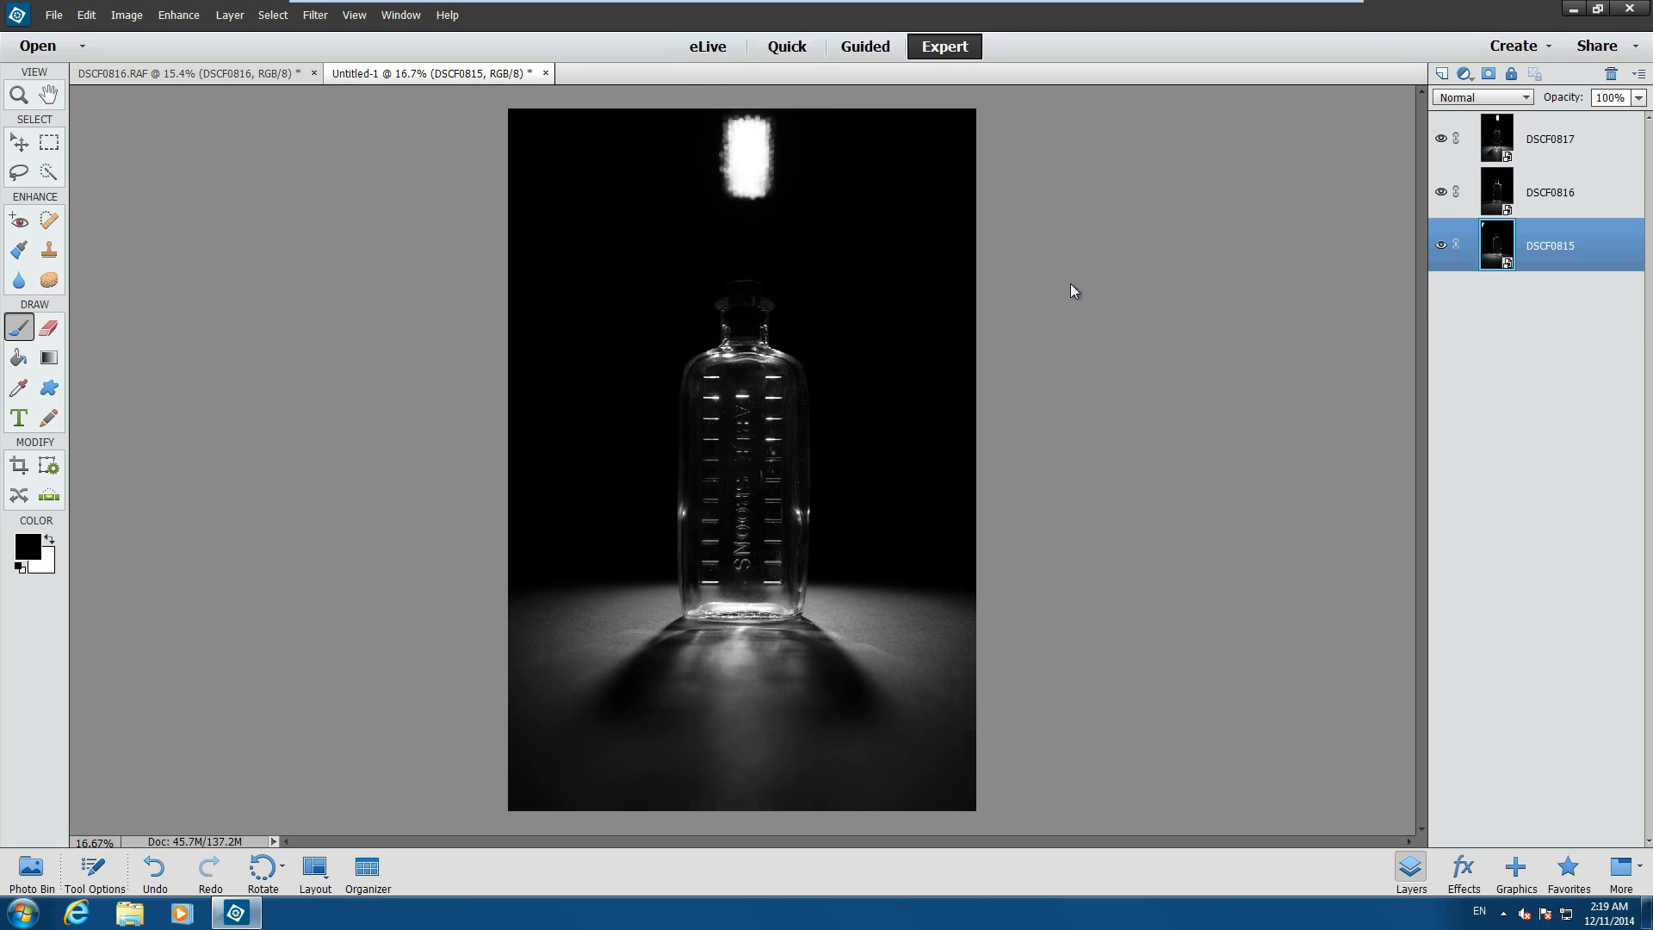
click(178, 75)
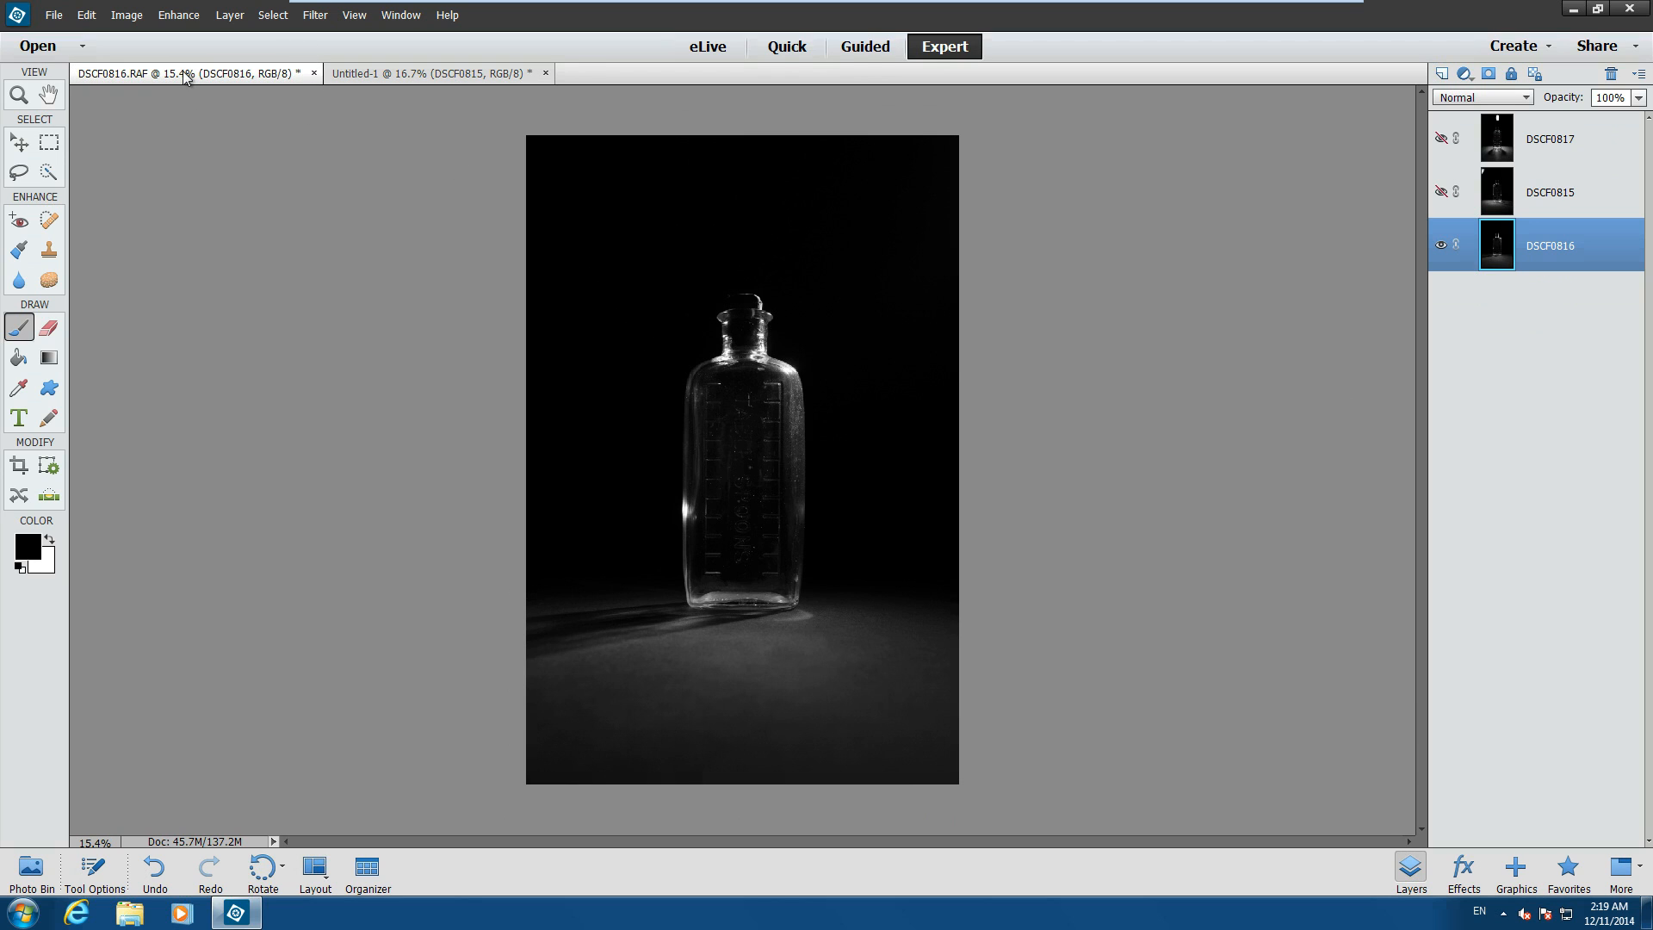
click(465, 75)
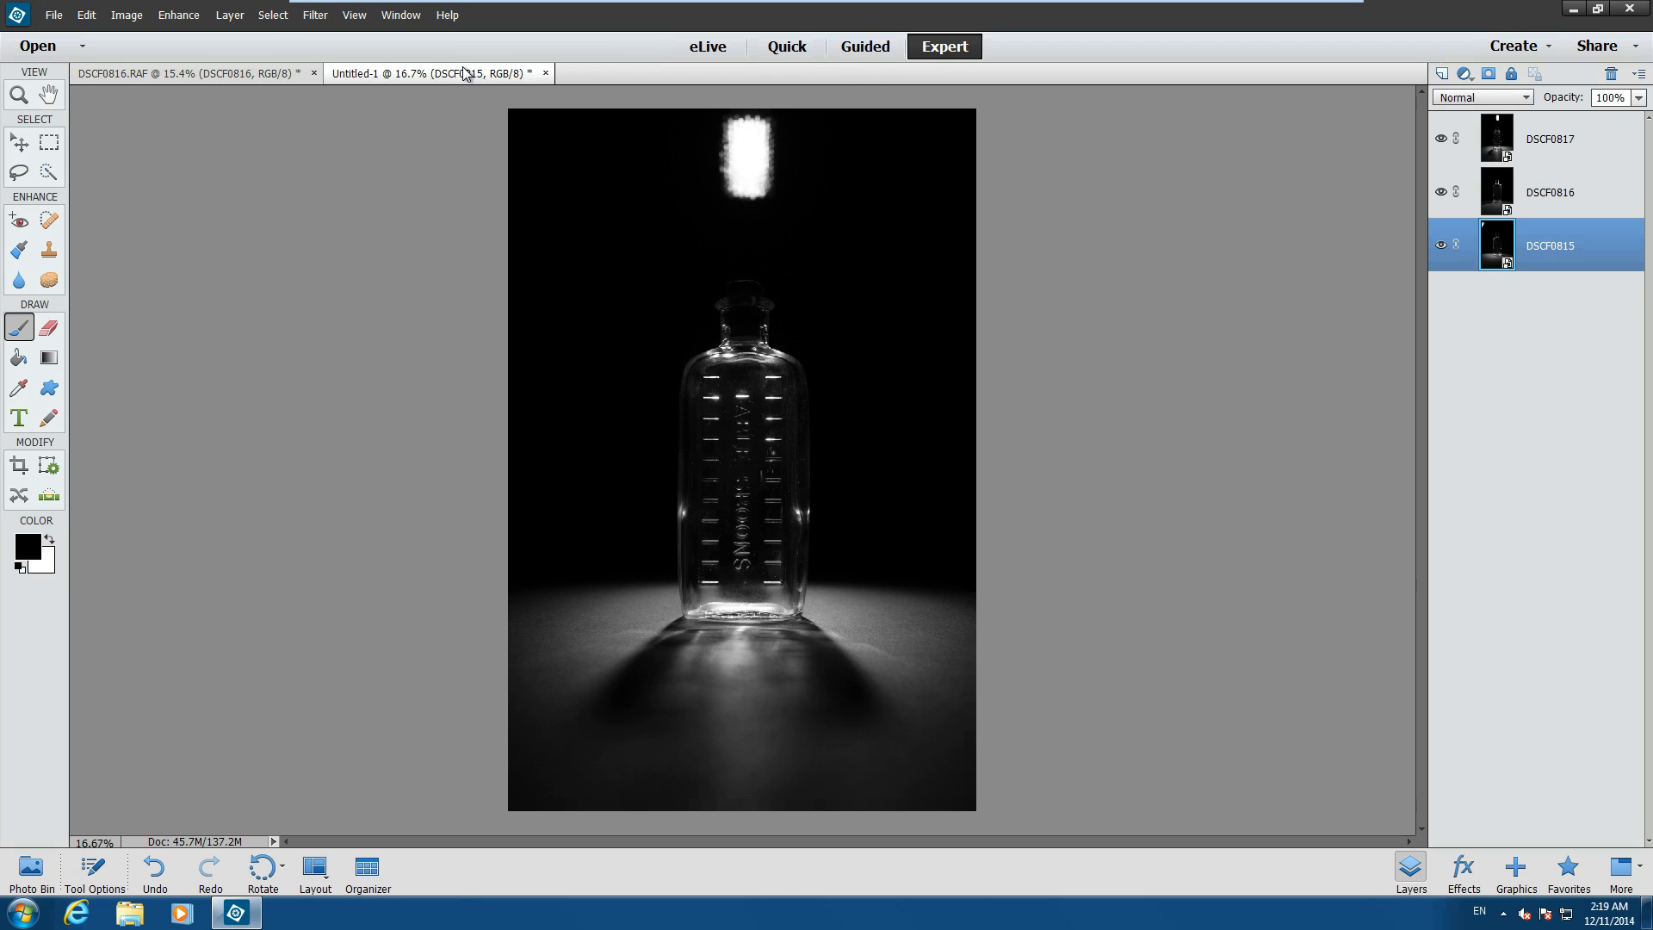
In the DSCF0816.RAF document, move the DSCF0816 layer above DSCF0815 and display only the DSCF0815 layer.
click(220, 77)
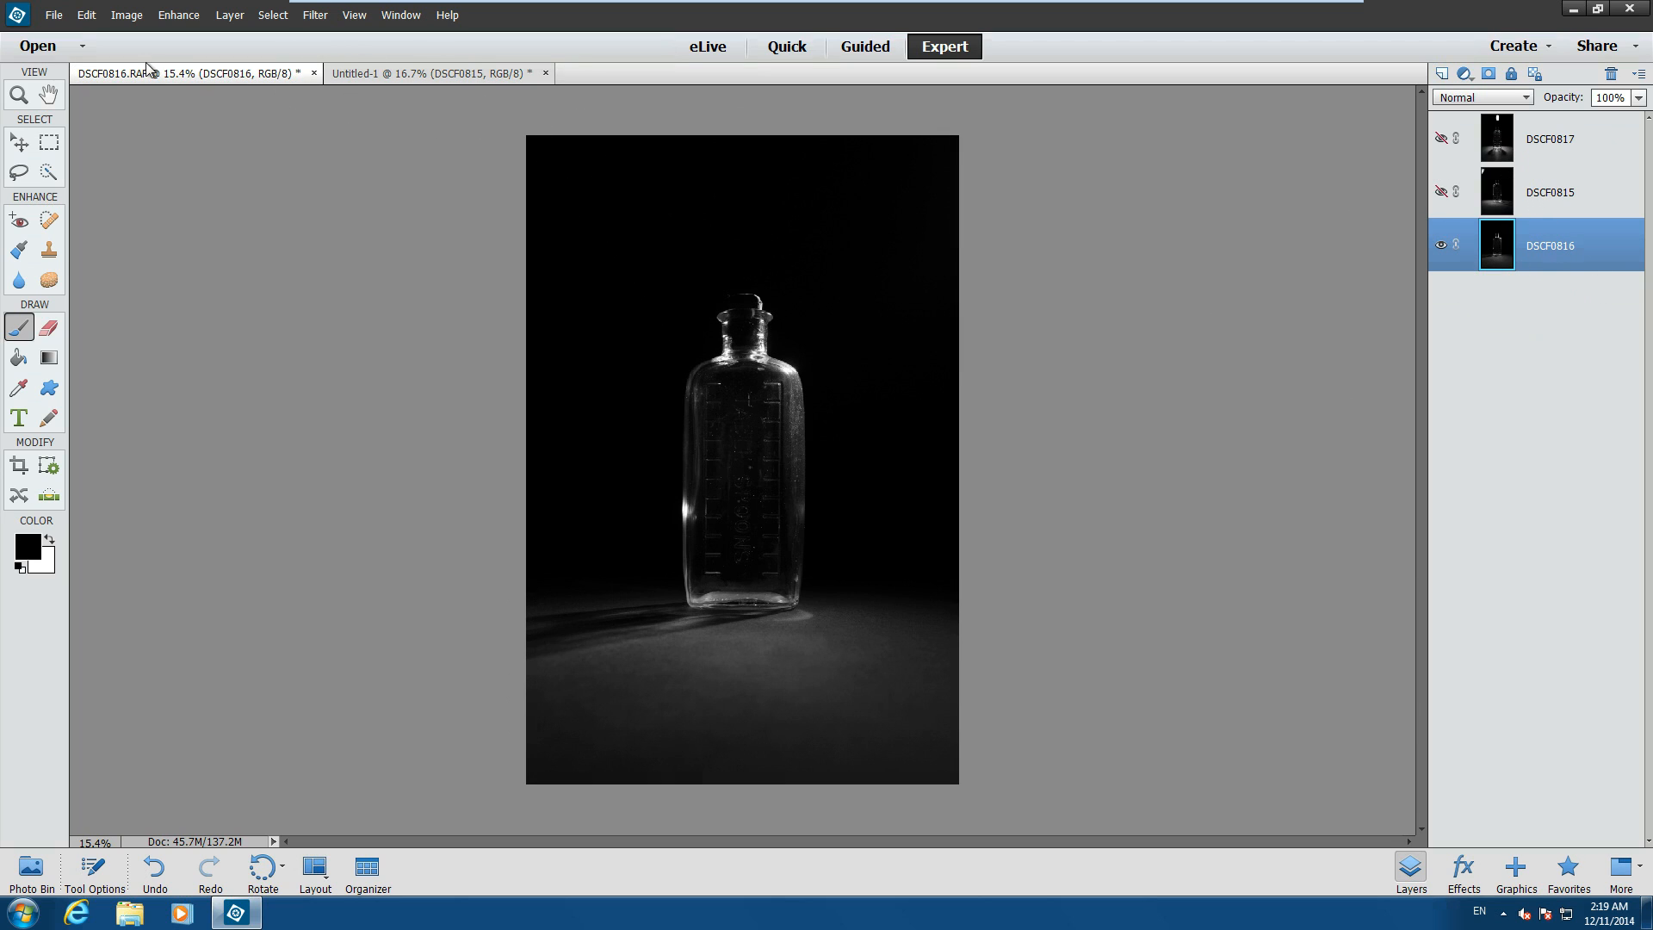
drag(1567, 251, 1549, 179)
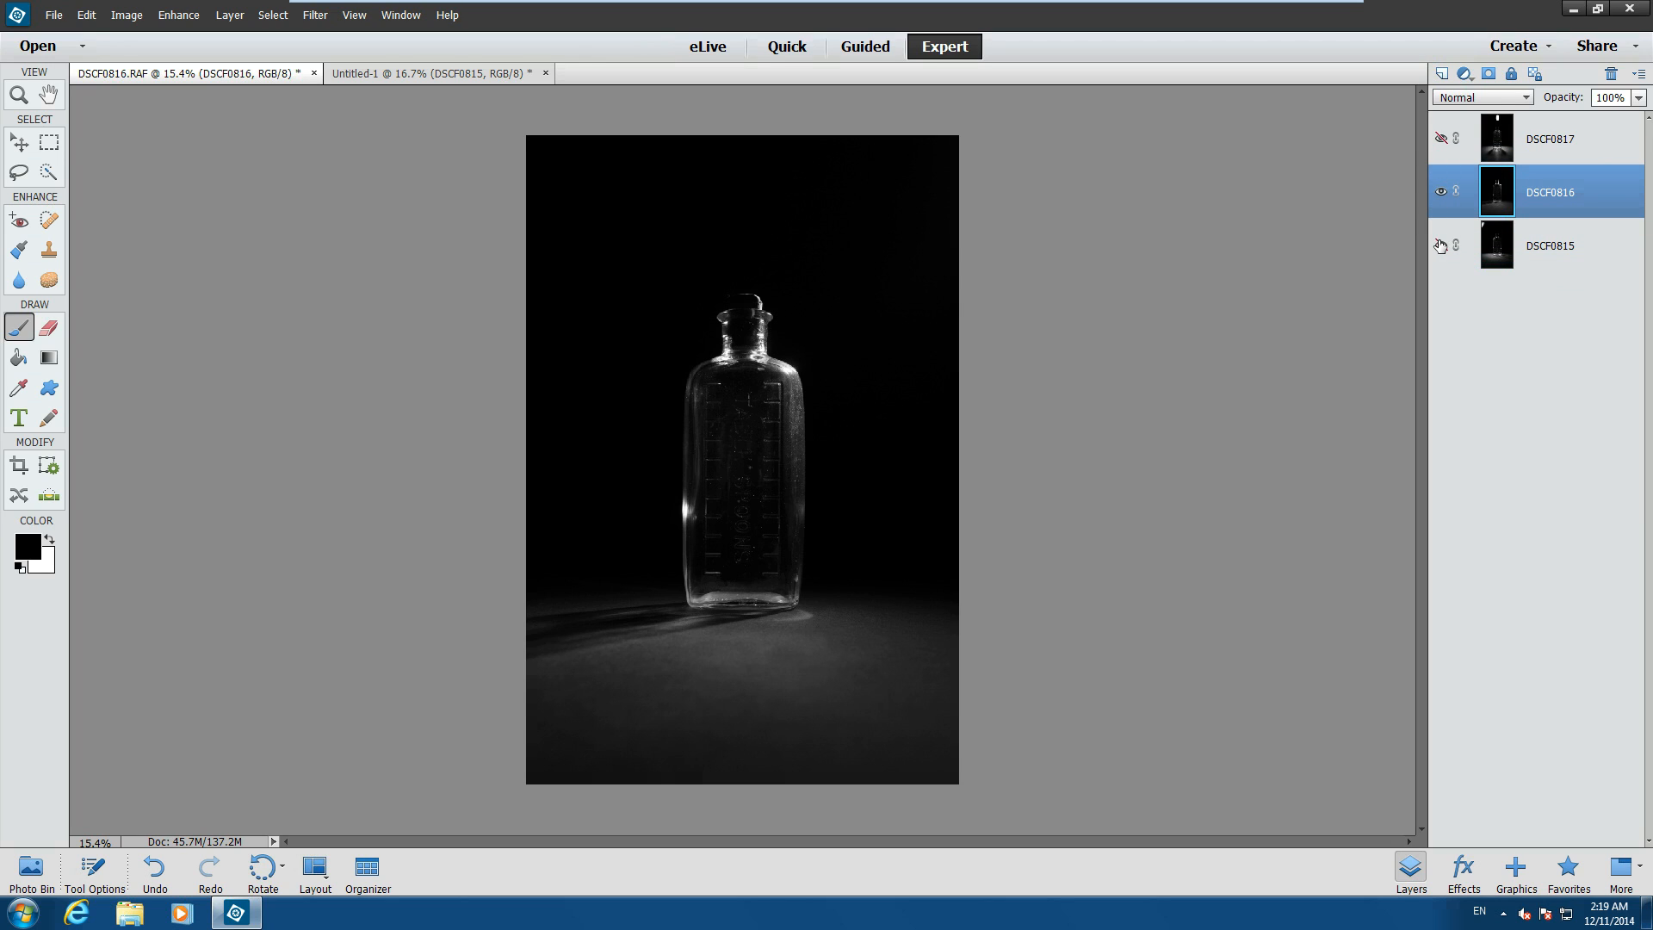
click(1442, 139)
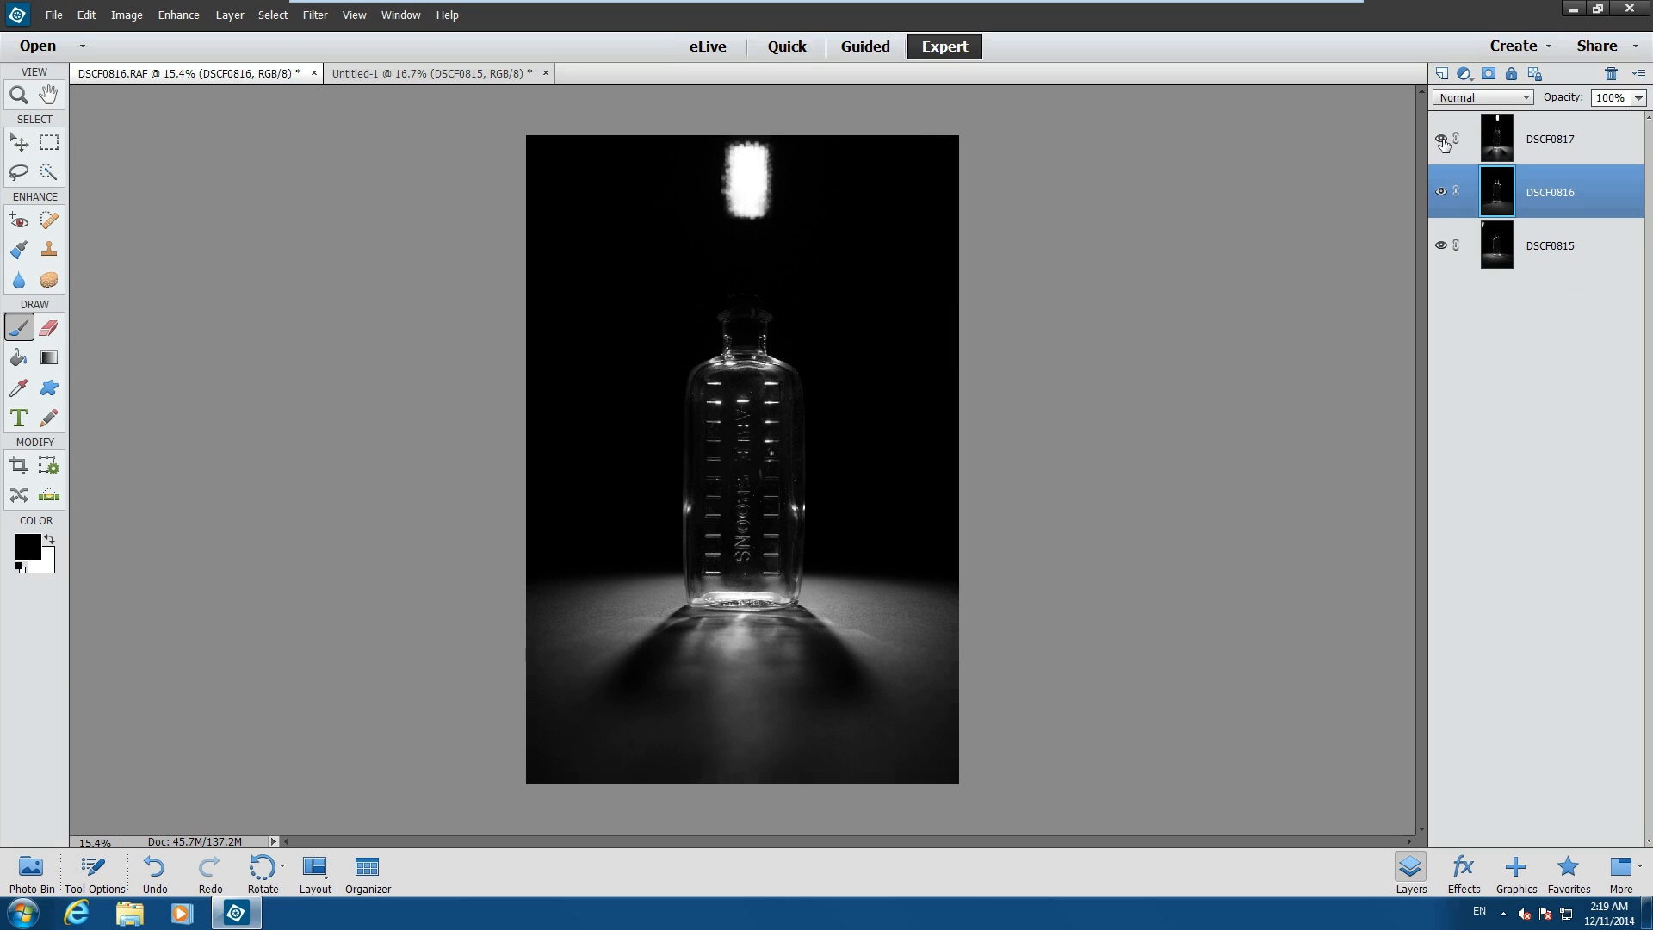
click(1441, 139)
click(1441, 192)
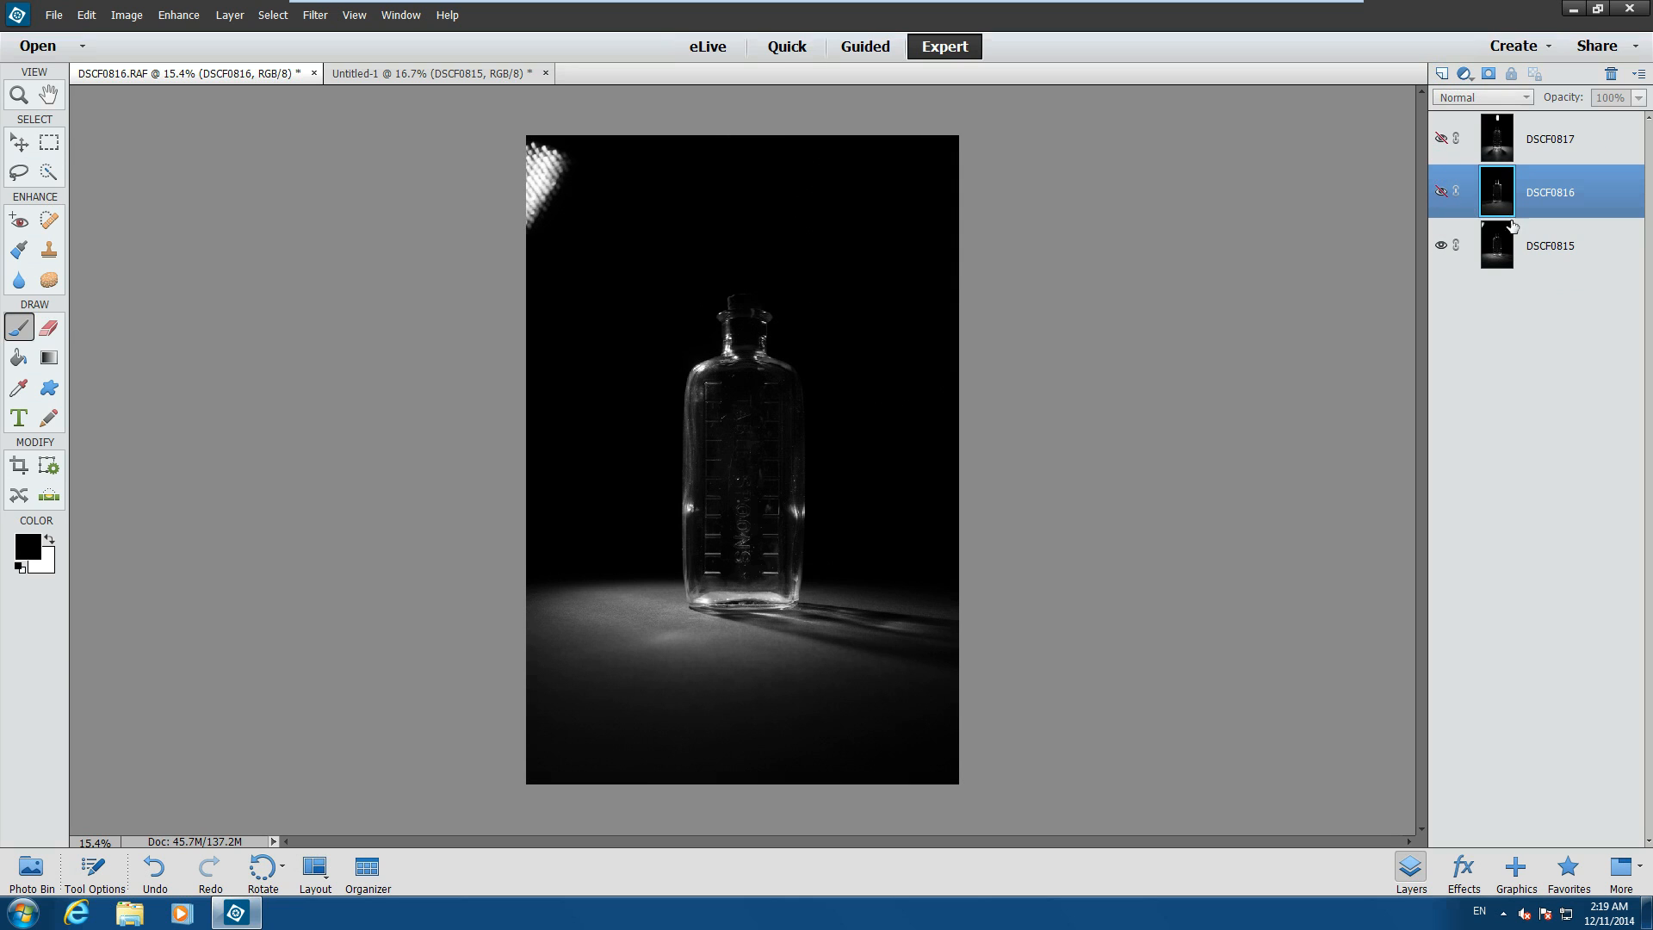
Add a pure green Solid Color fill layer (R 0, G 255, B 0) directly above the DSCF0815 layer.
click(1571, 256)
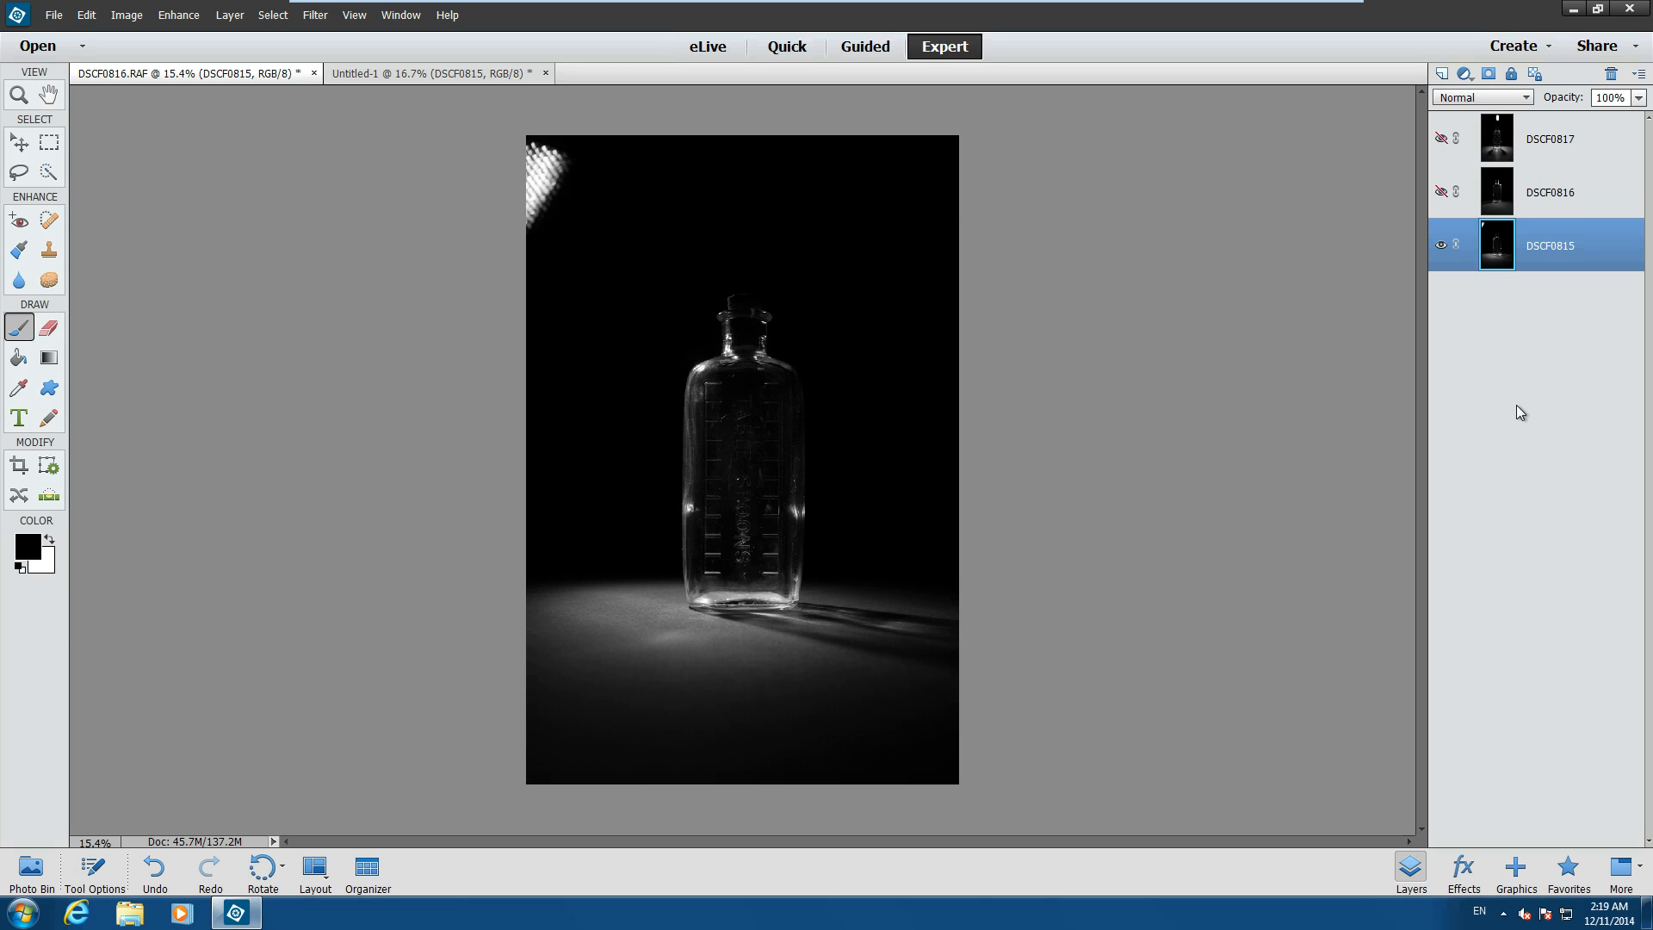
click(1463, 76)
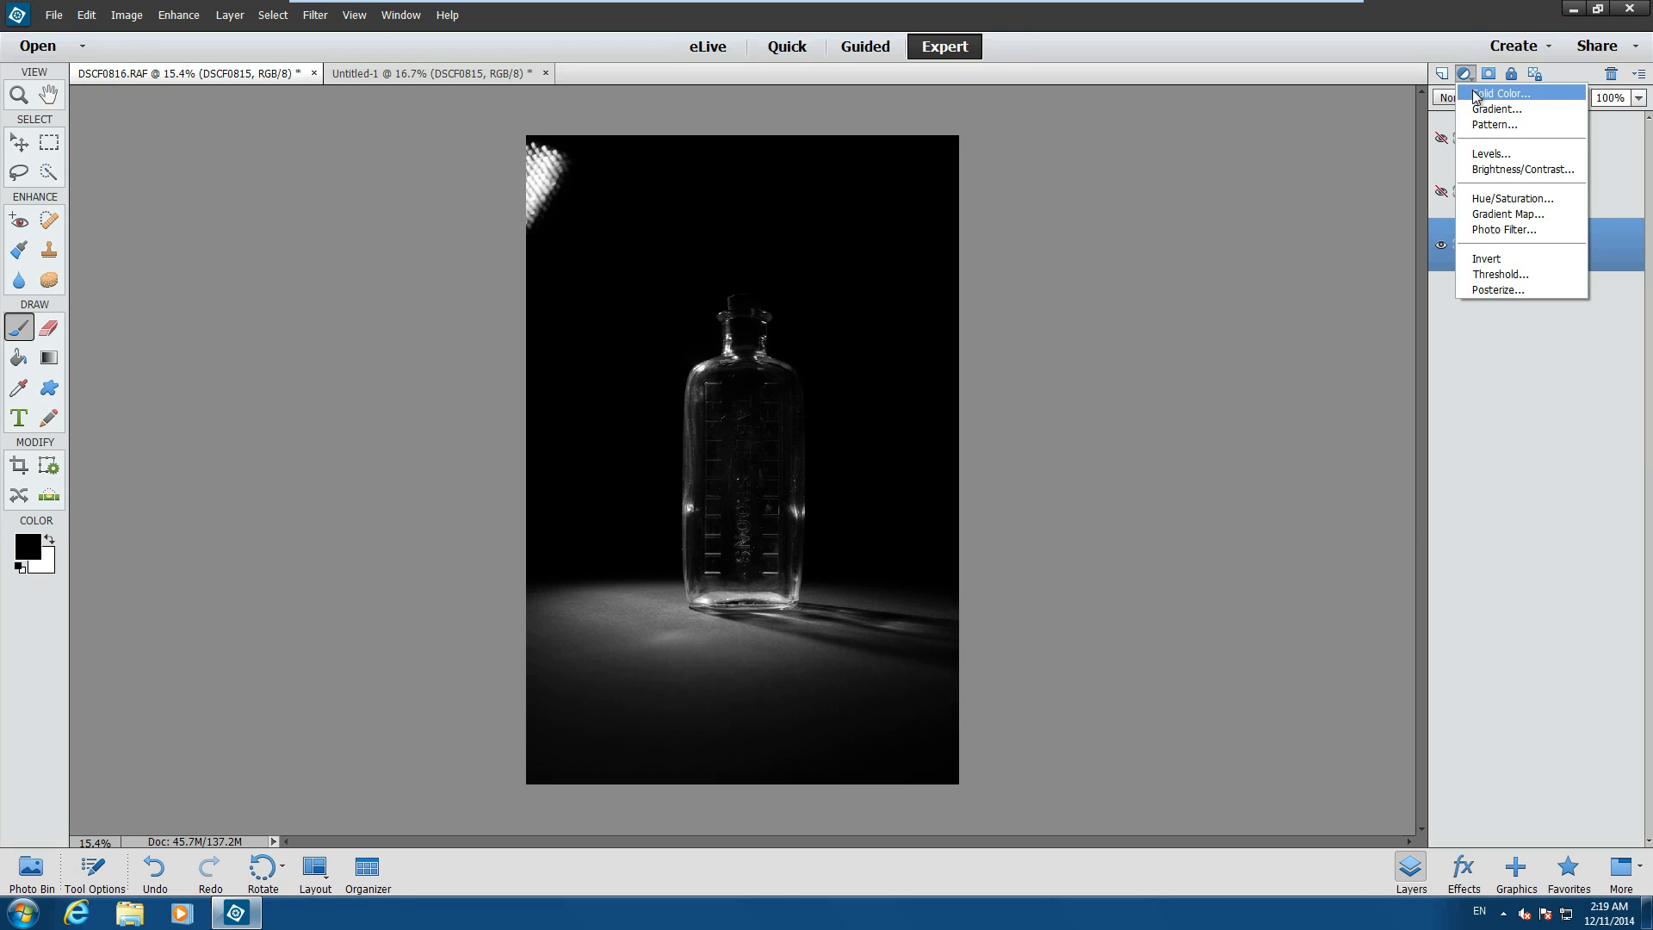
click(1473, 90)
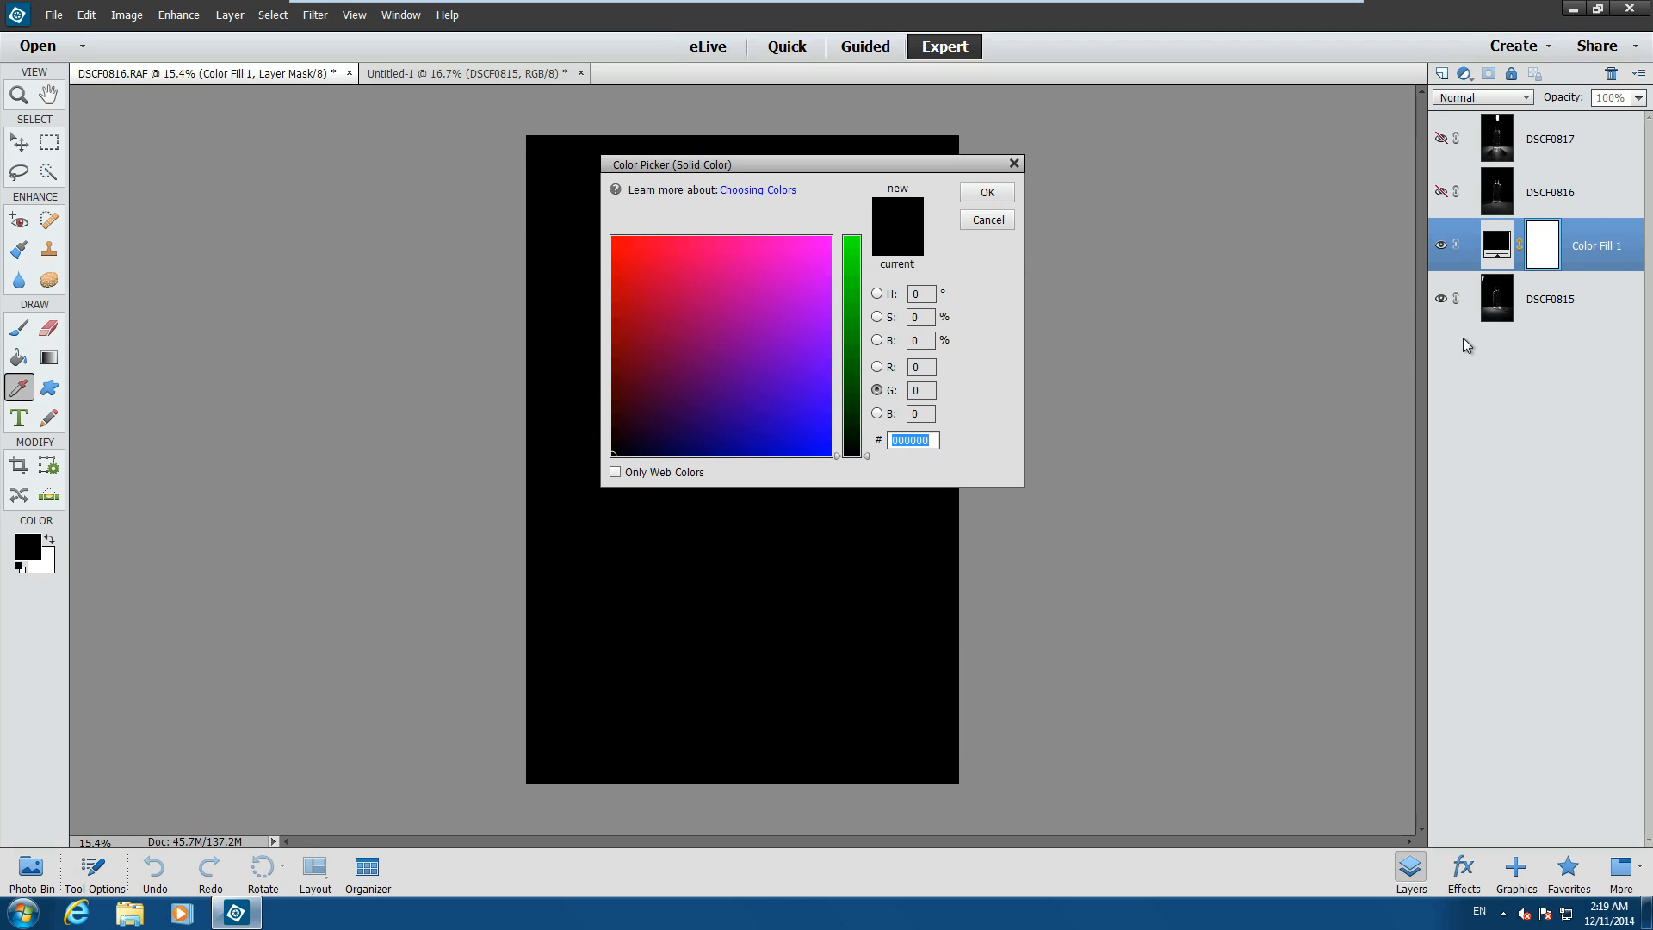
click(919, 390)
text(255)
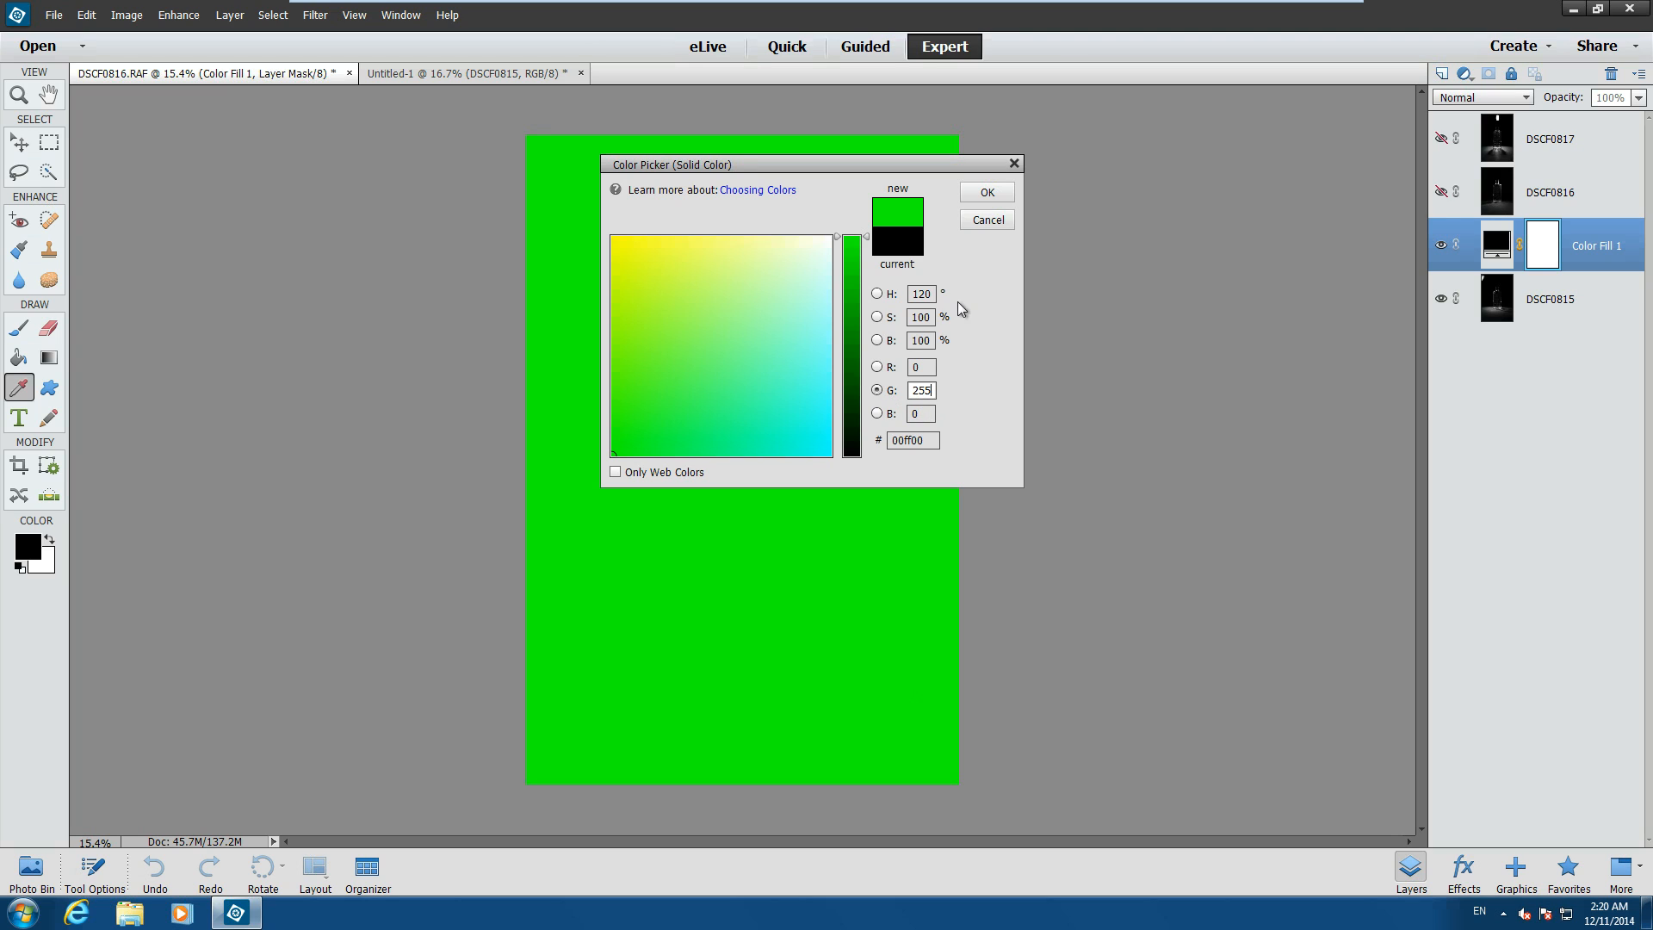
click(988, 193)
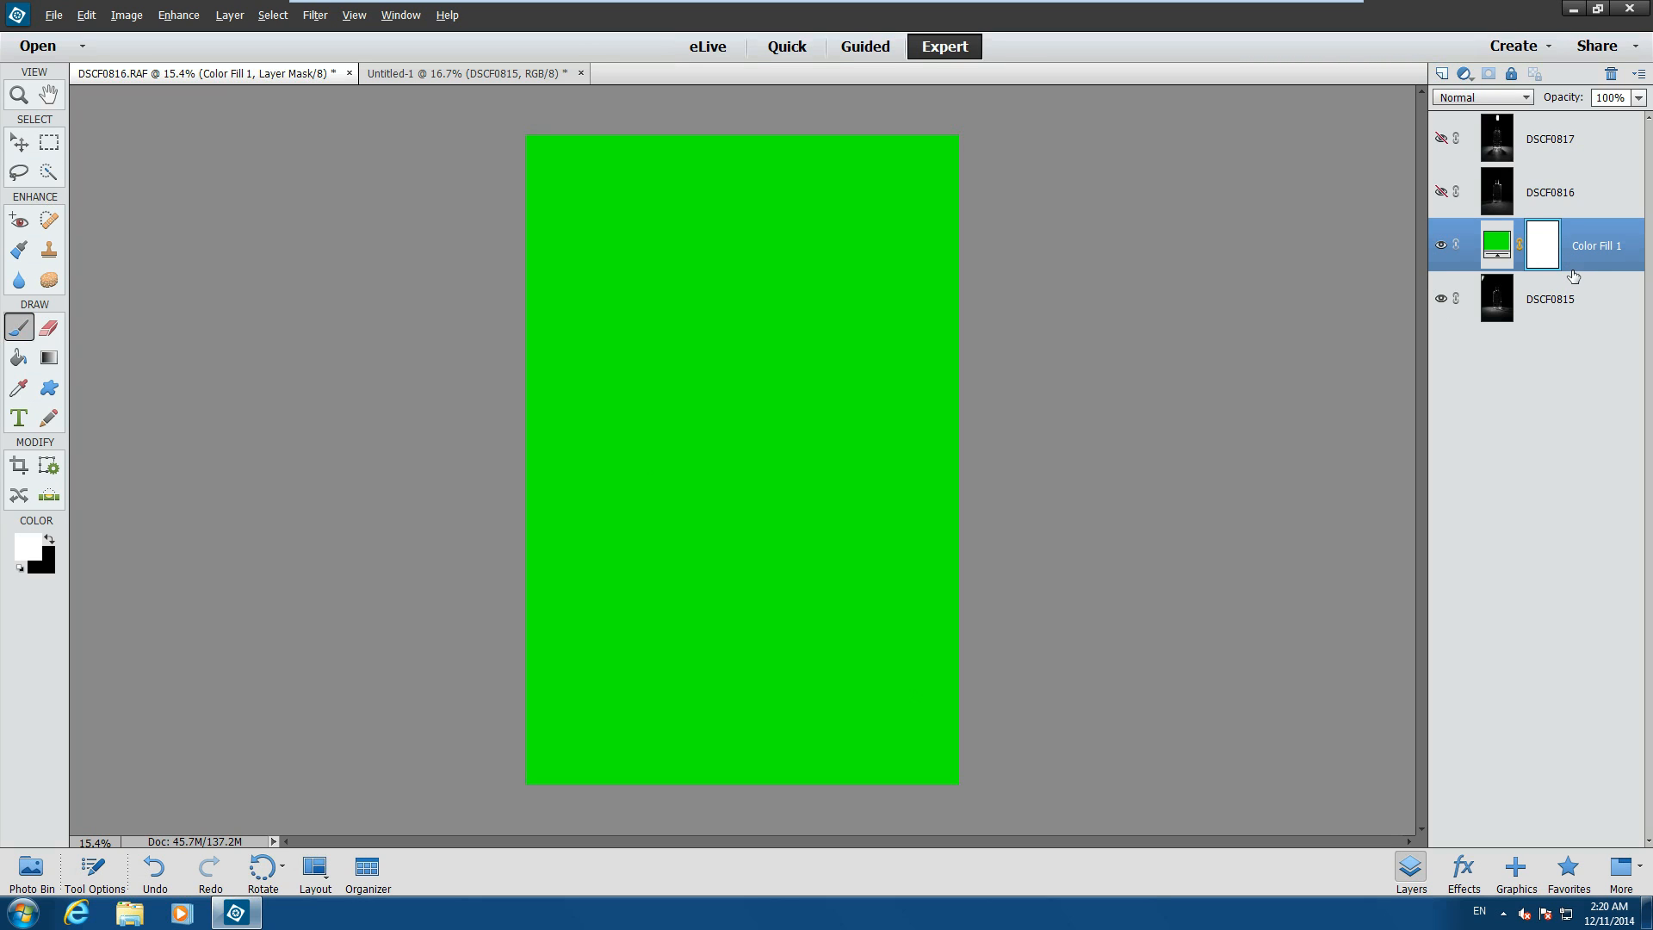
Clip the green fill layer to DSCF0815 and set its blend mode to Multiply.
drag(1579, 271, 1573, 264)
mouse_move(1574, 263)
mouse_down()
mouse_move(1569, 289)
mouse_move(1571, 267)
mouse_up()
drag(1572, 267, 1572, 269)
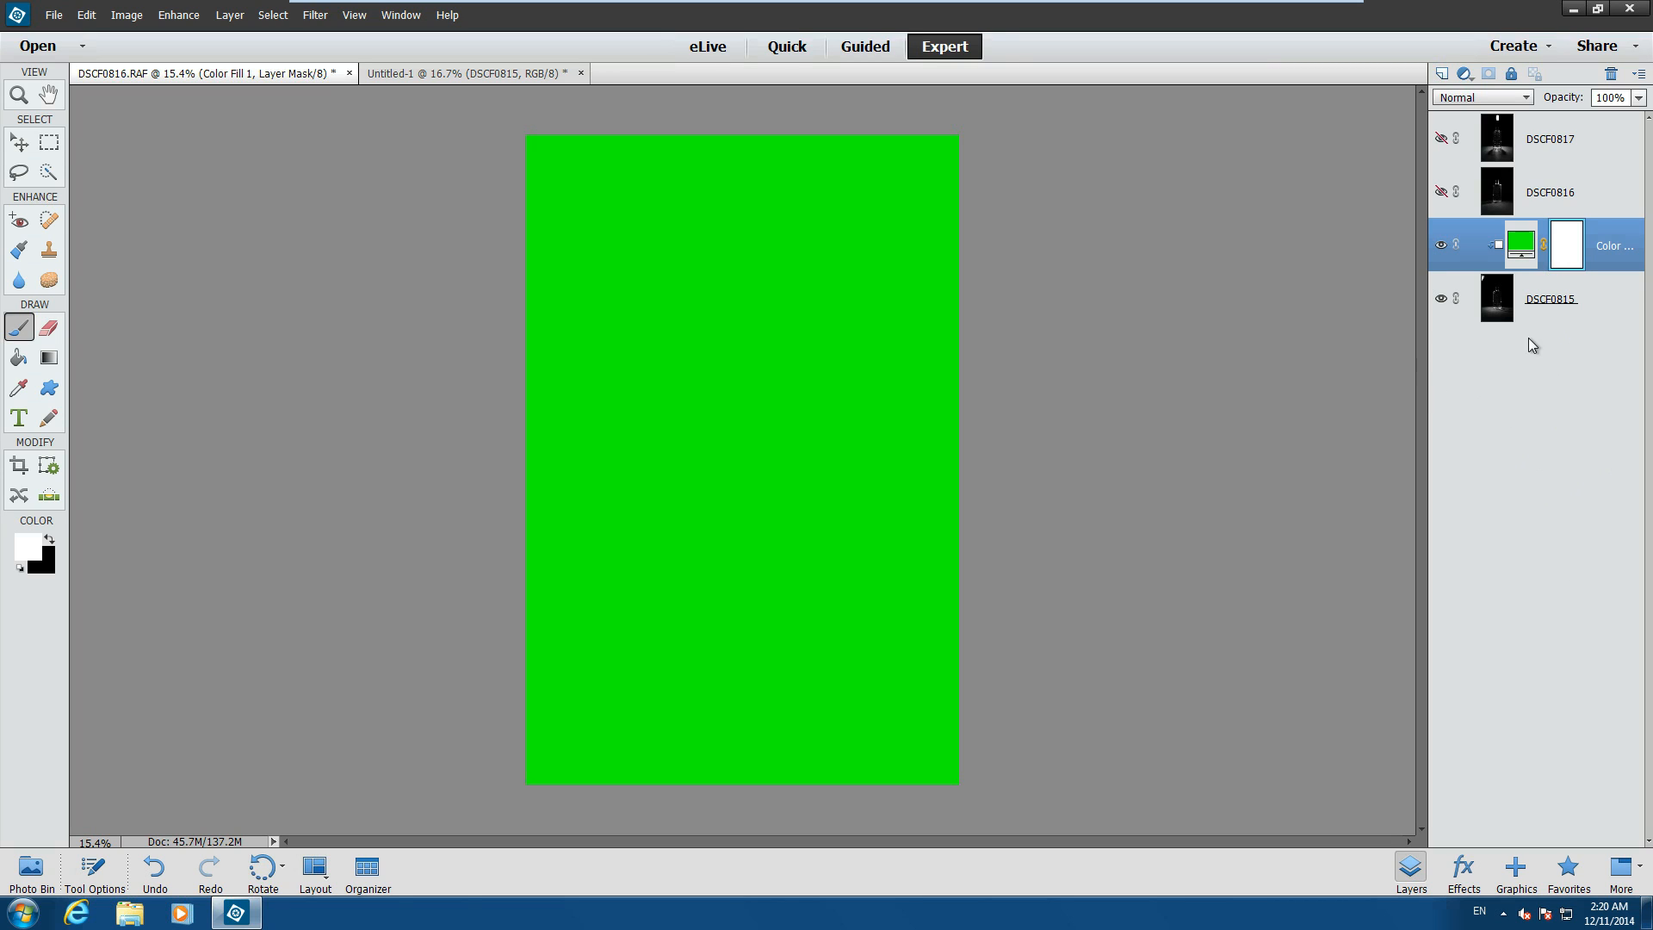
click(1528, 251)
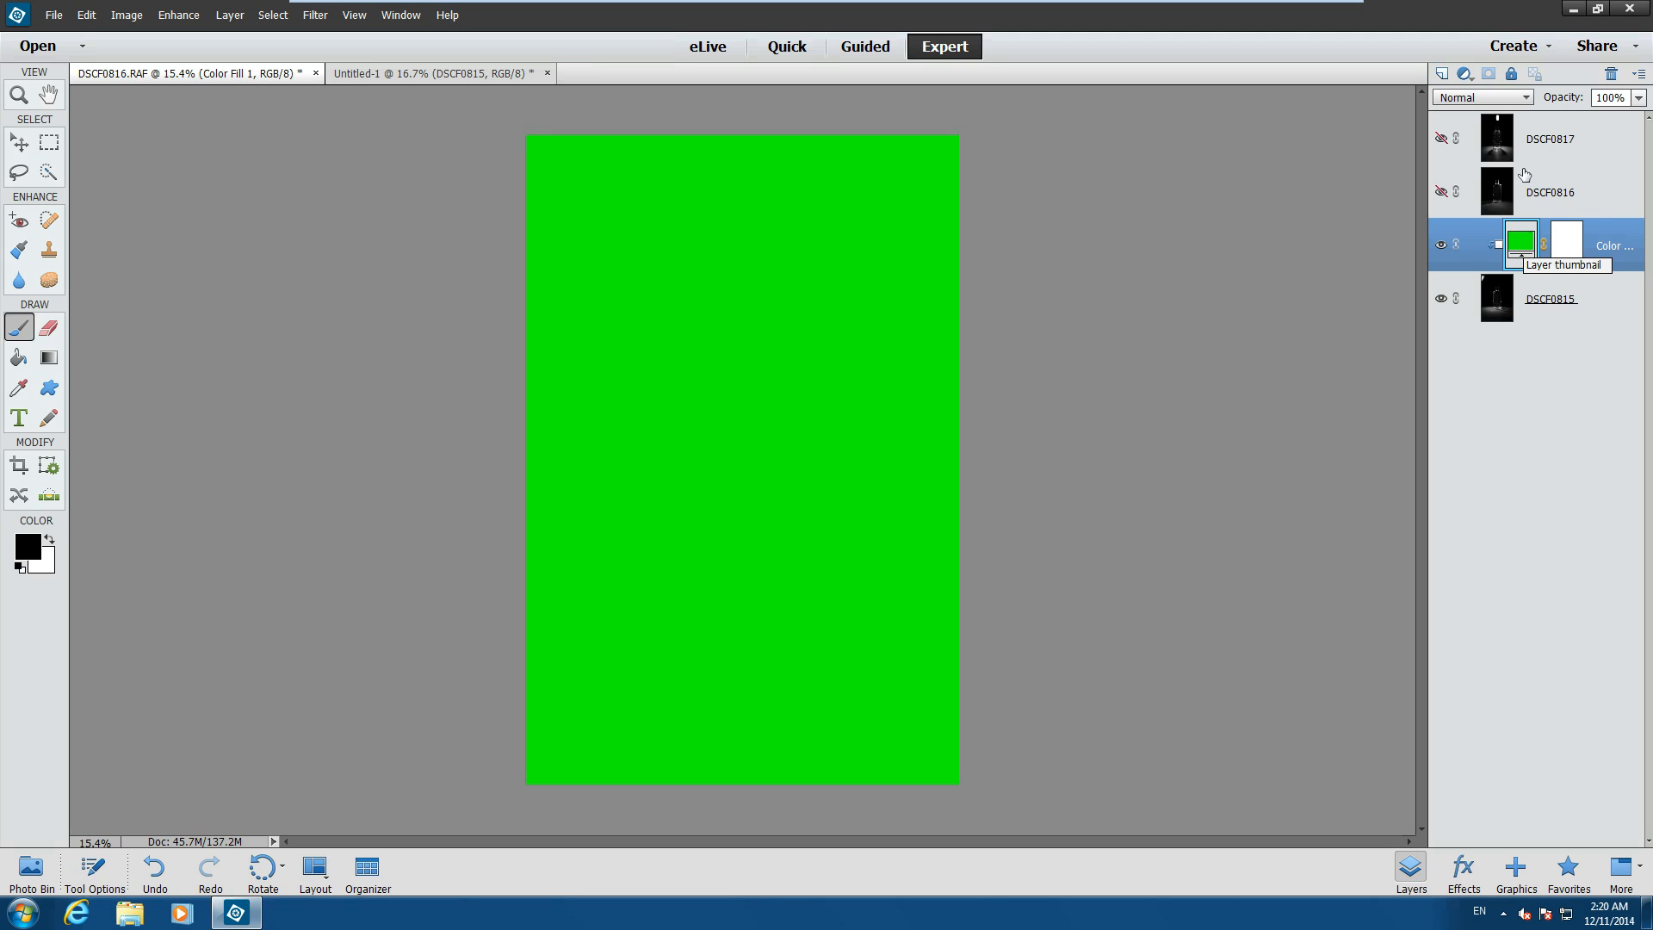
click(1517, 101)
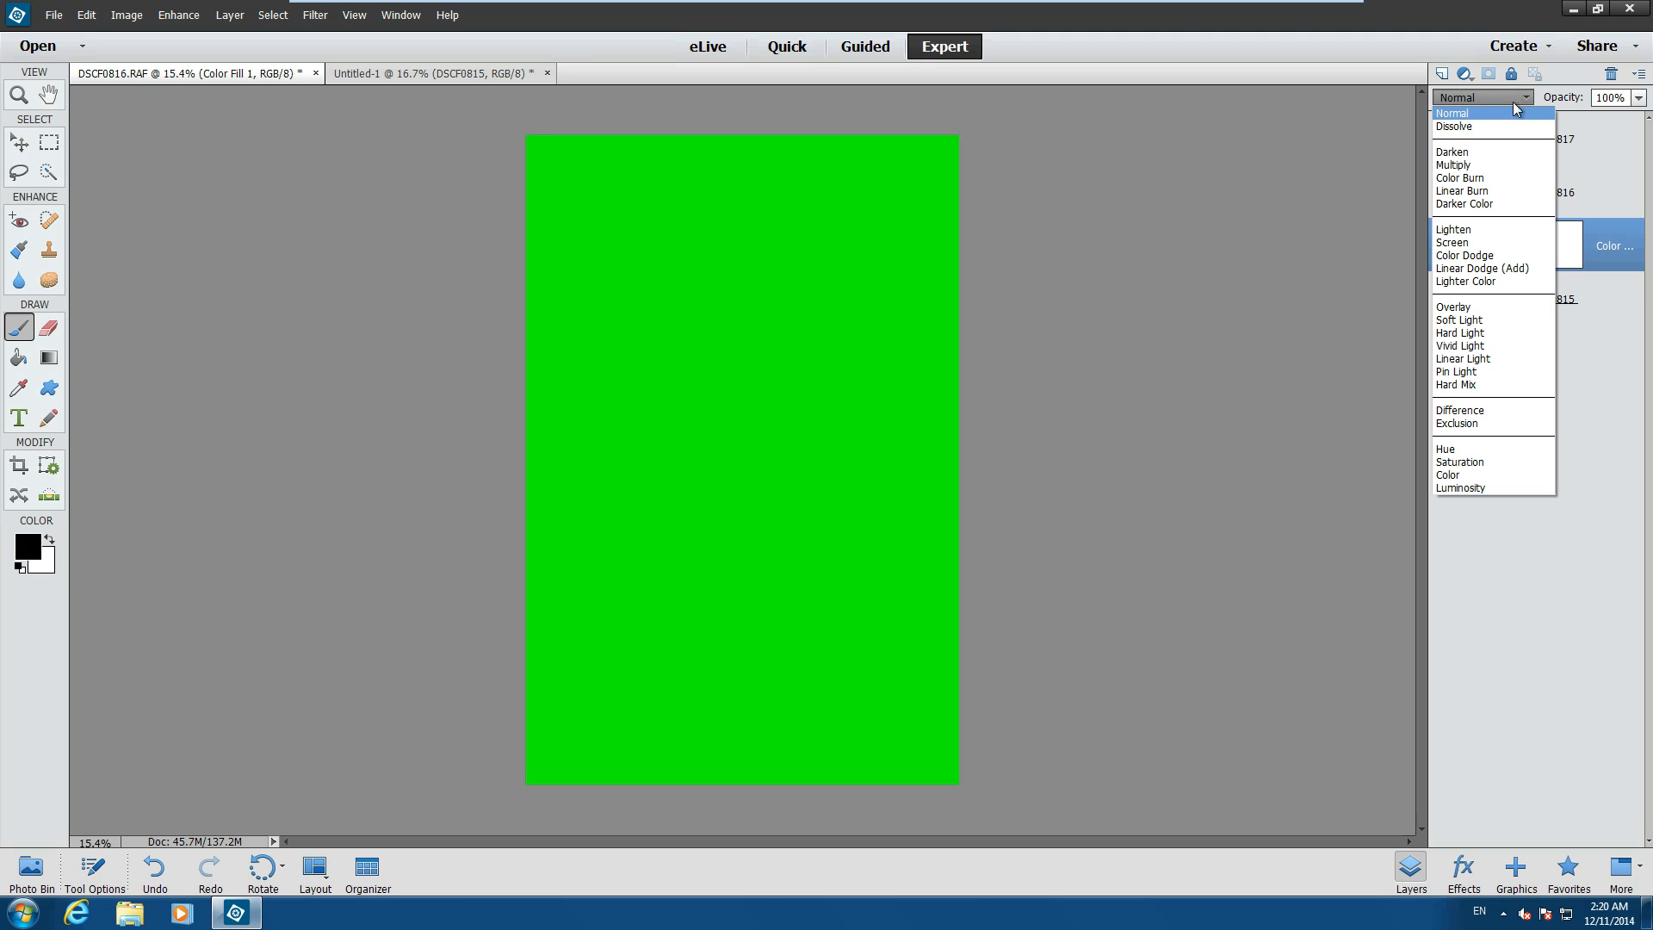
click(1475, 164)
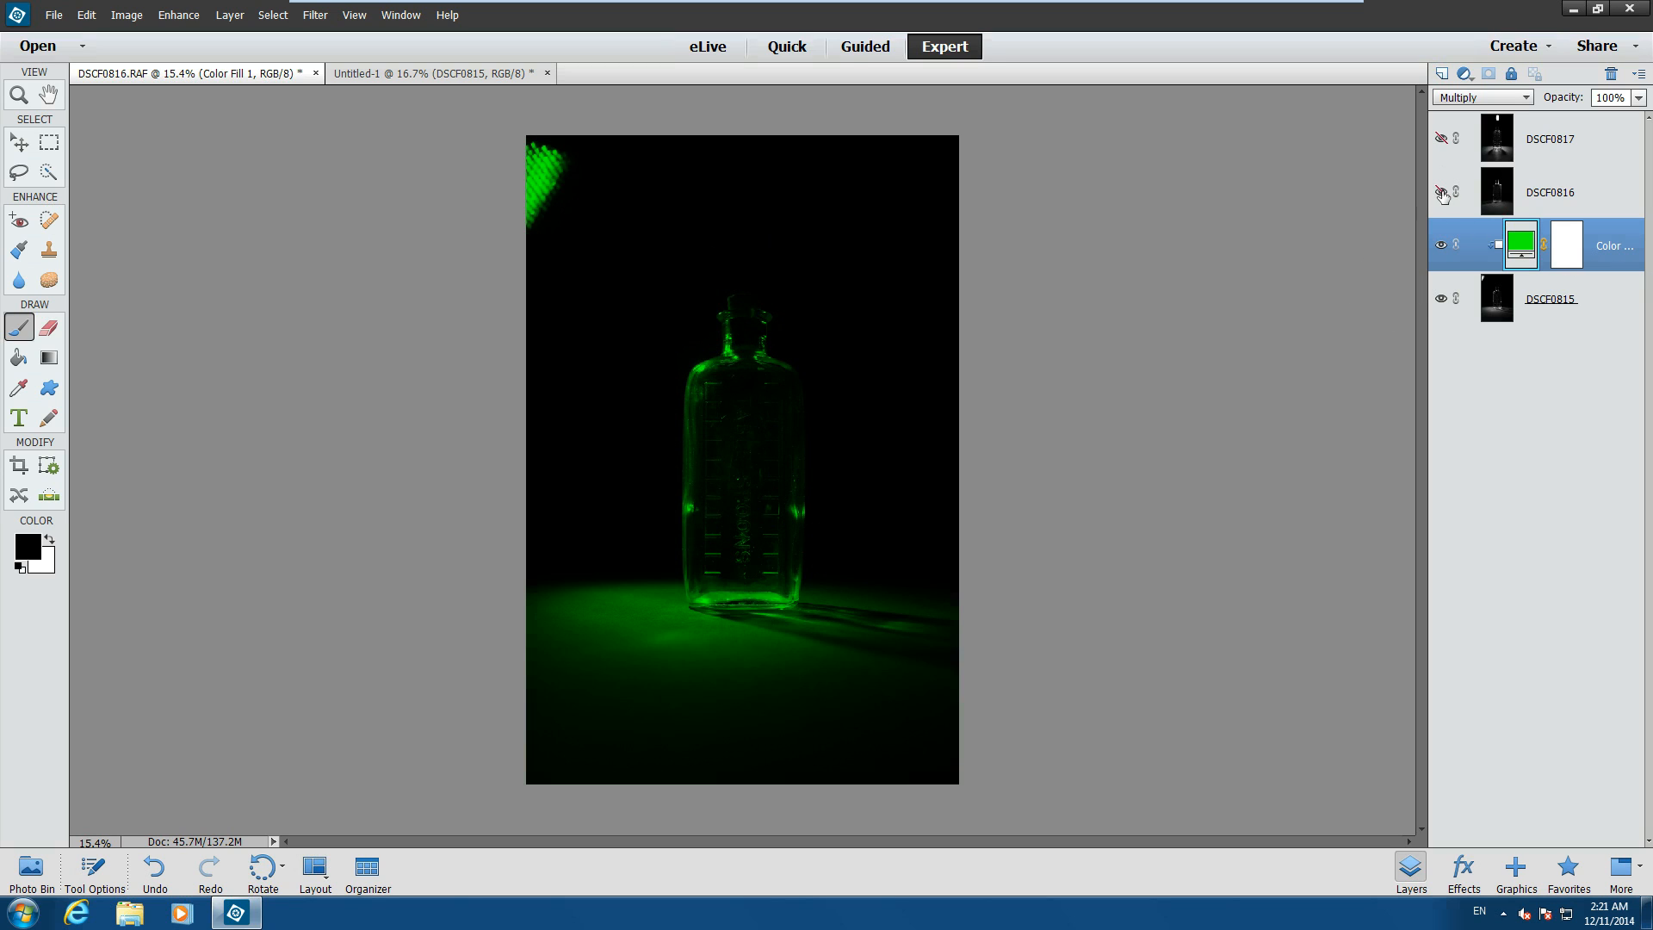
Show the DSCF0816 layer and add a pure blue Solid Color fill layer (R 0, G 0, B 255) directly above it.
click(1441, 191)
click(1554, 197)
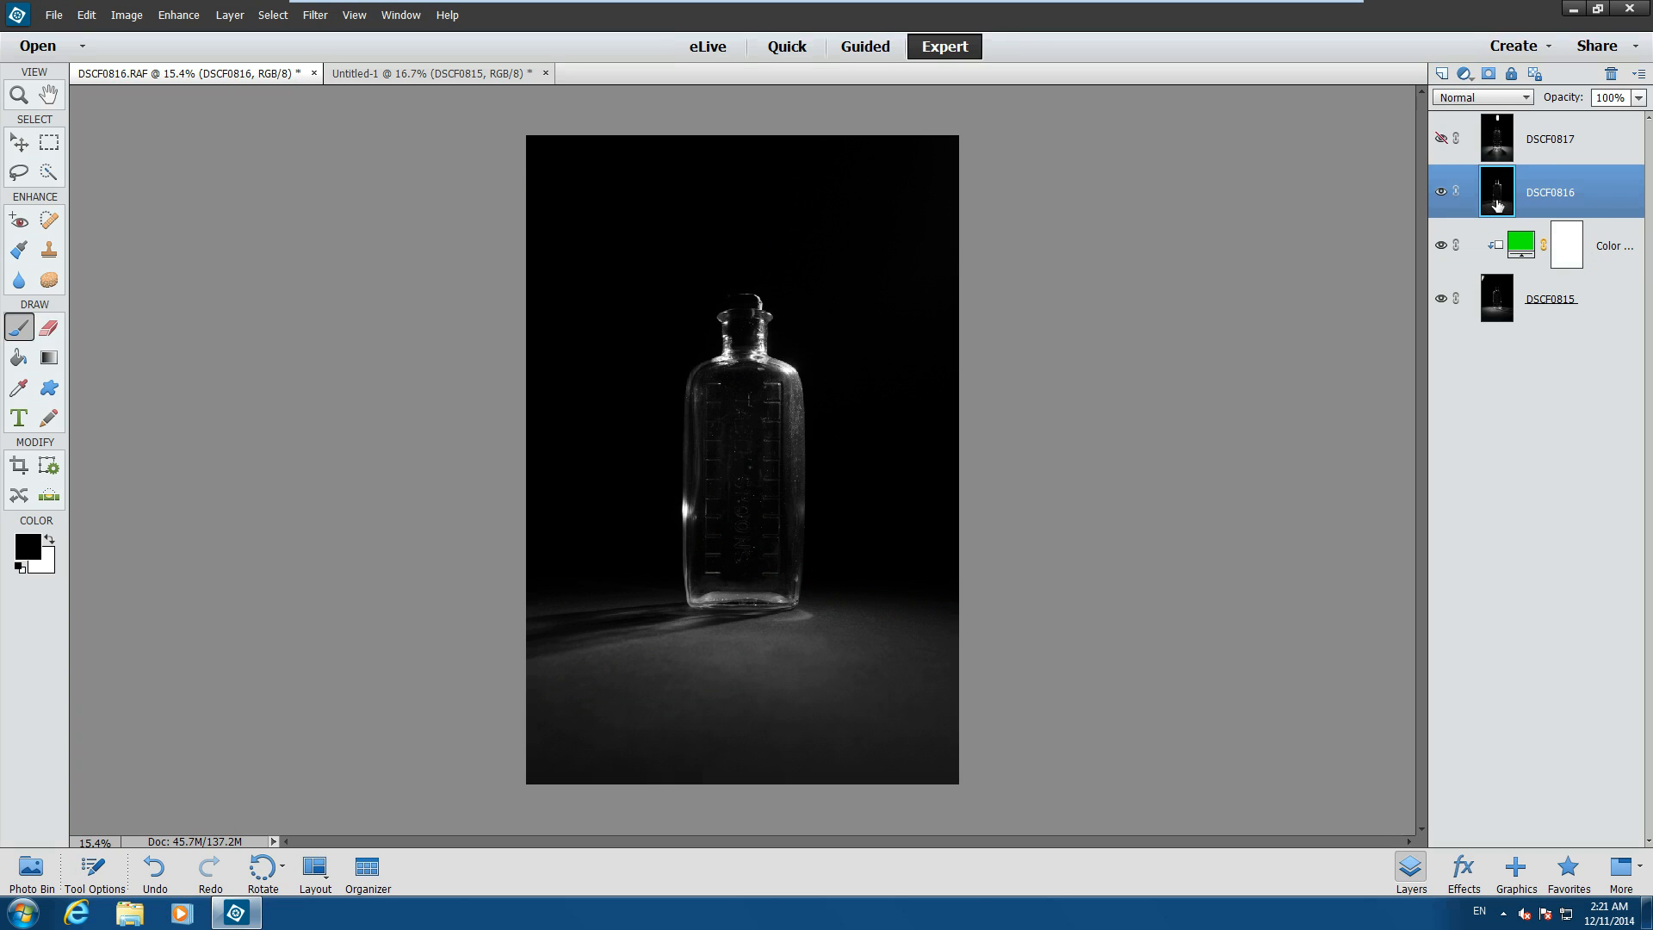
click(1465, 75)
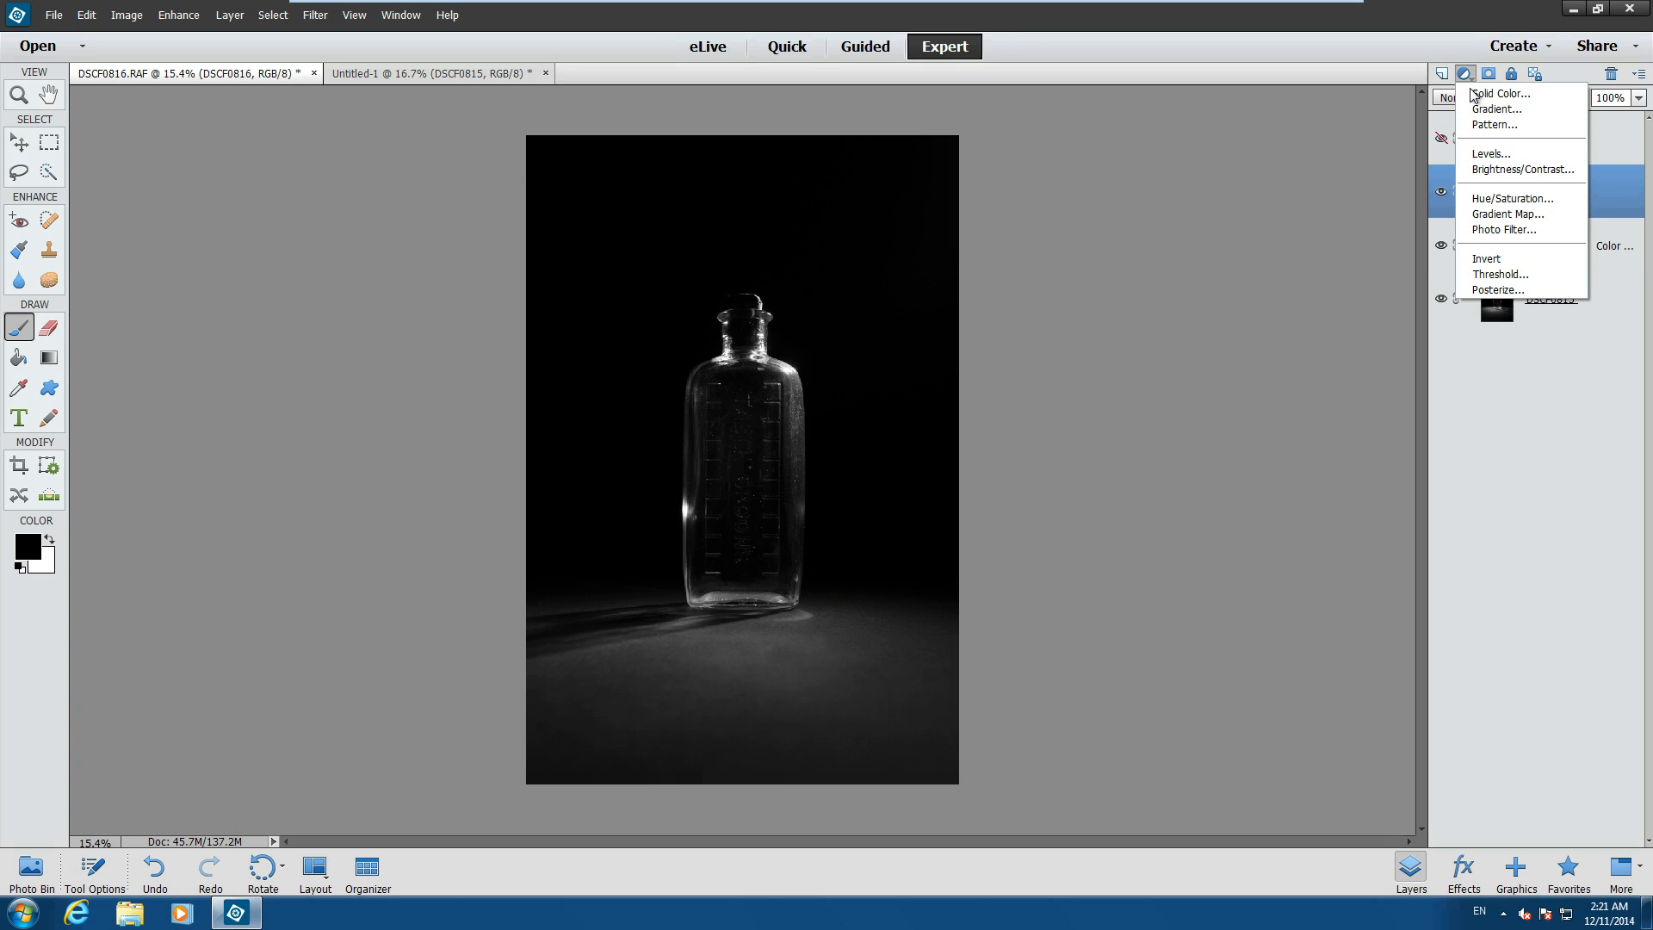
click(1478, 93)
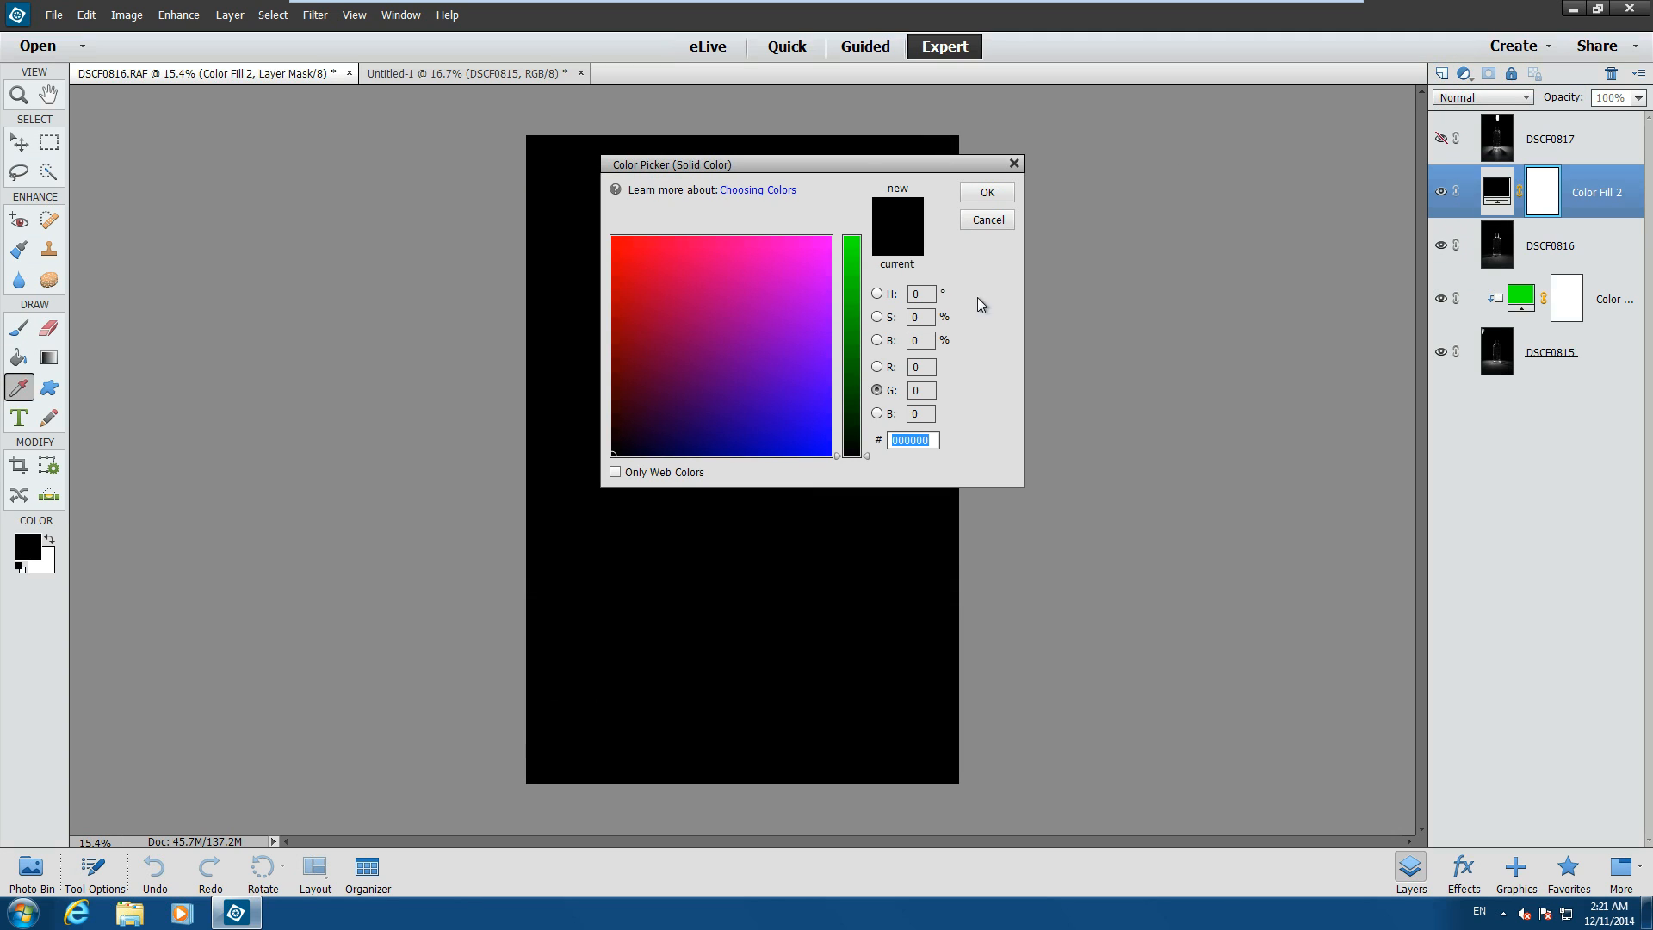
click(876, 414)
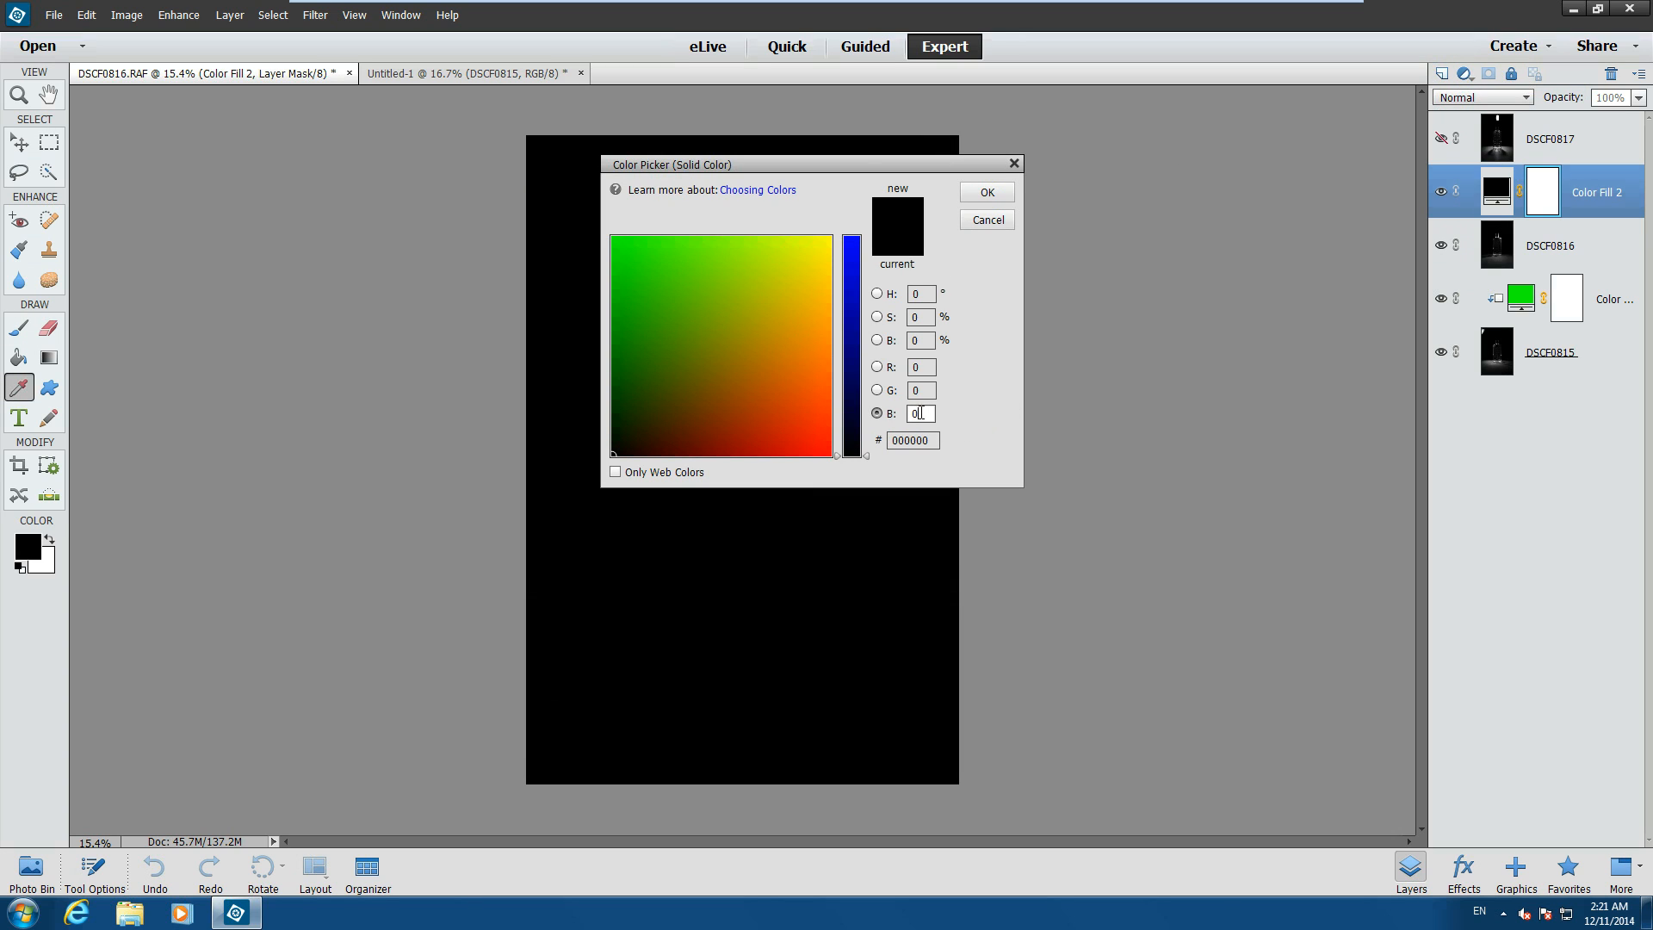
text(255)
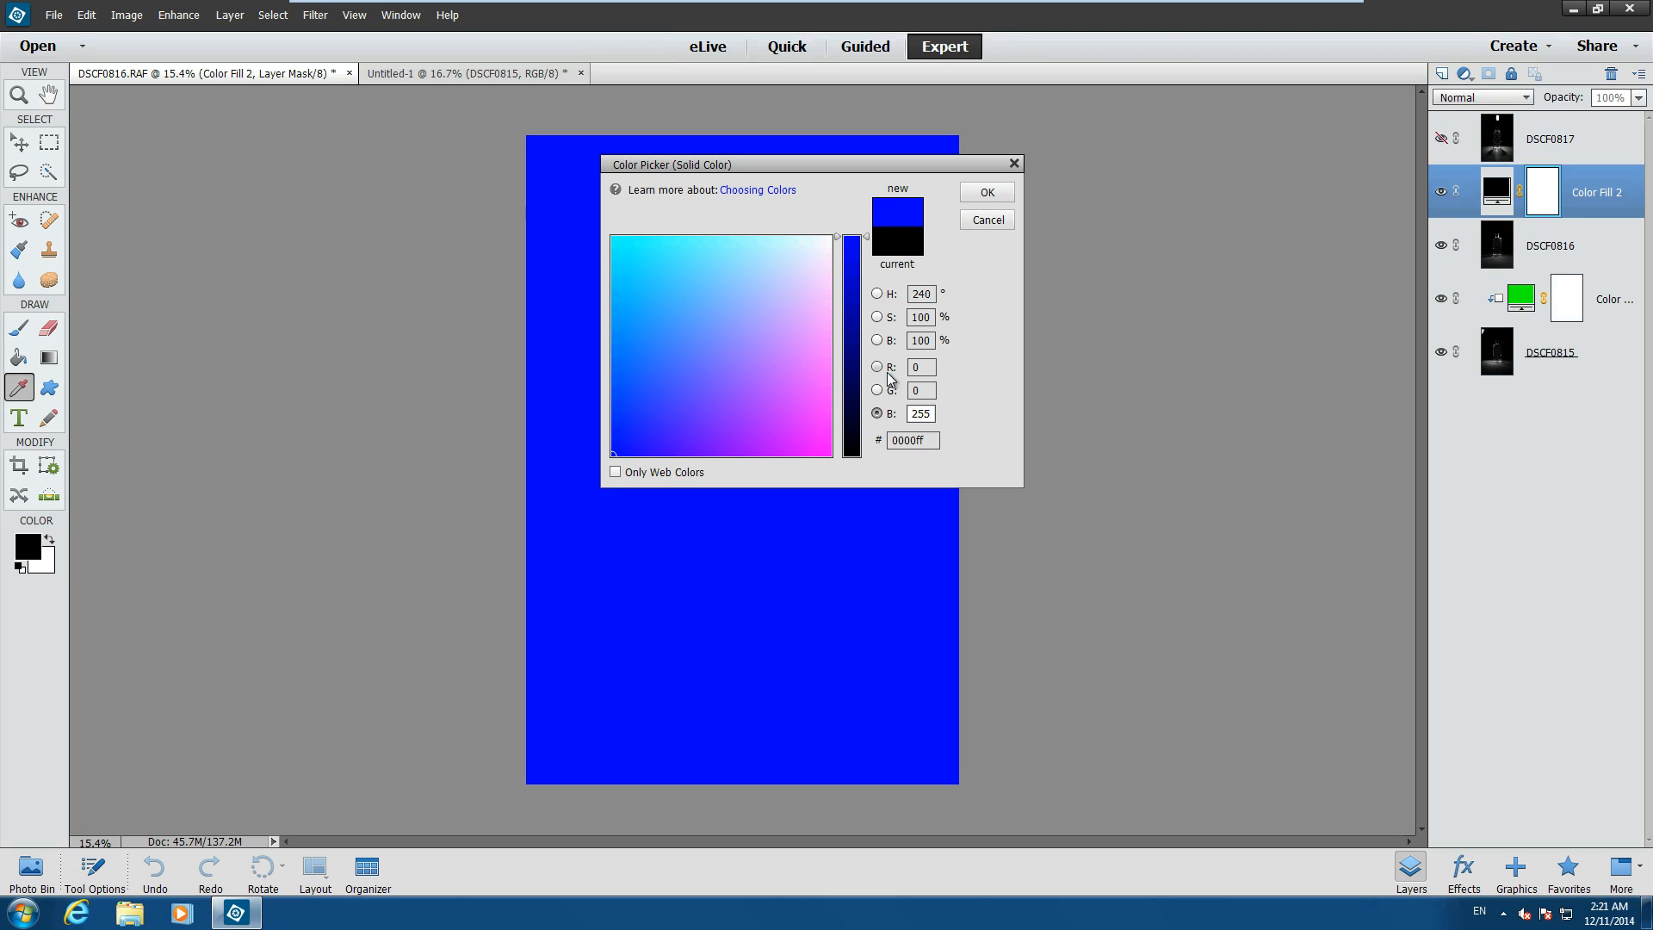
click(987, 192)
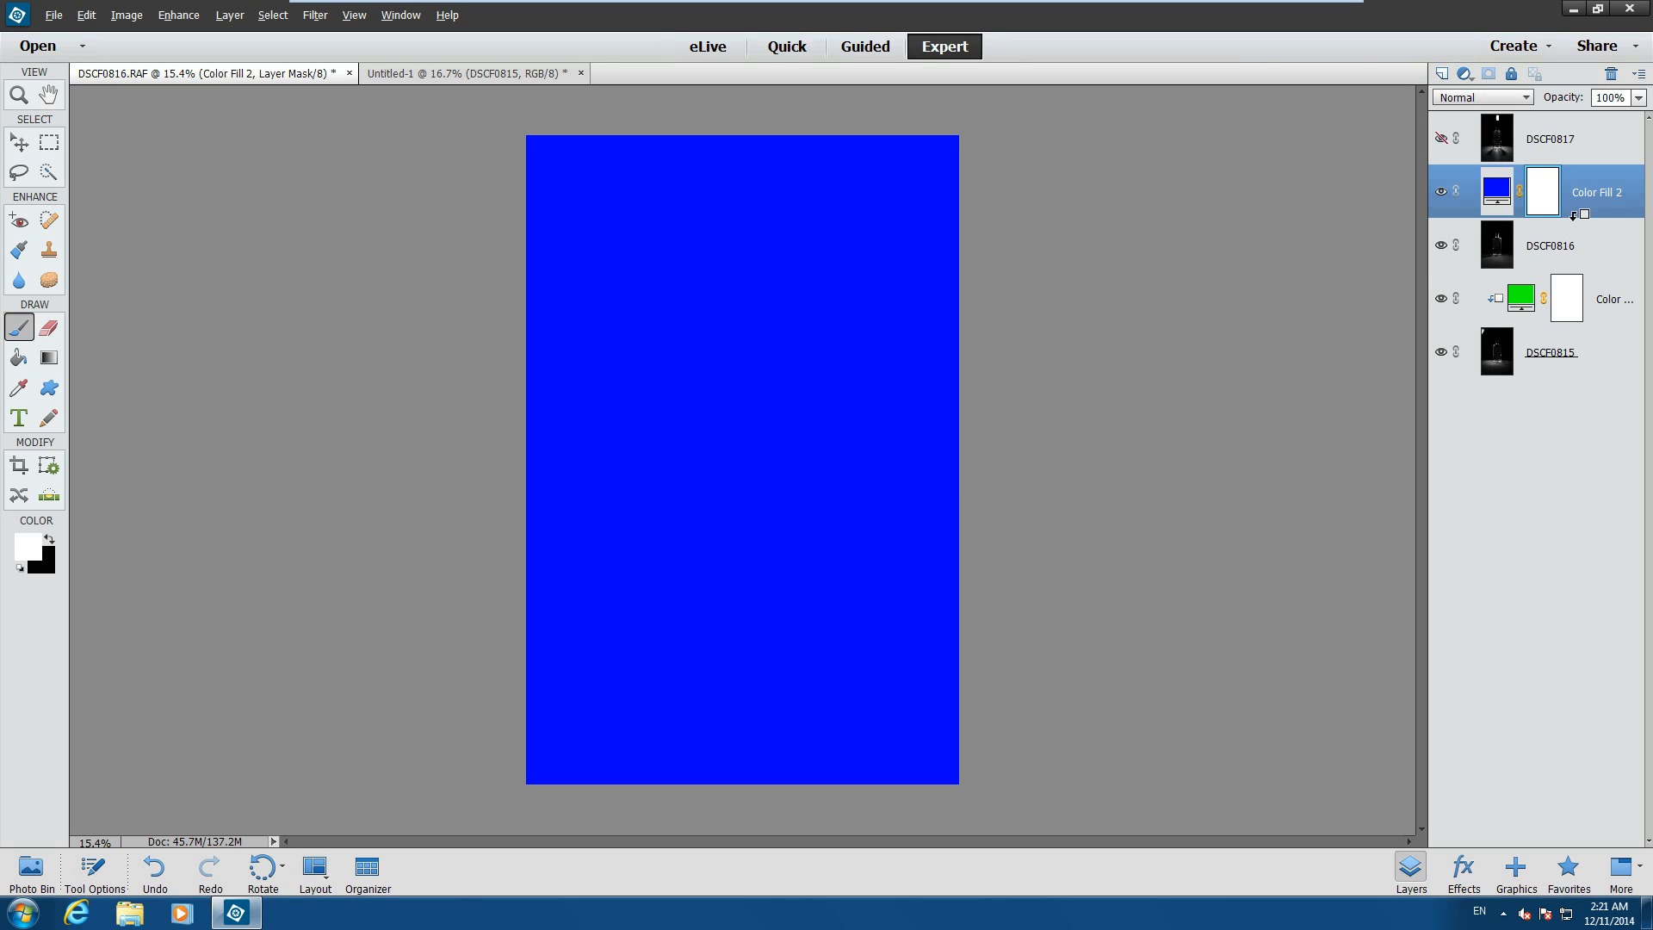
Clip the blue fill layer to DSCF0816 and set its blend mode to Multiply.
alt+click(1574, 212)
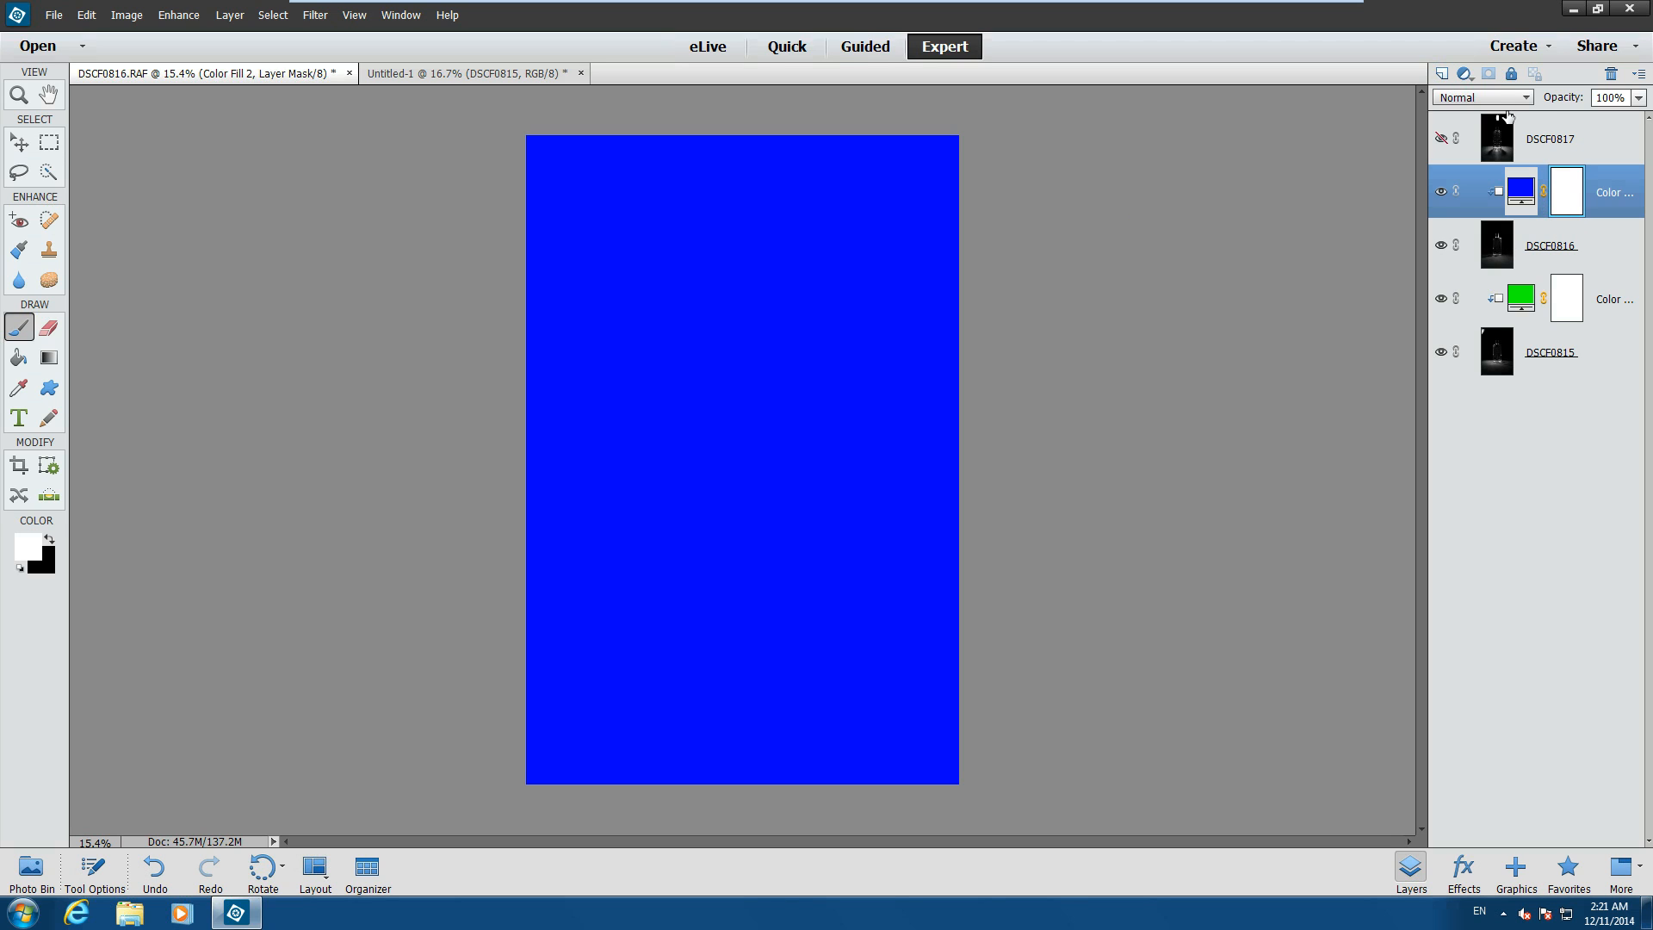
click(1499, 99)
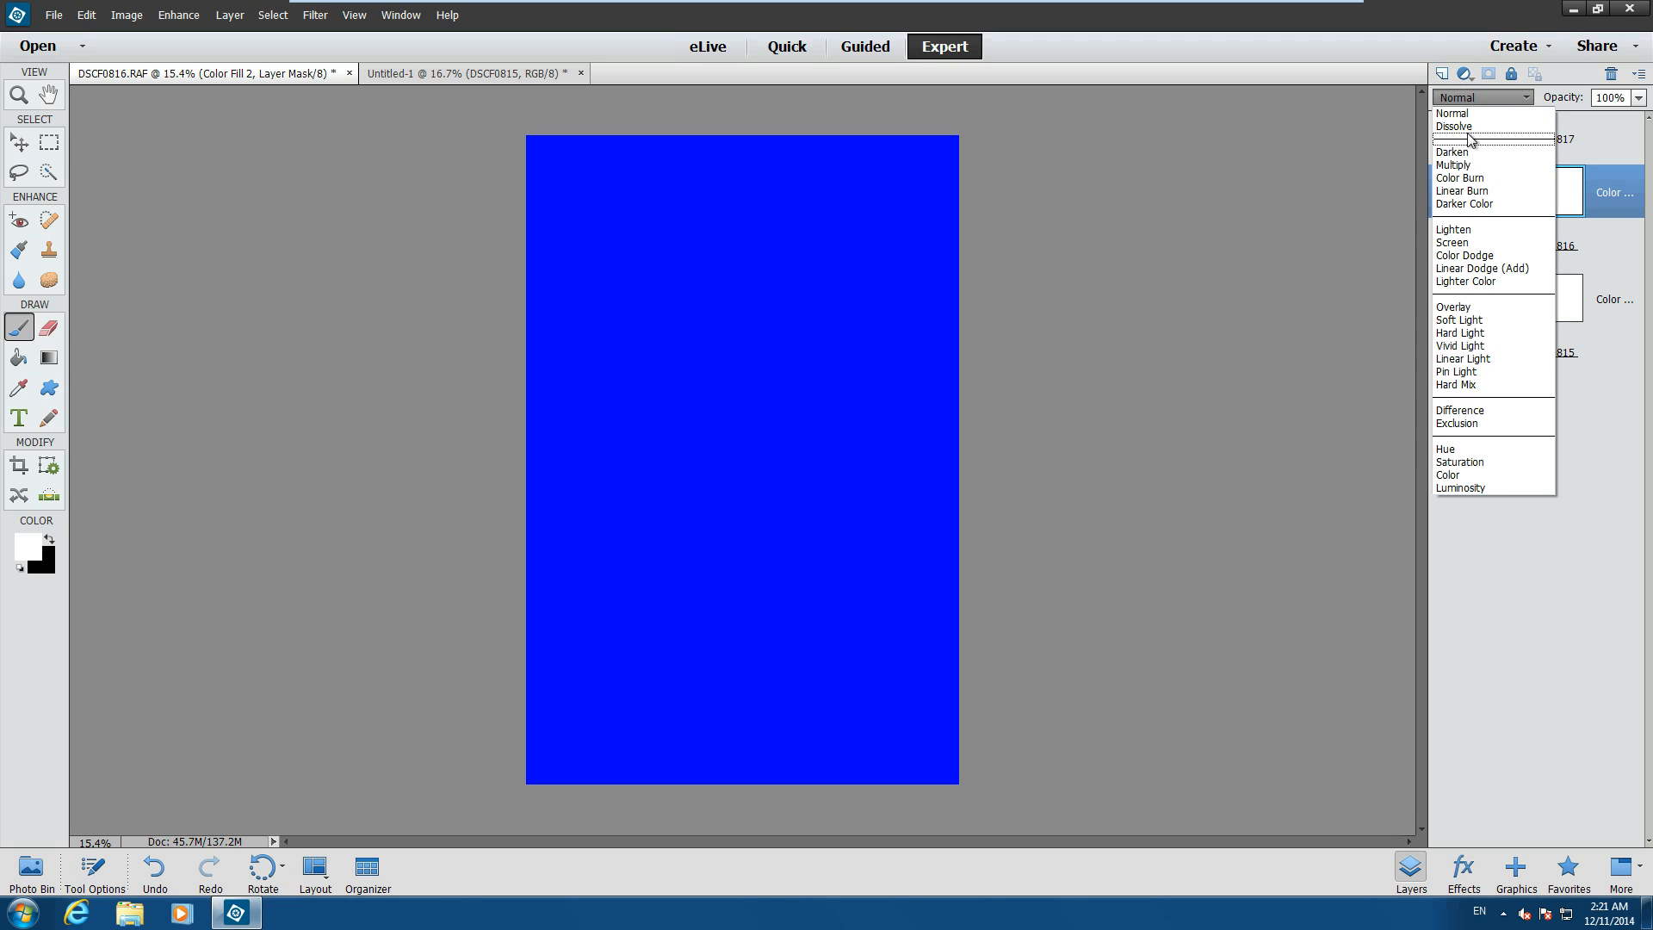
click(1463, 166)
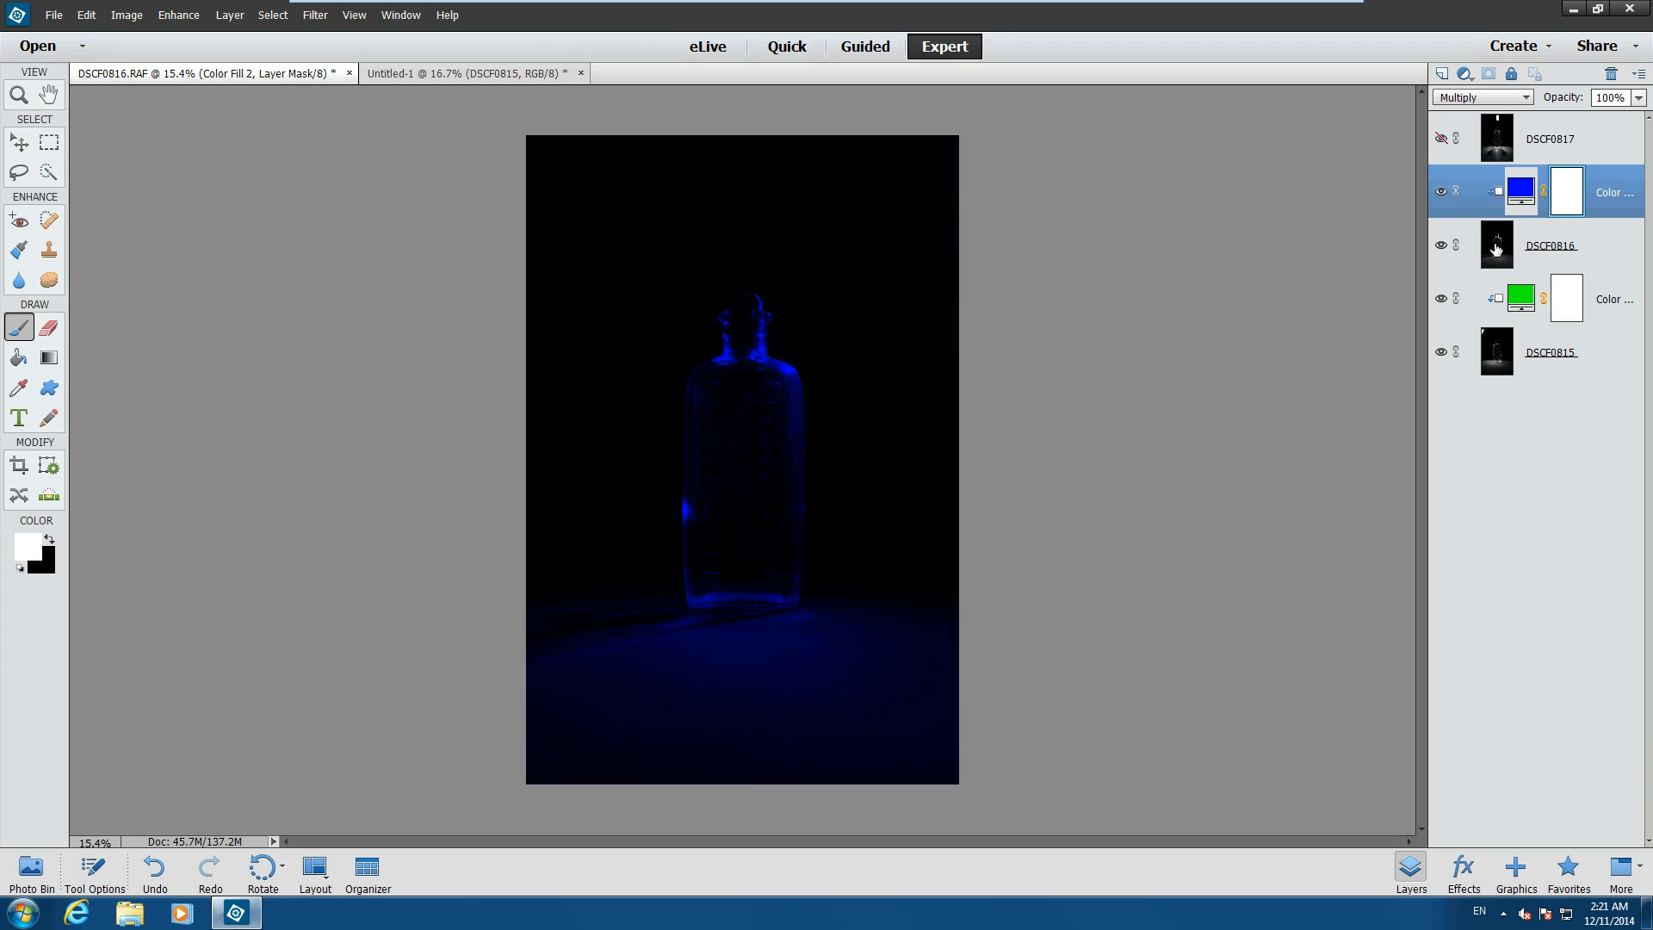
Set the DSCF0816 layer's blend mode to Lighten.
click(1562, 250)
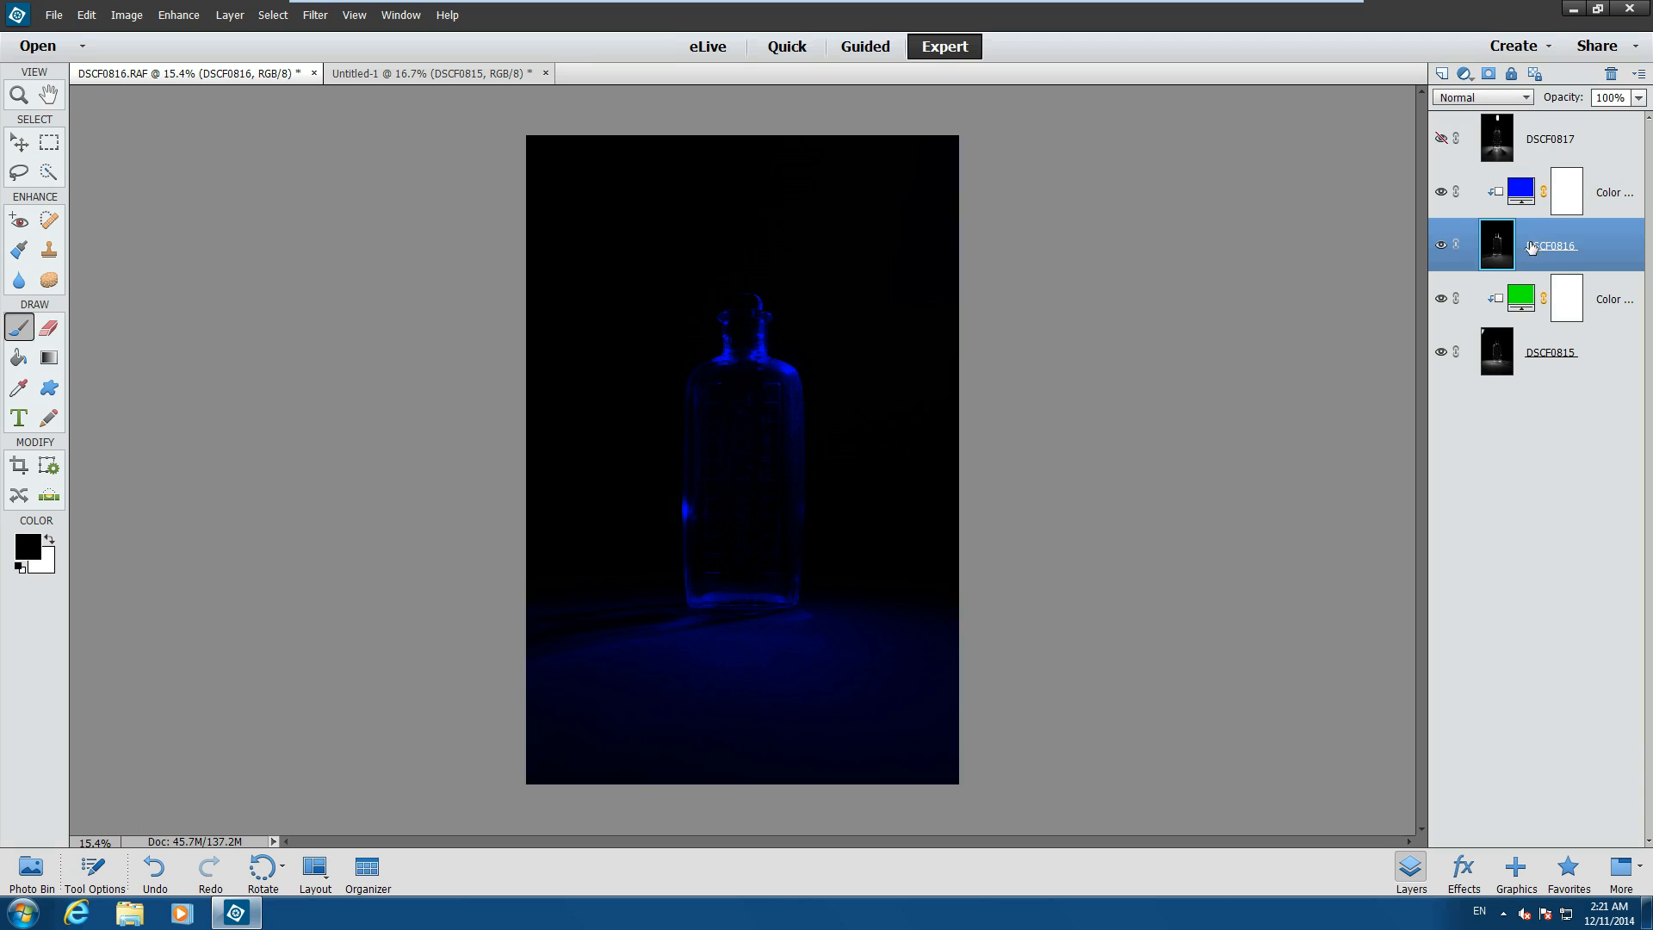
click(1499, 100)
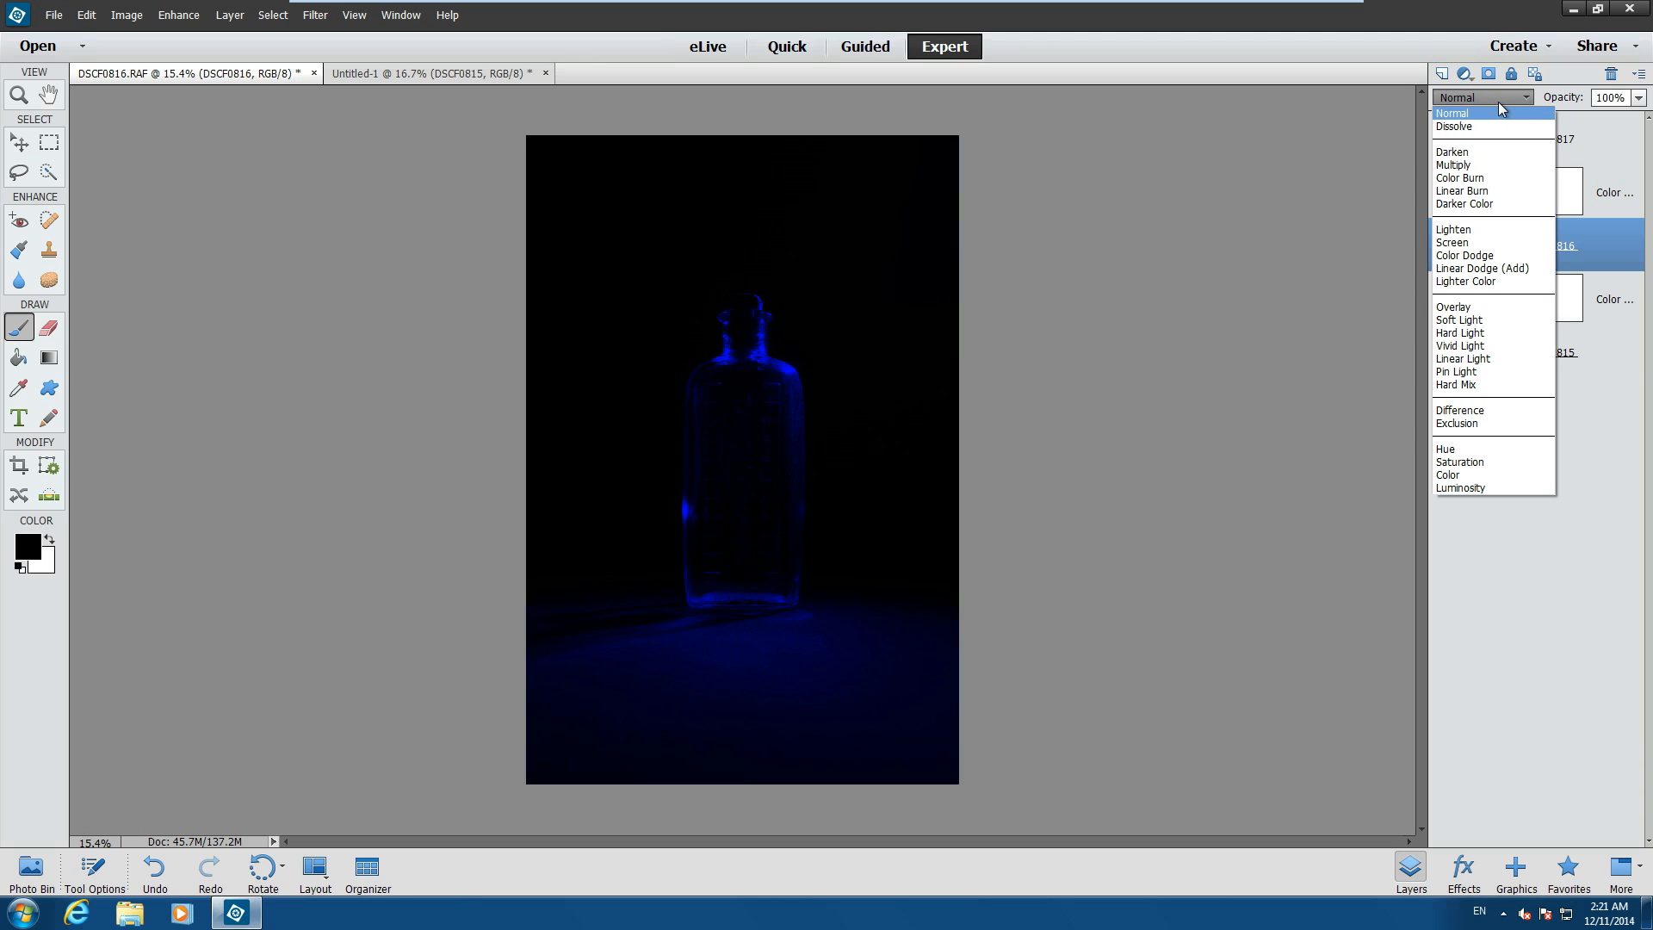
click(1470, 231)
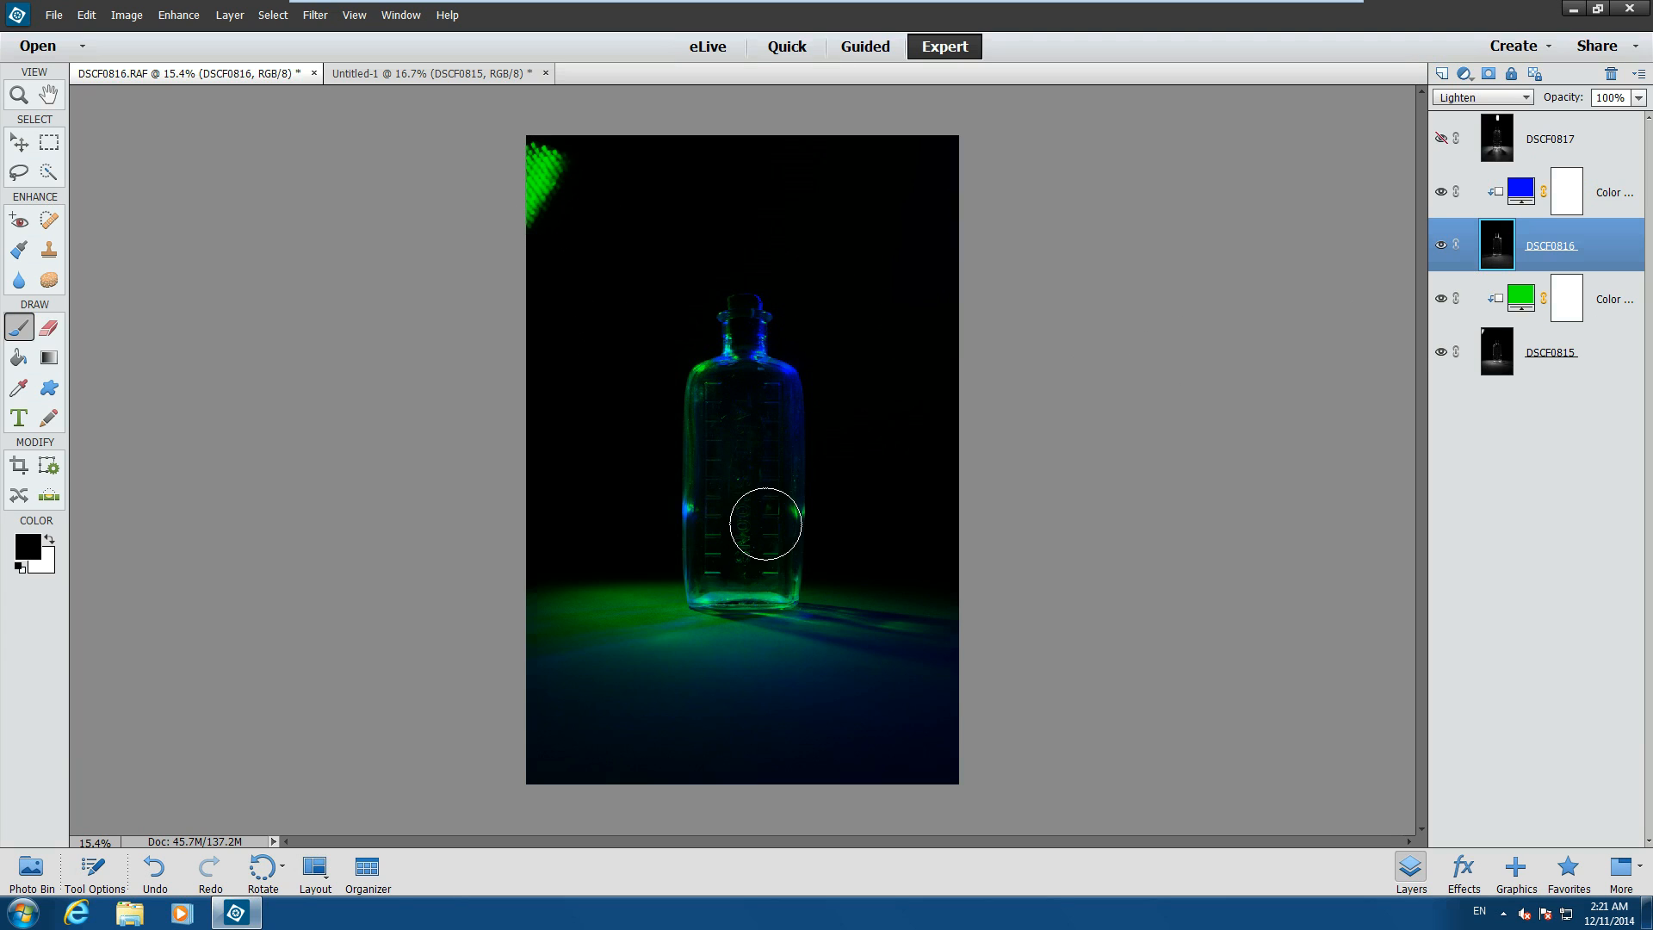
Show the DSCF0817 layer and add a pure red Solid Color fill layer (R 255, G 0, B 0) directly above it.
click(1578, 152)
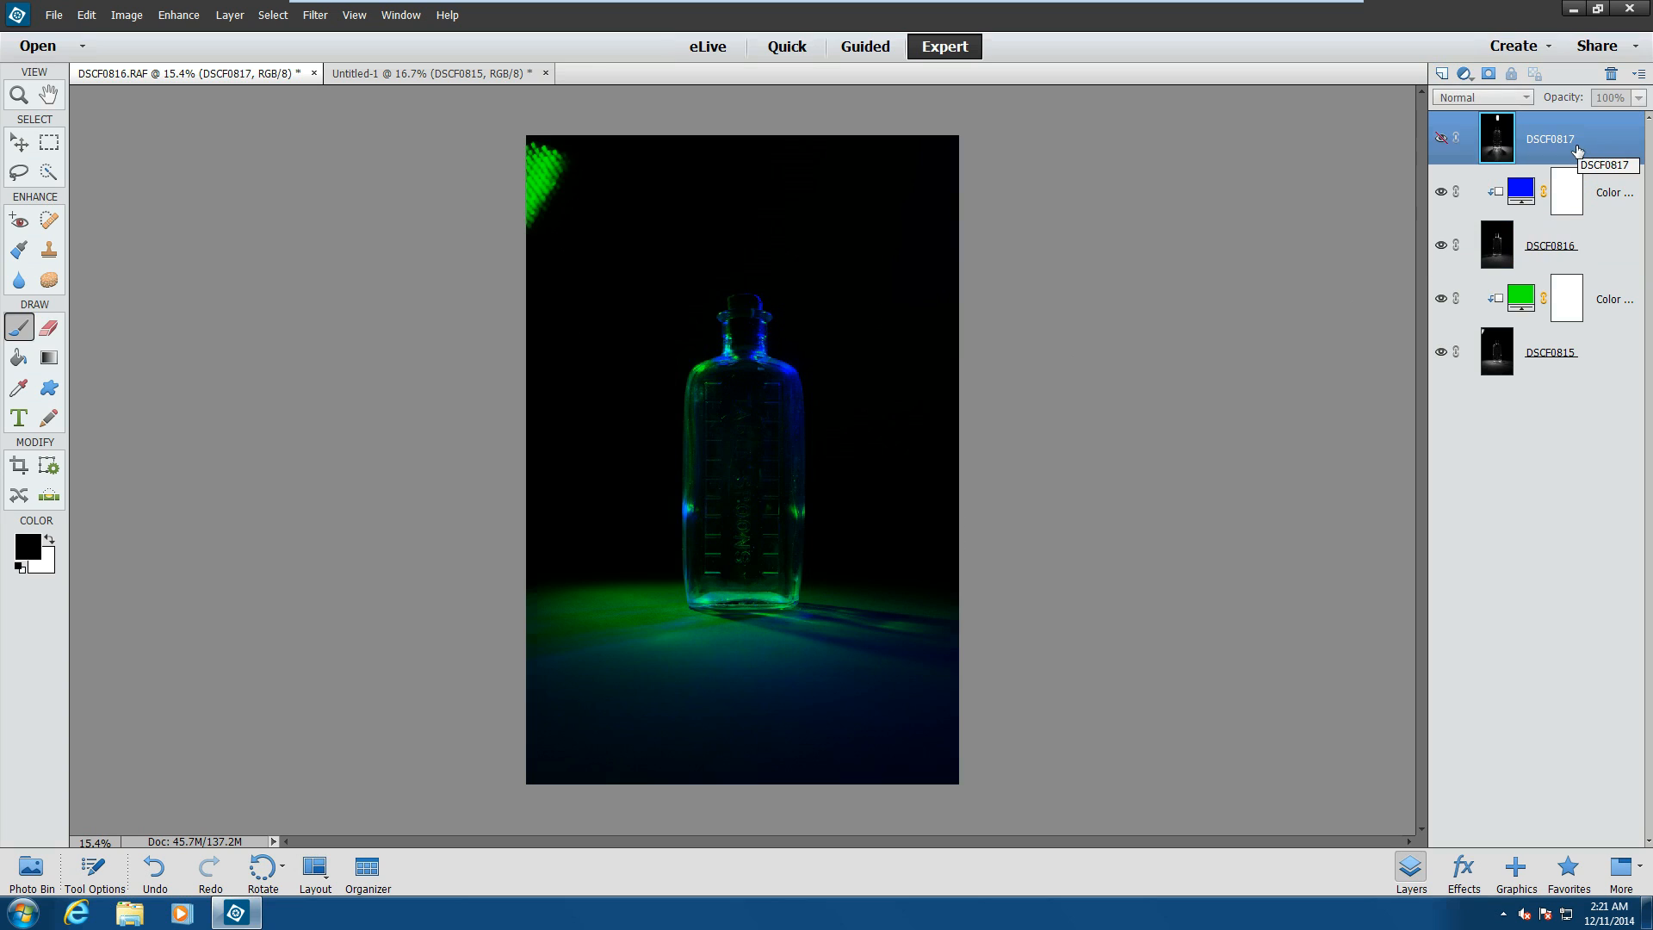
click(1440, 141)
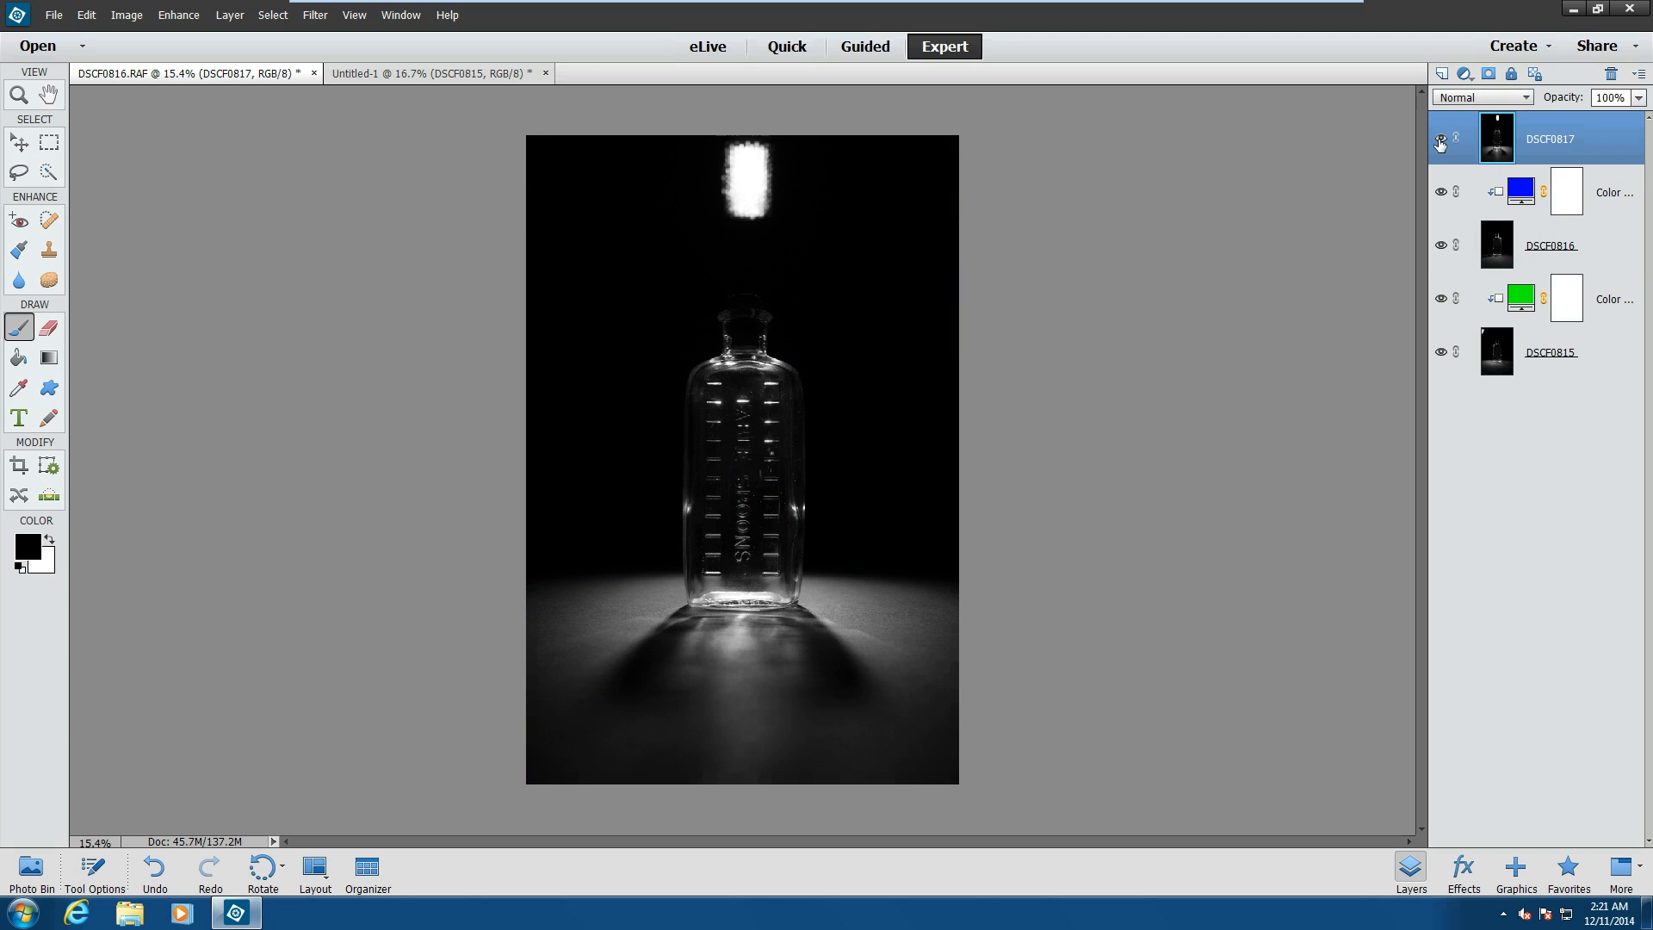
click(1464, 76)
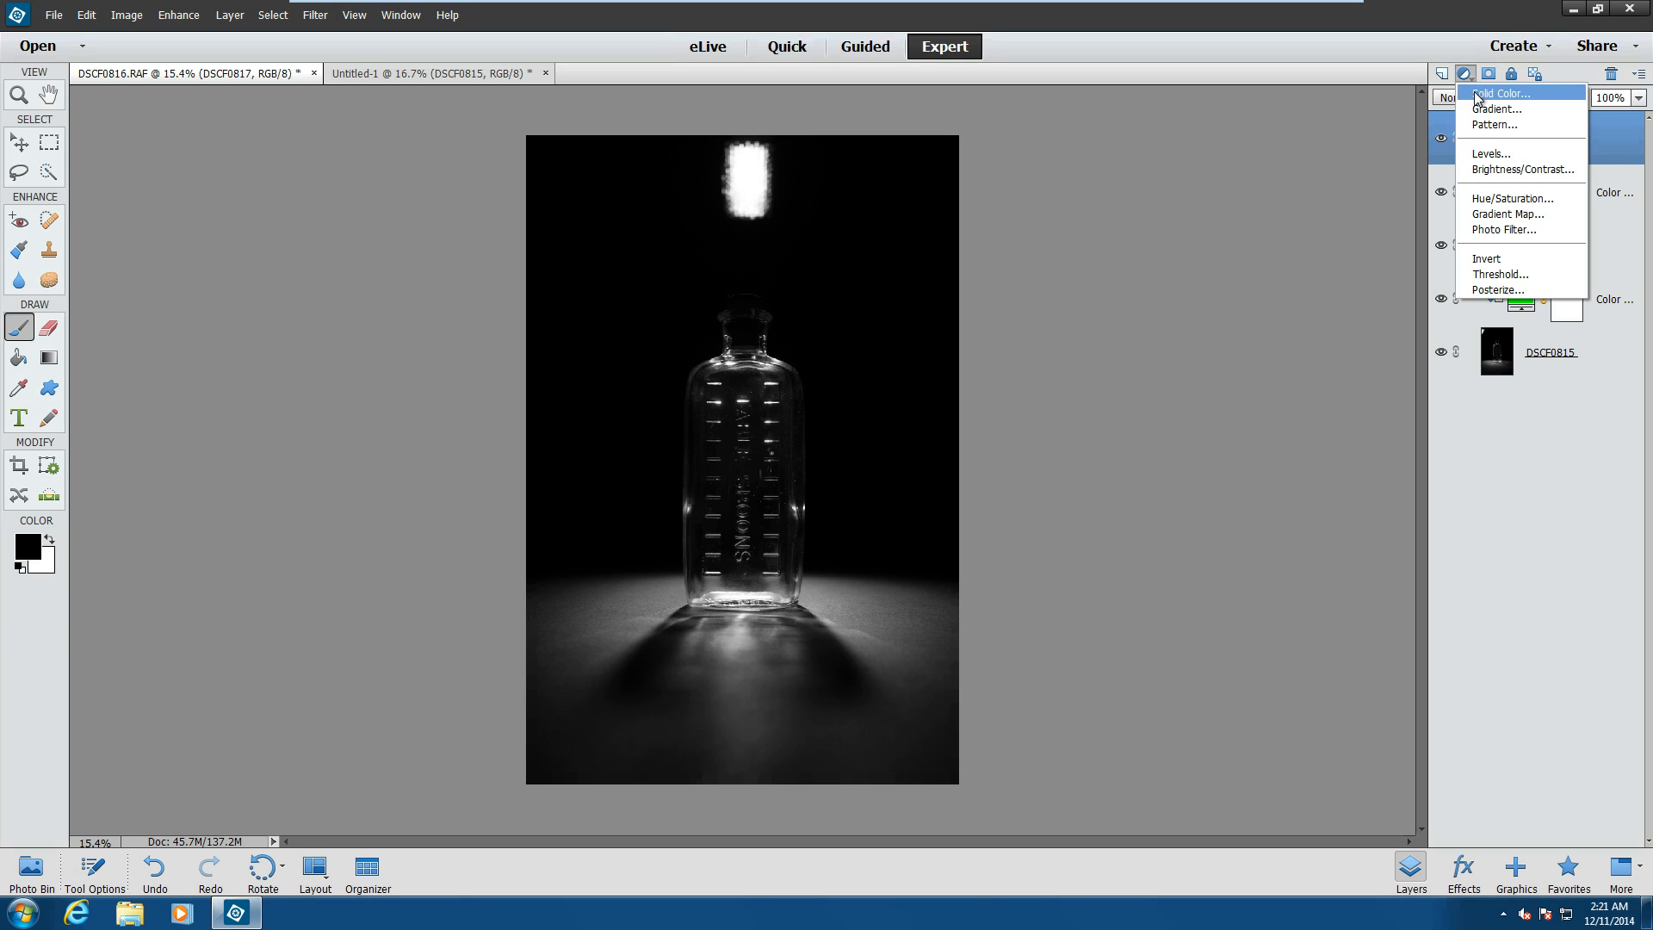
click(1477, 95)
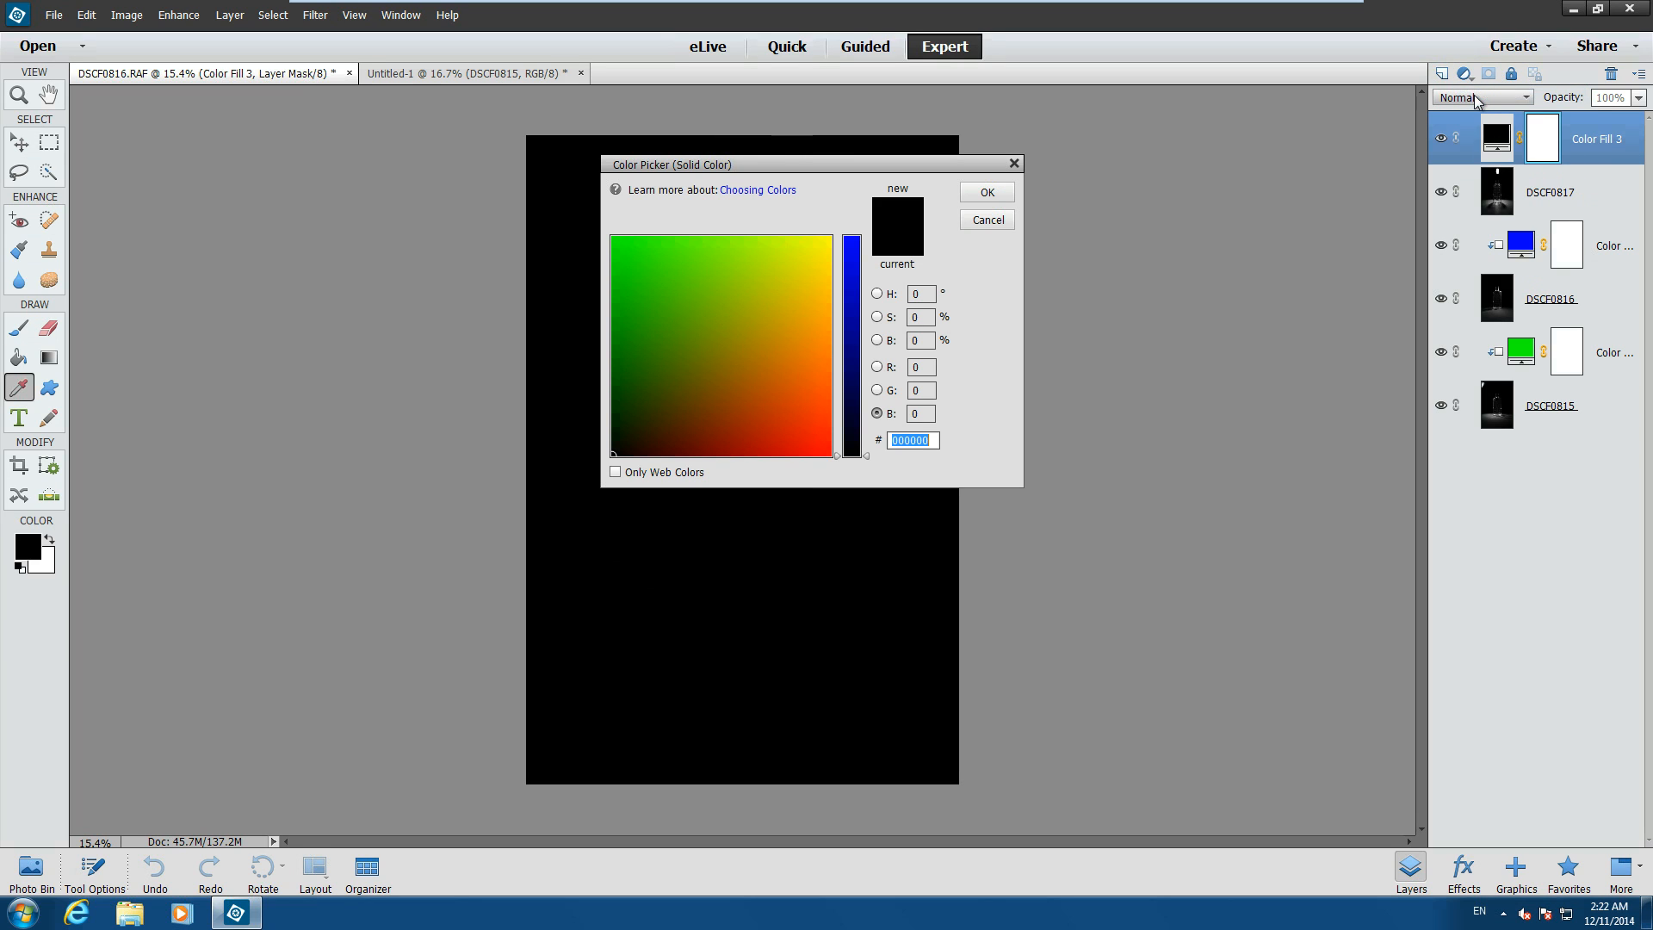
click(878, 367)
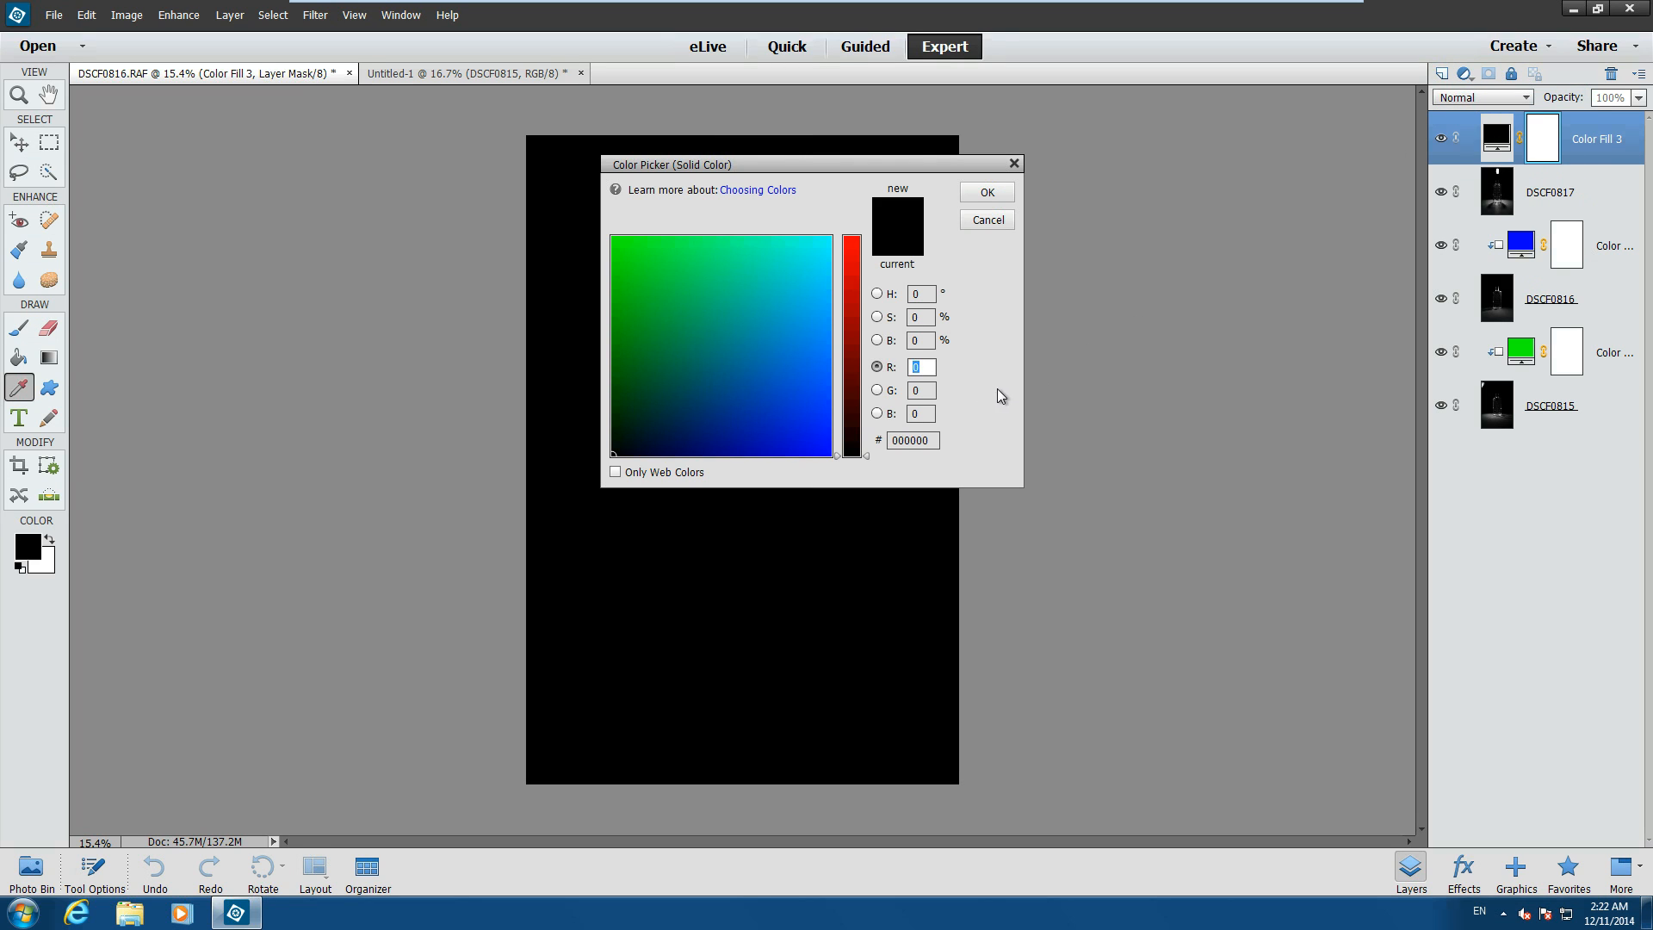
text(255)
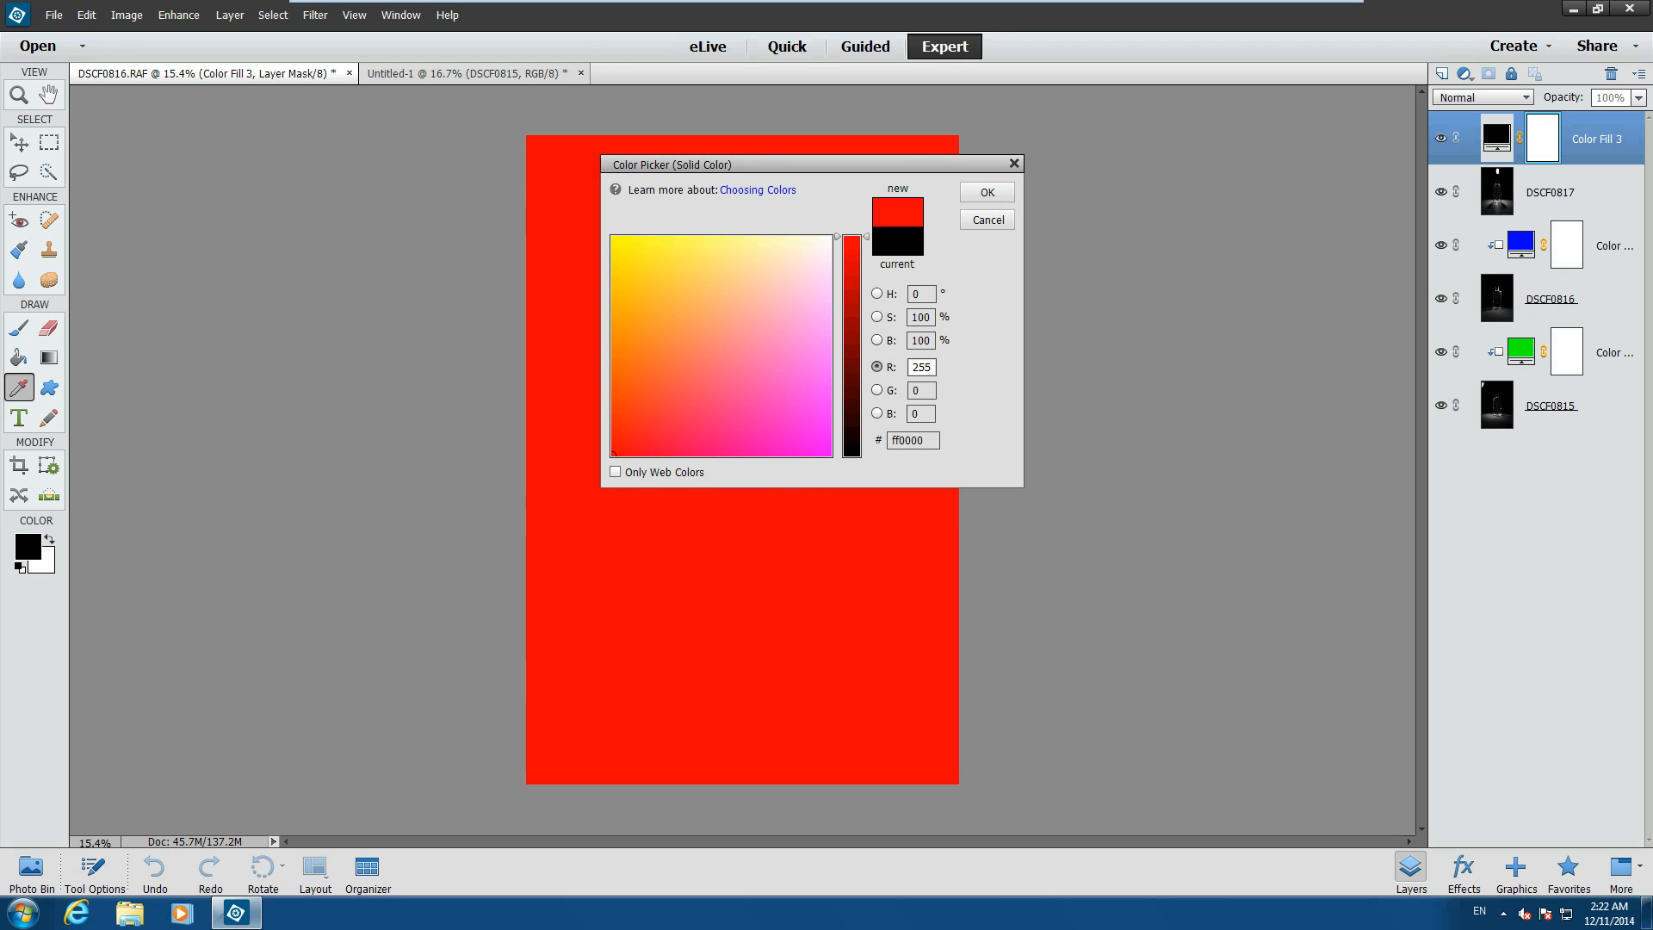
click(992, 193)
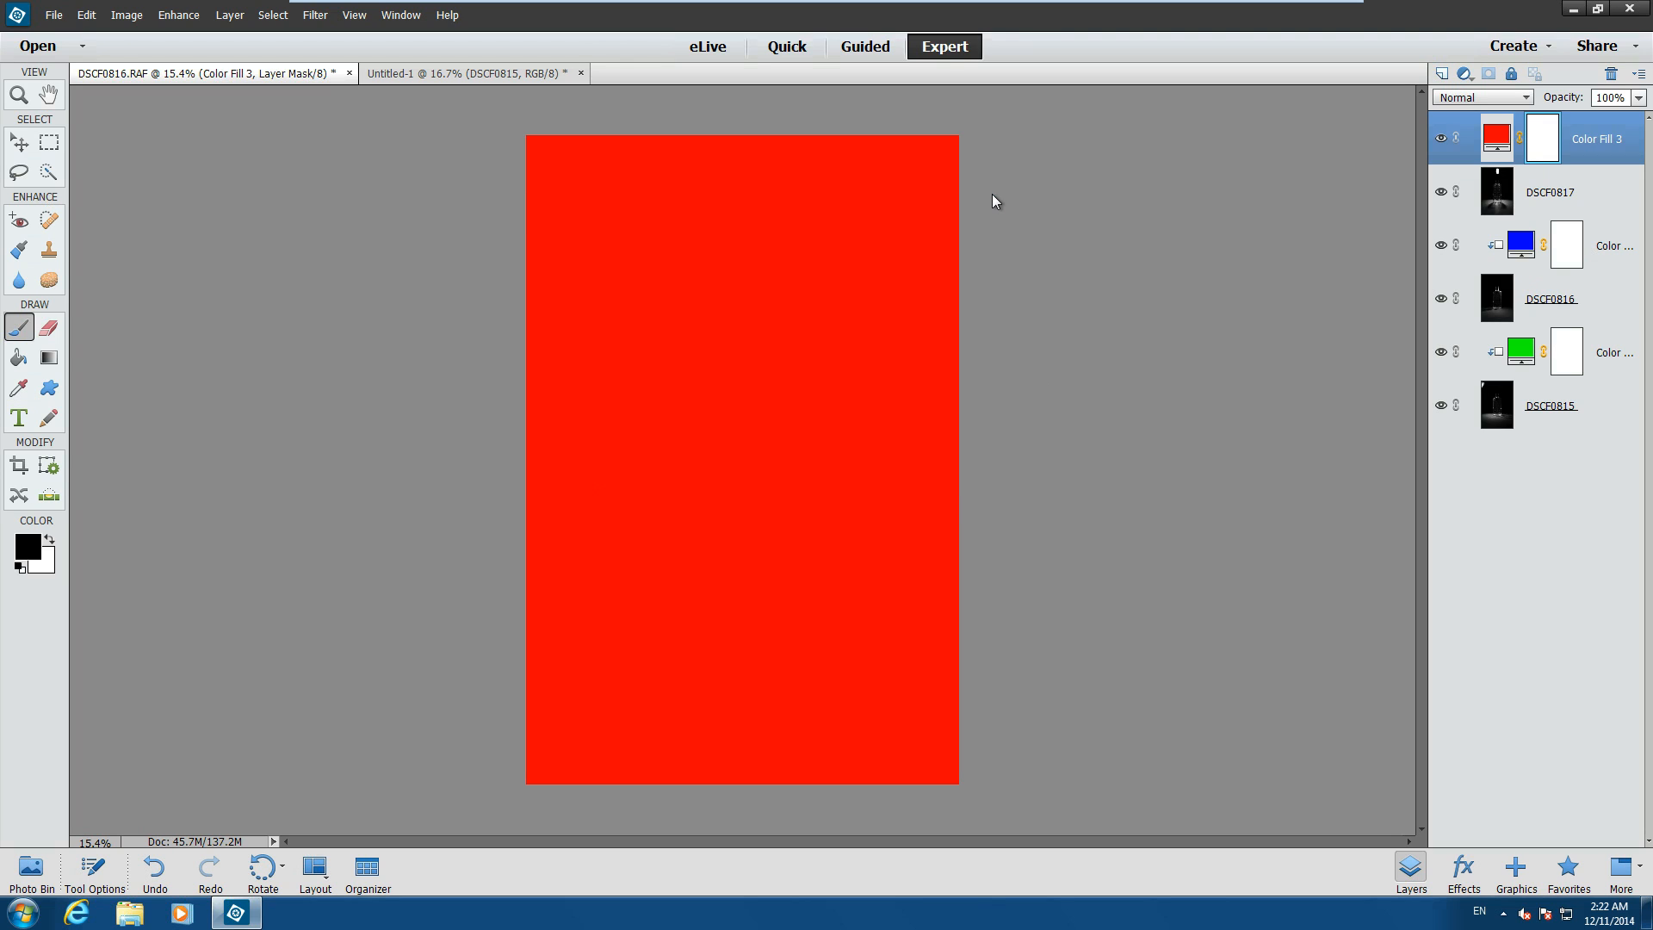
Clip the red fill layer to DSCF0817 and set its blend mode to Multiply.
key(x)
alt+click(1581, 159)
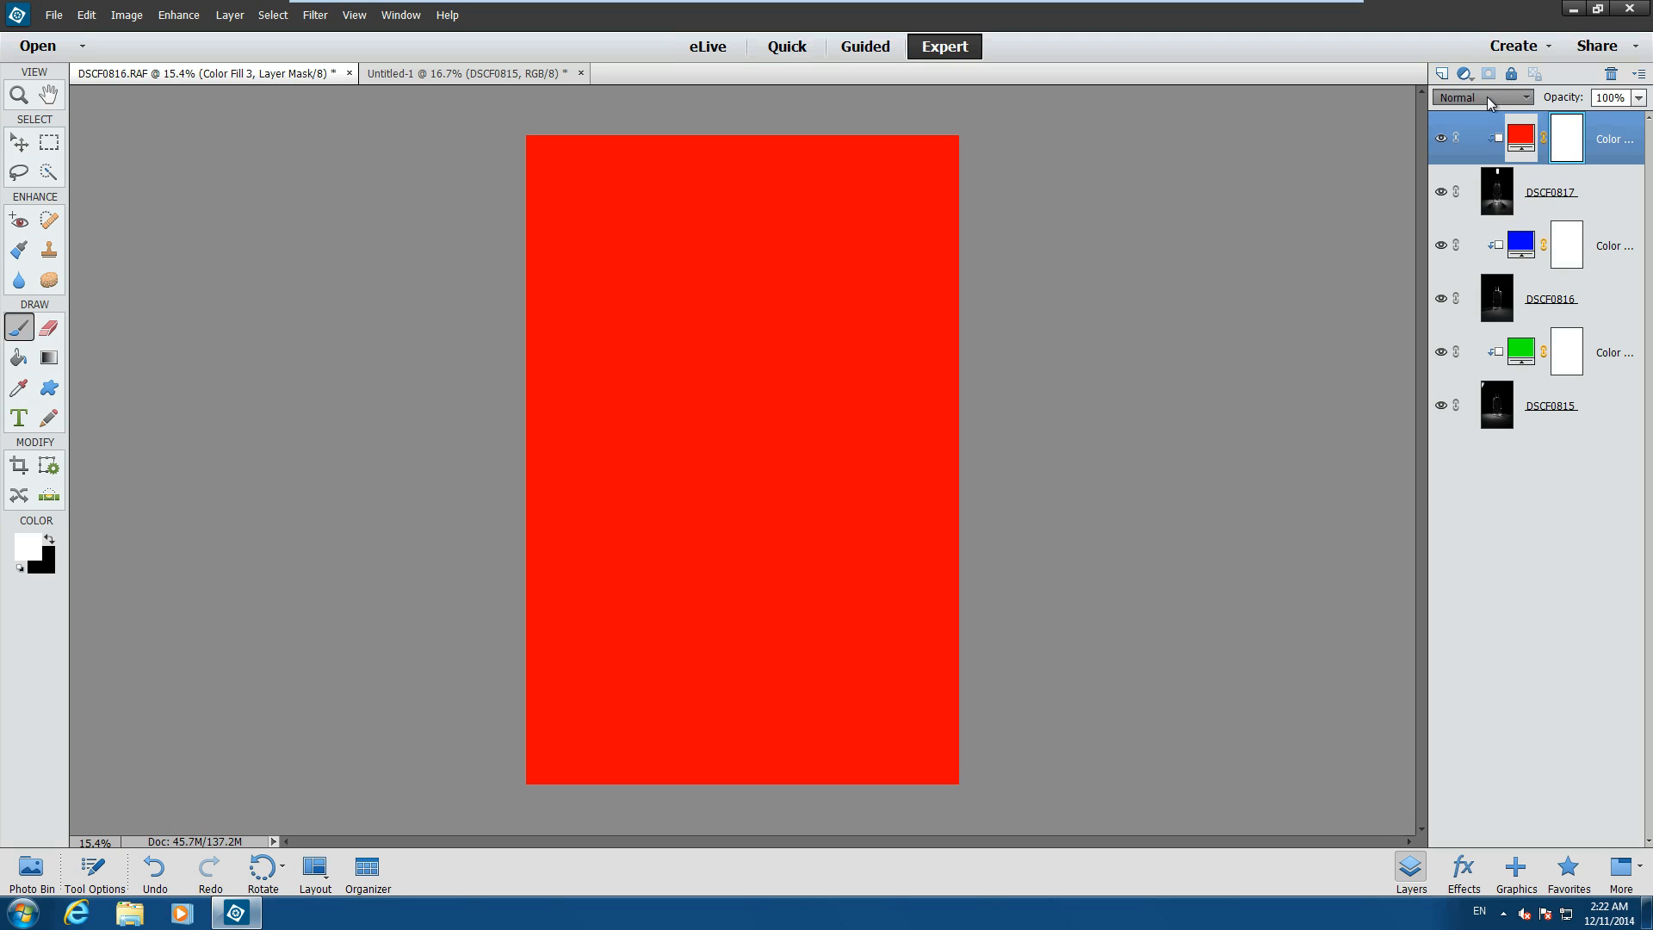
click(1488, 97)
click(1465, 167)
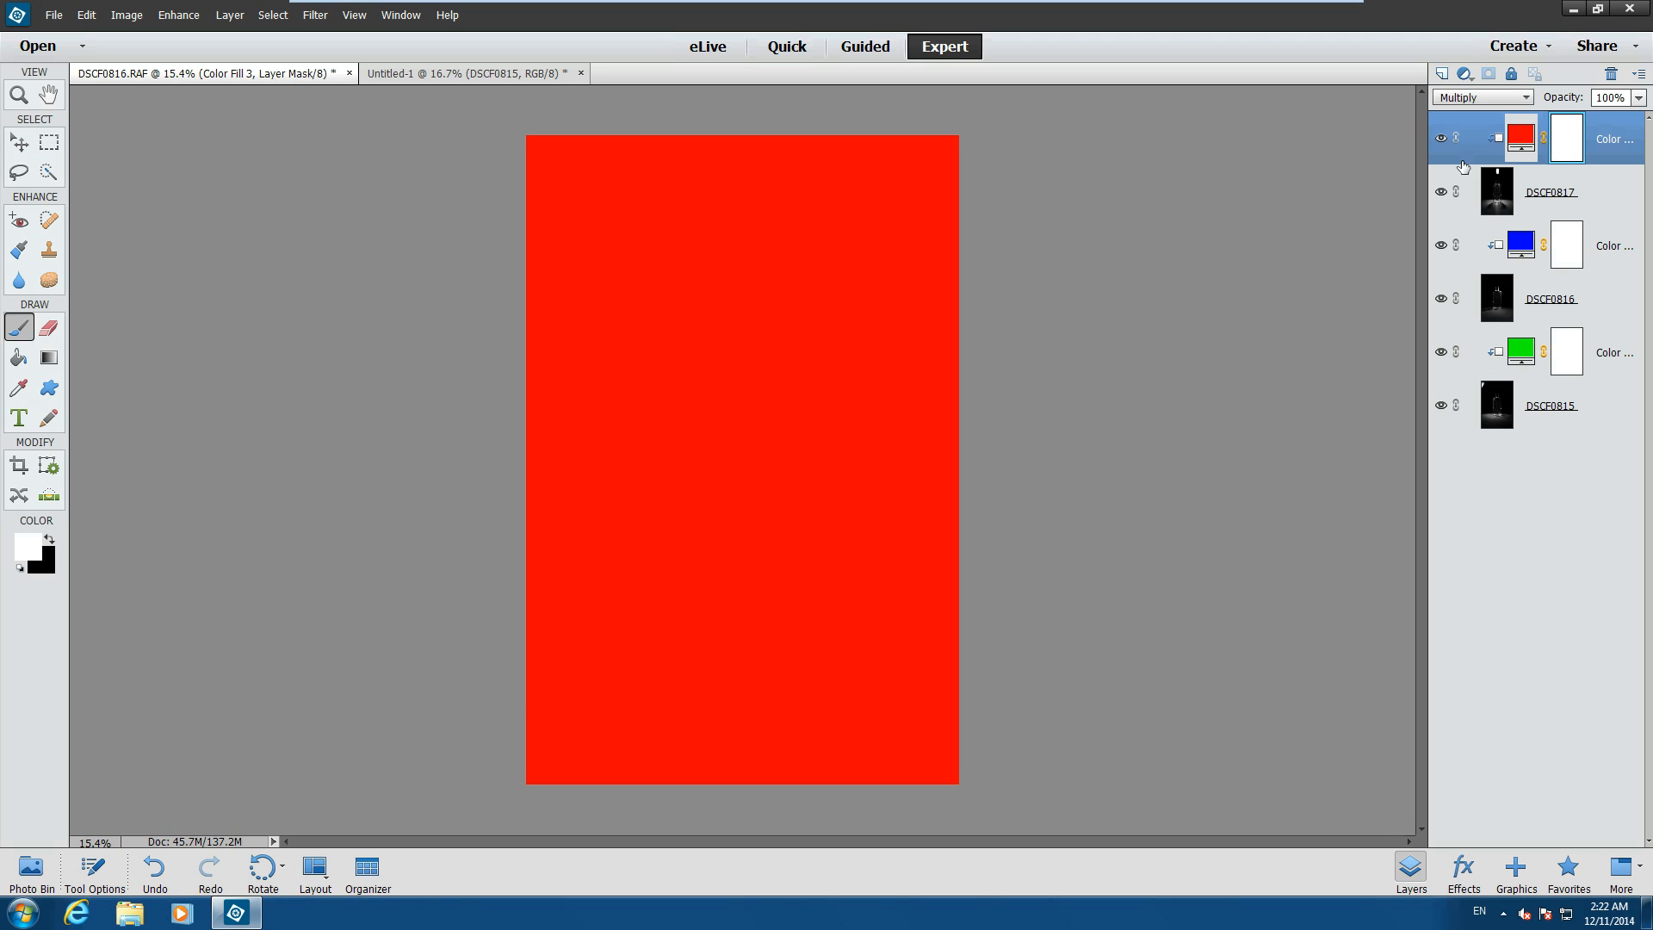
Set the DSCF0817 layer's blend mode to Lighten.
click(1610, 200)
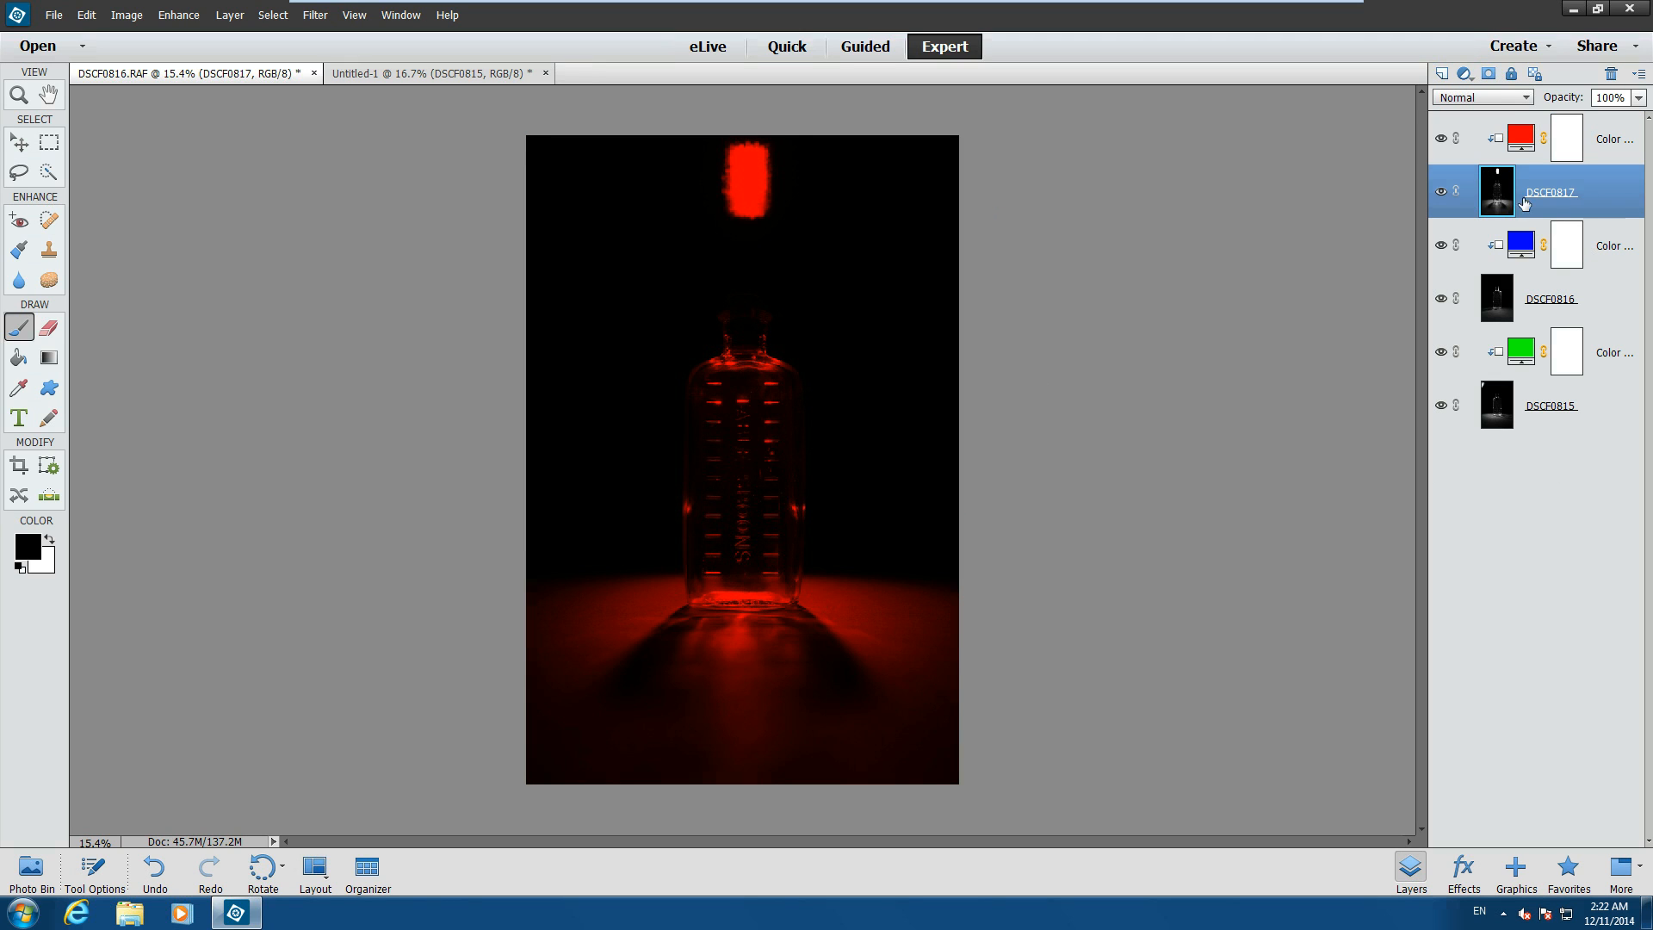
click(1505, 95)
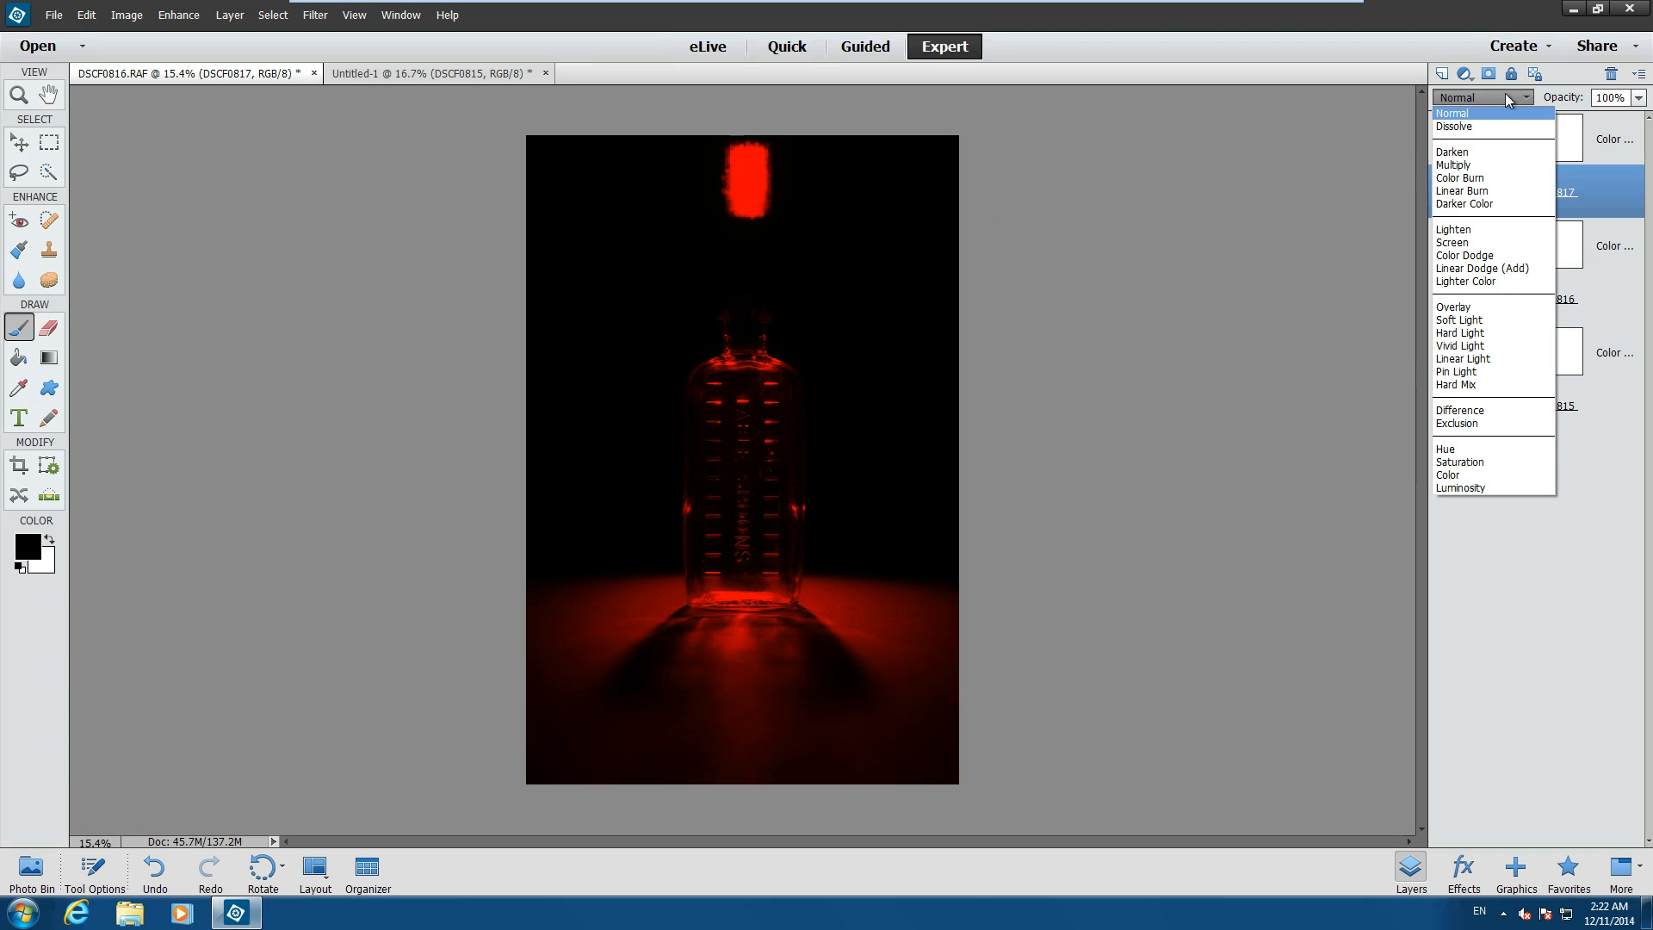
click(1475, 230)
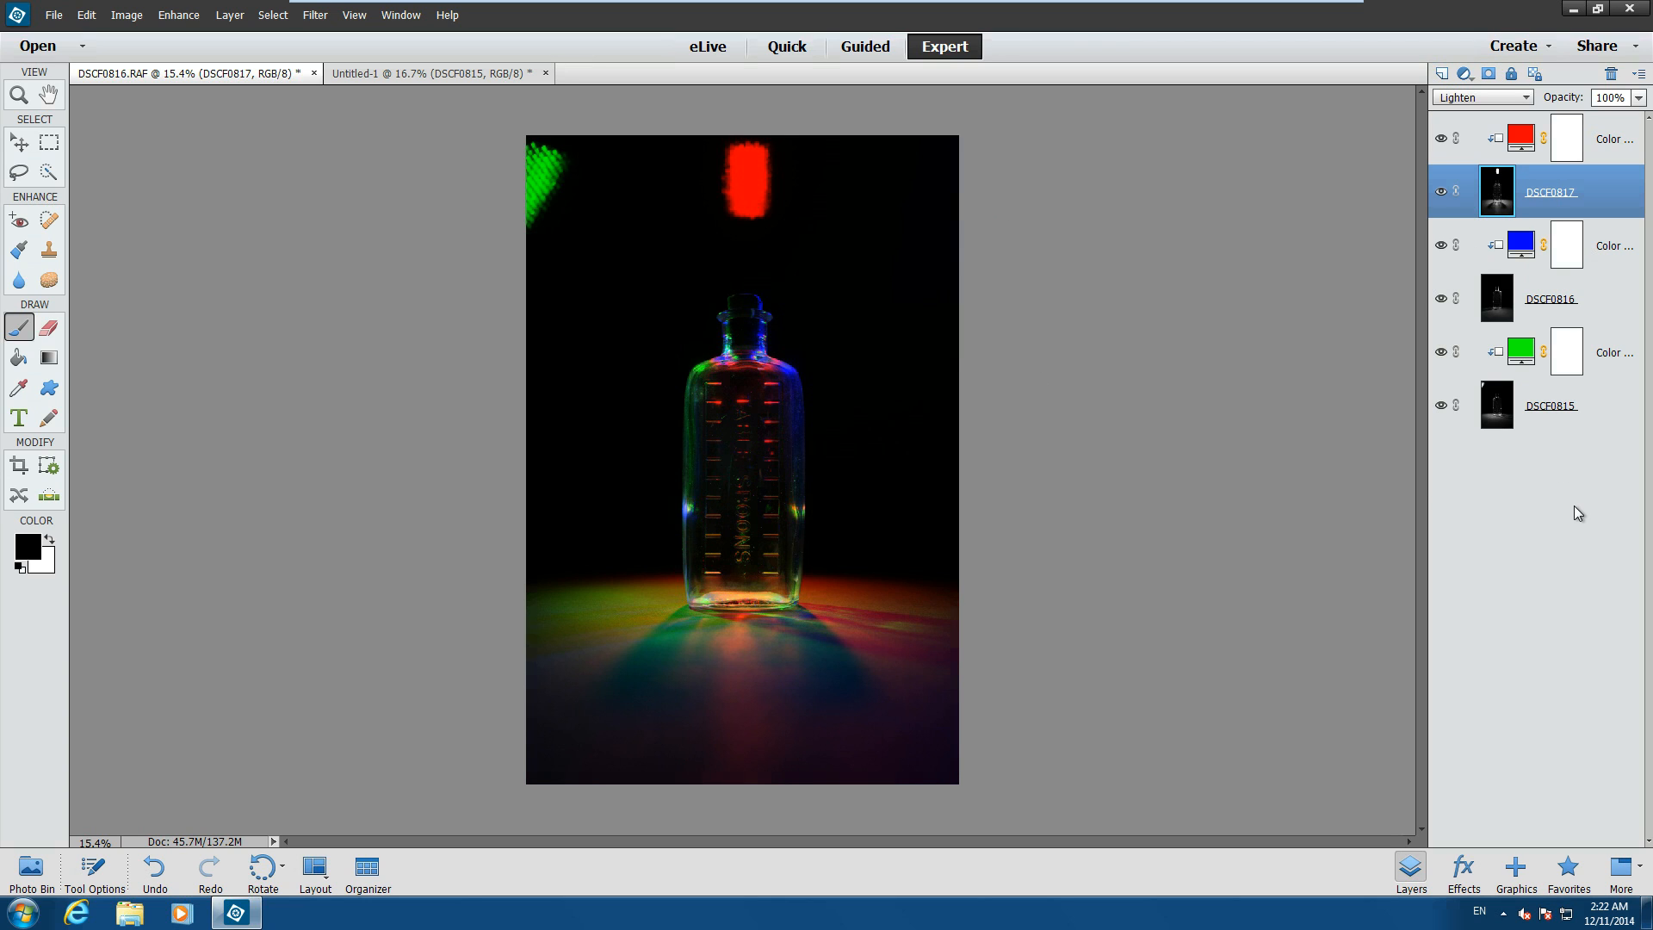
Delete the layer masks from the red, blue and green color fill layers.
click(1568, 148)
right_click(1571, 153)
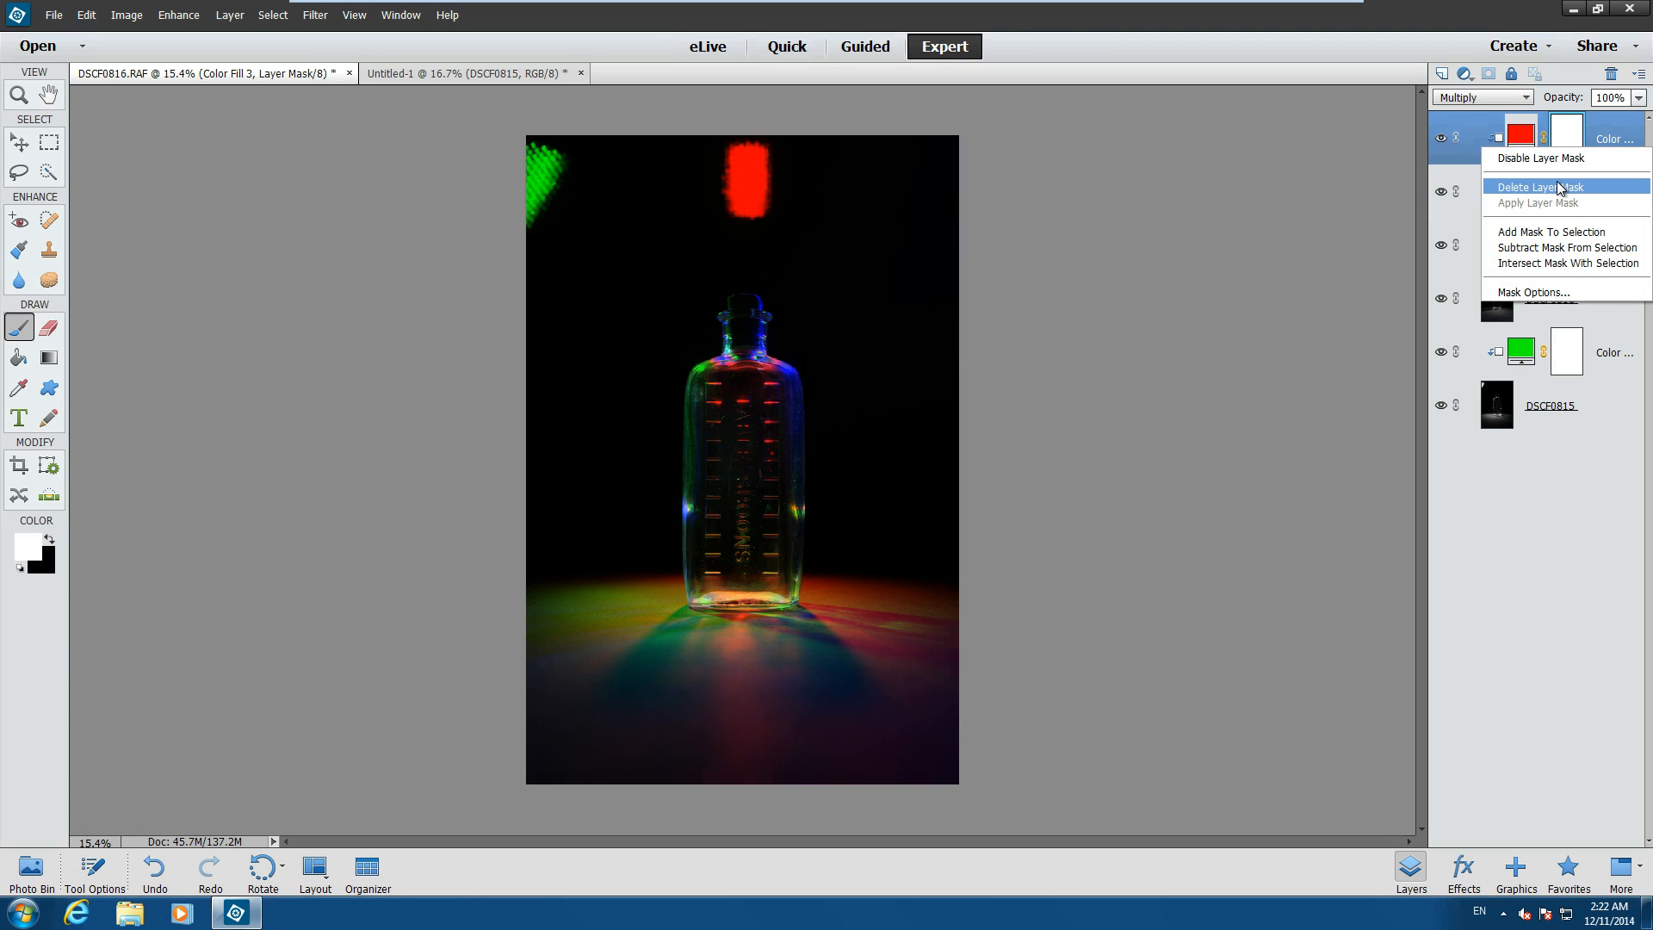
click(1566, 185)
click(1567, 257)
right_click(1568, 260)
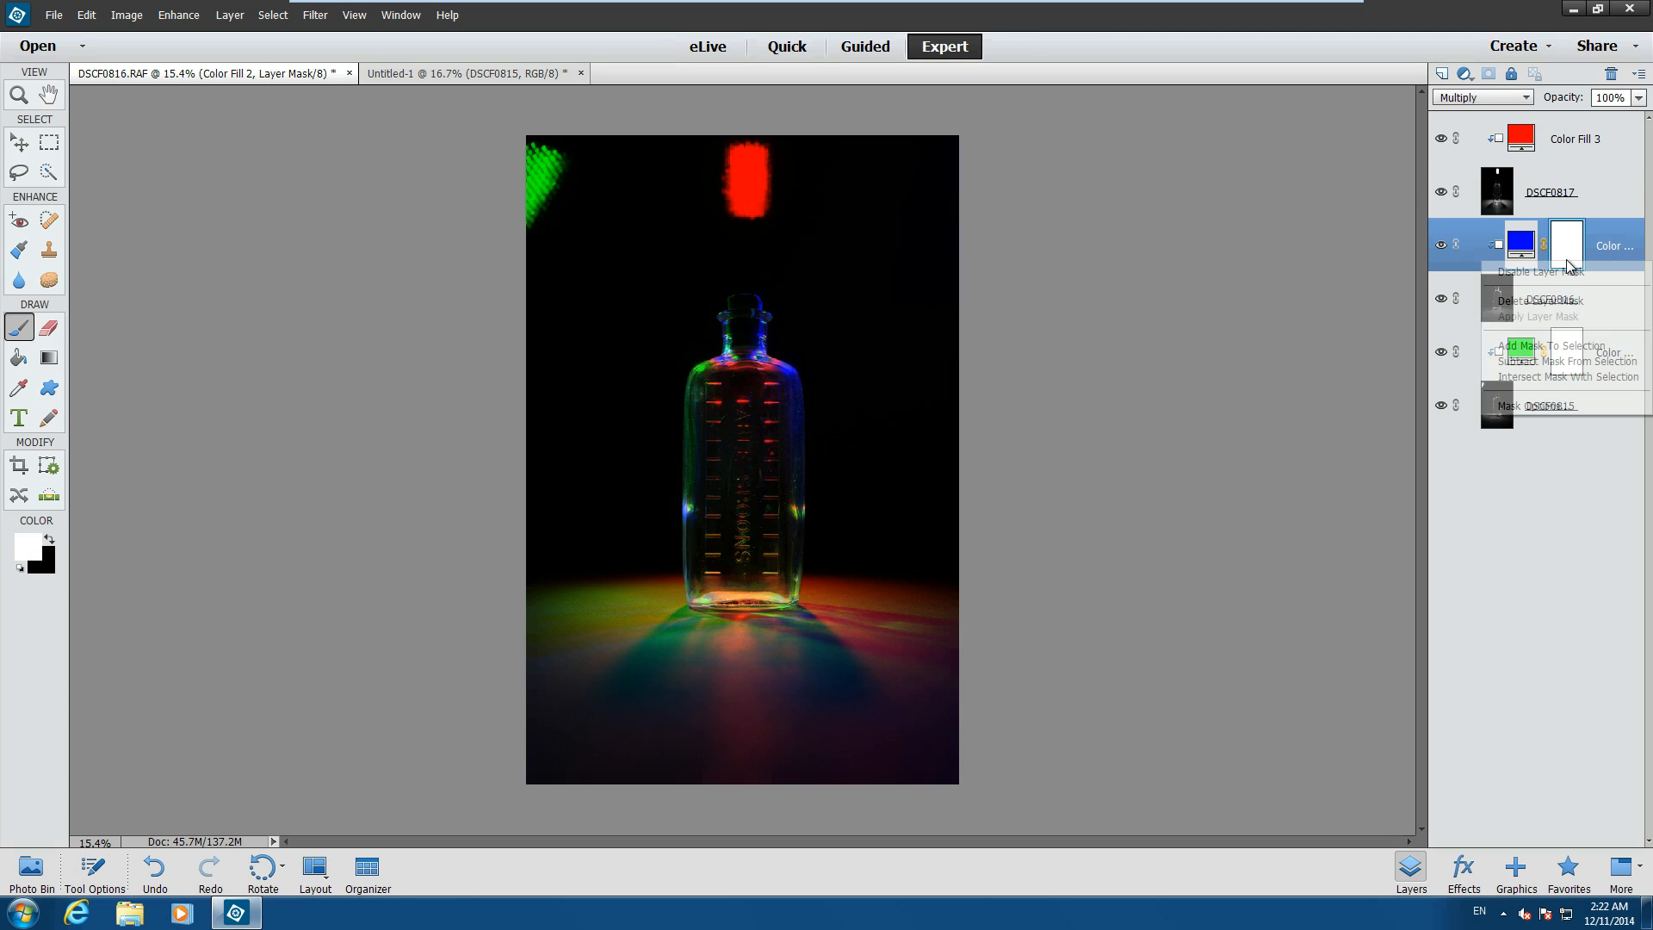
click(1563, 303)
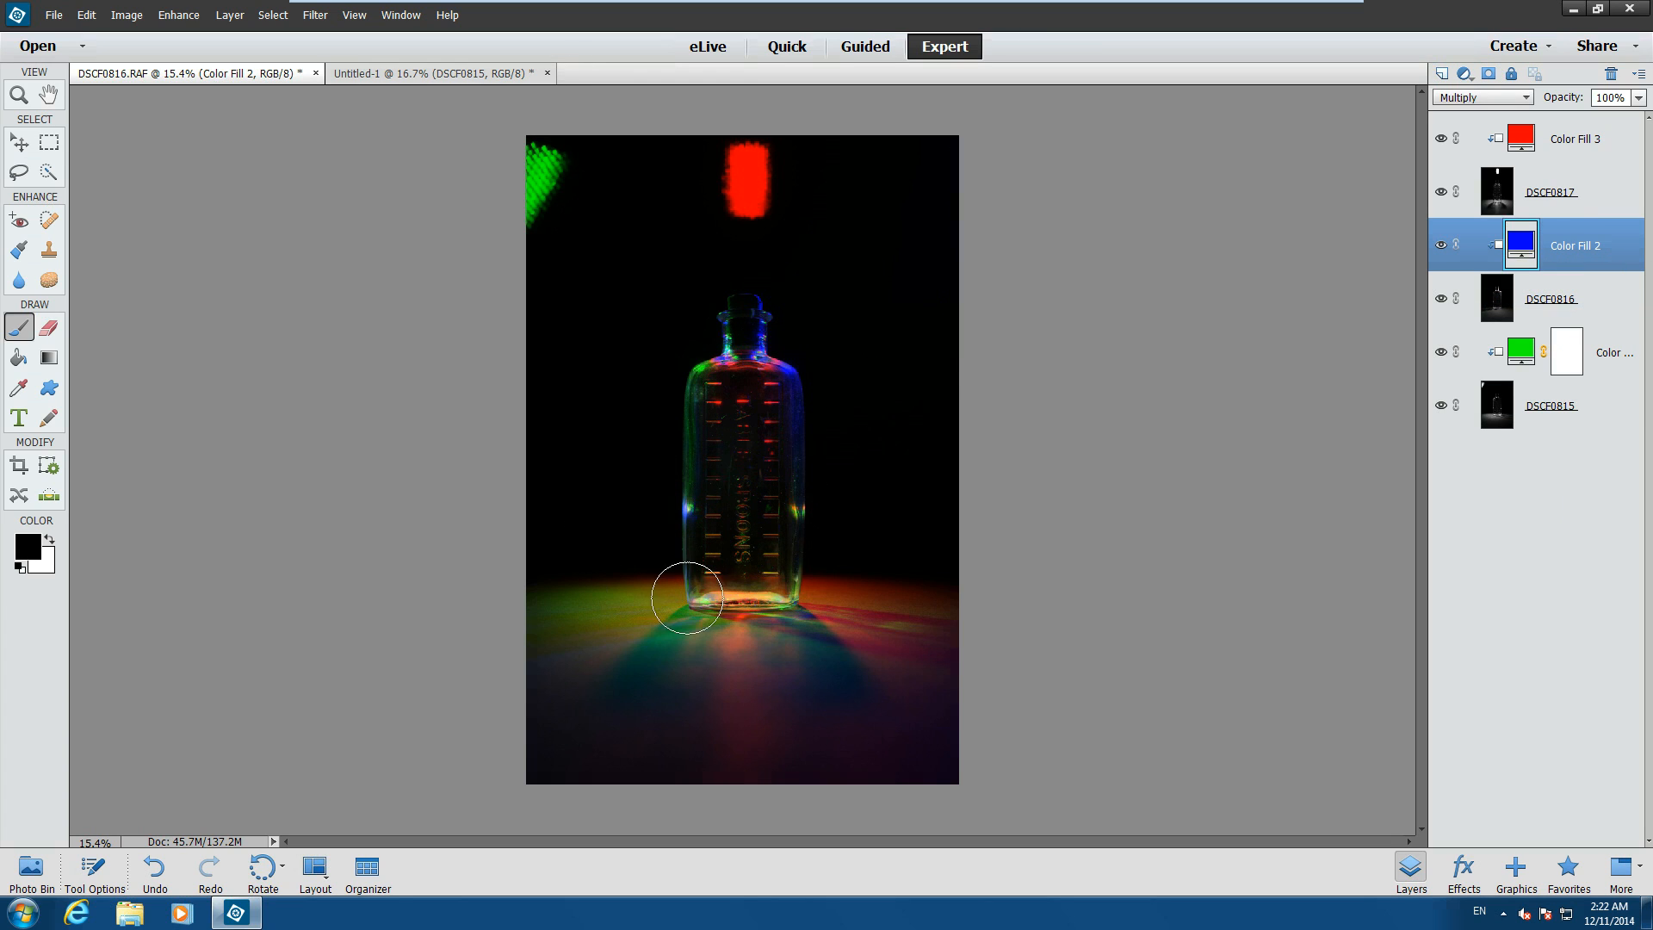
click(1563, 355)
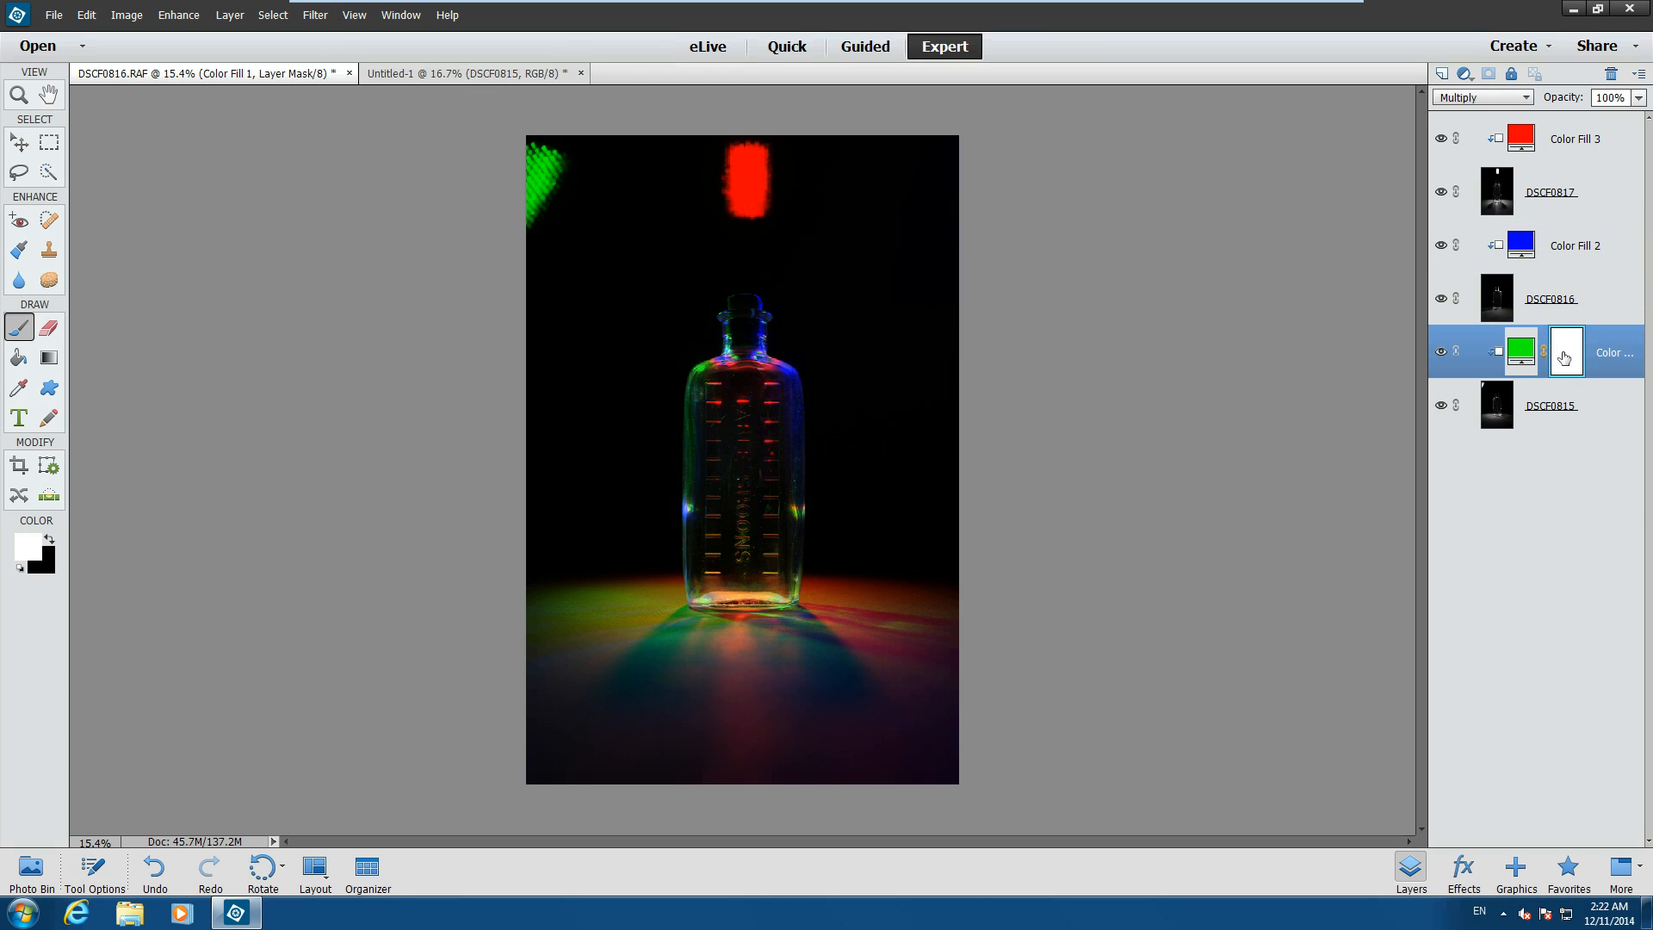
right_click(1562, 355)
click(1531, 396)
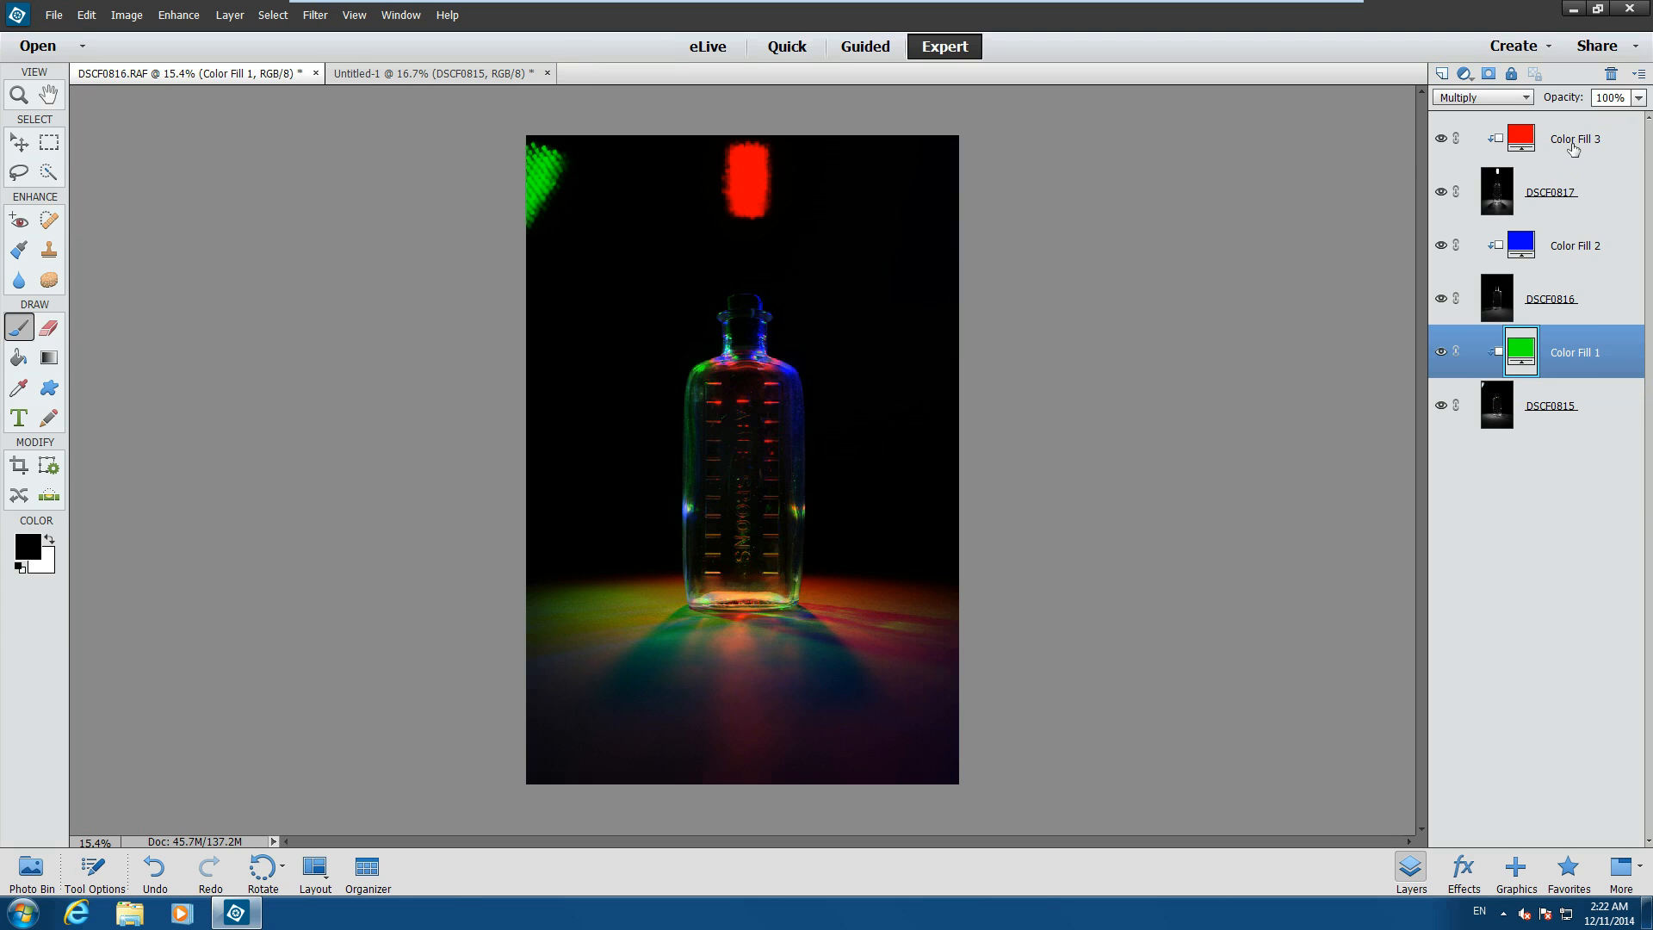
Add a new empty layer above the red fill and paint black over the red and green light spots above the bottle.
click(1574, 148)
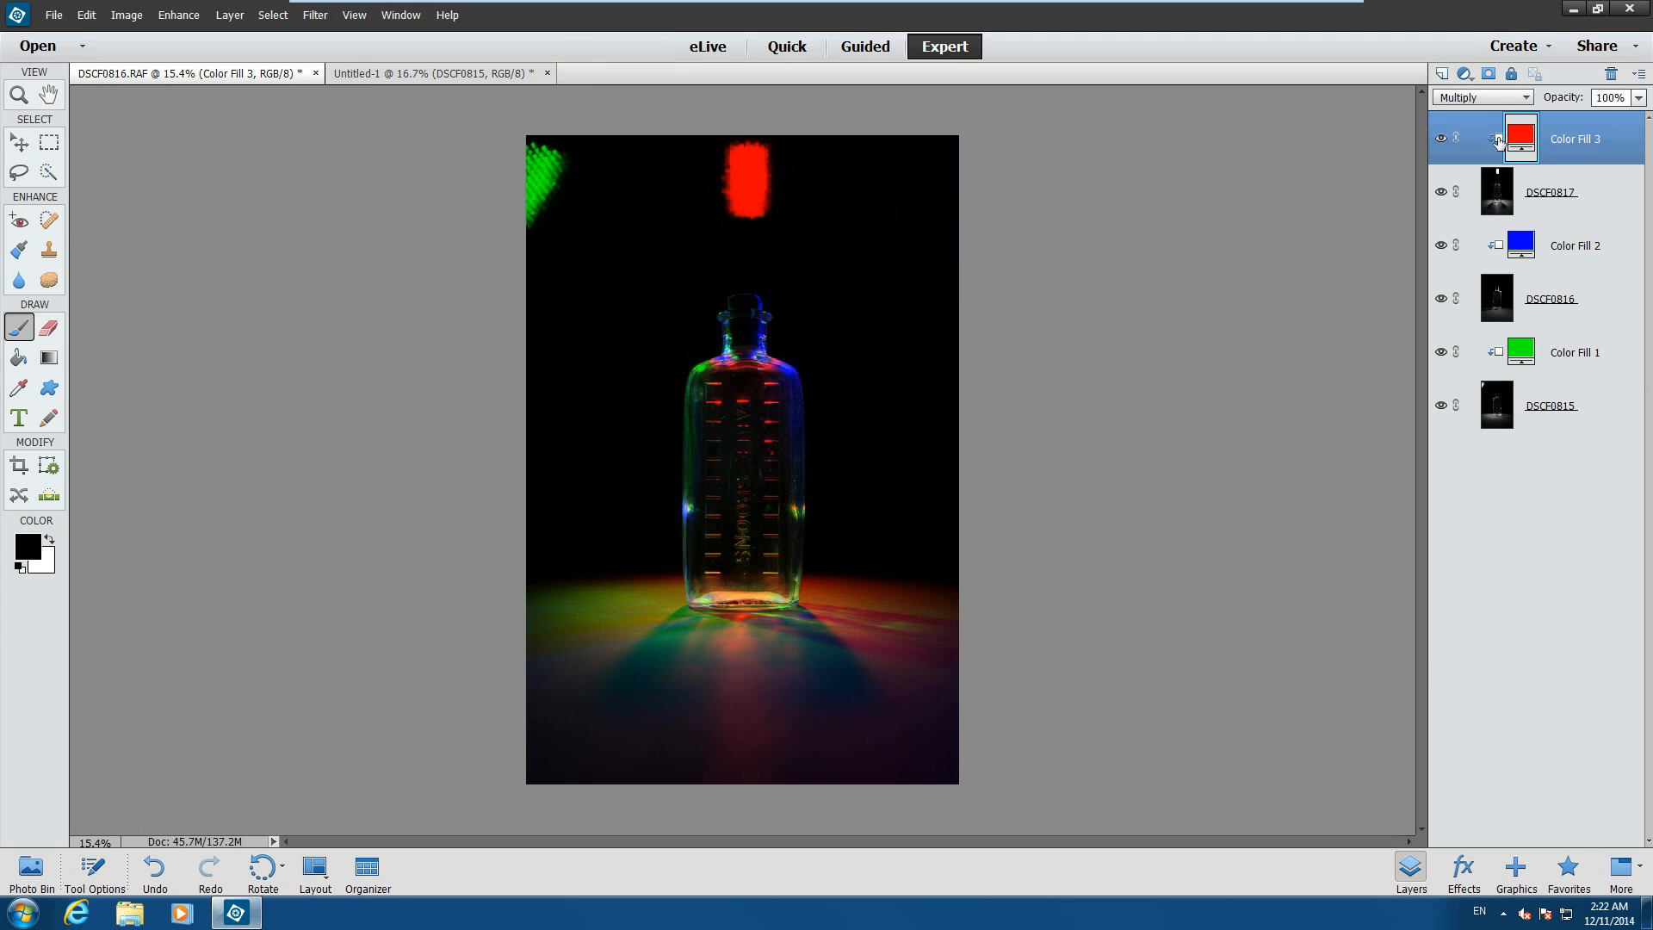
click(1442, 75)
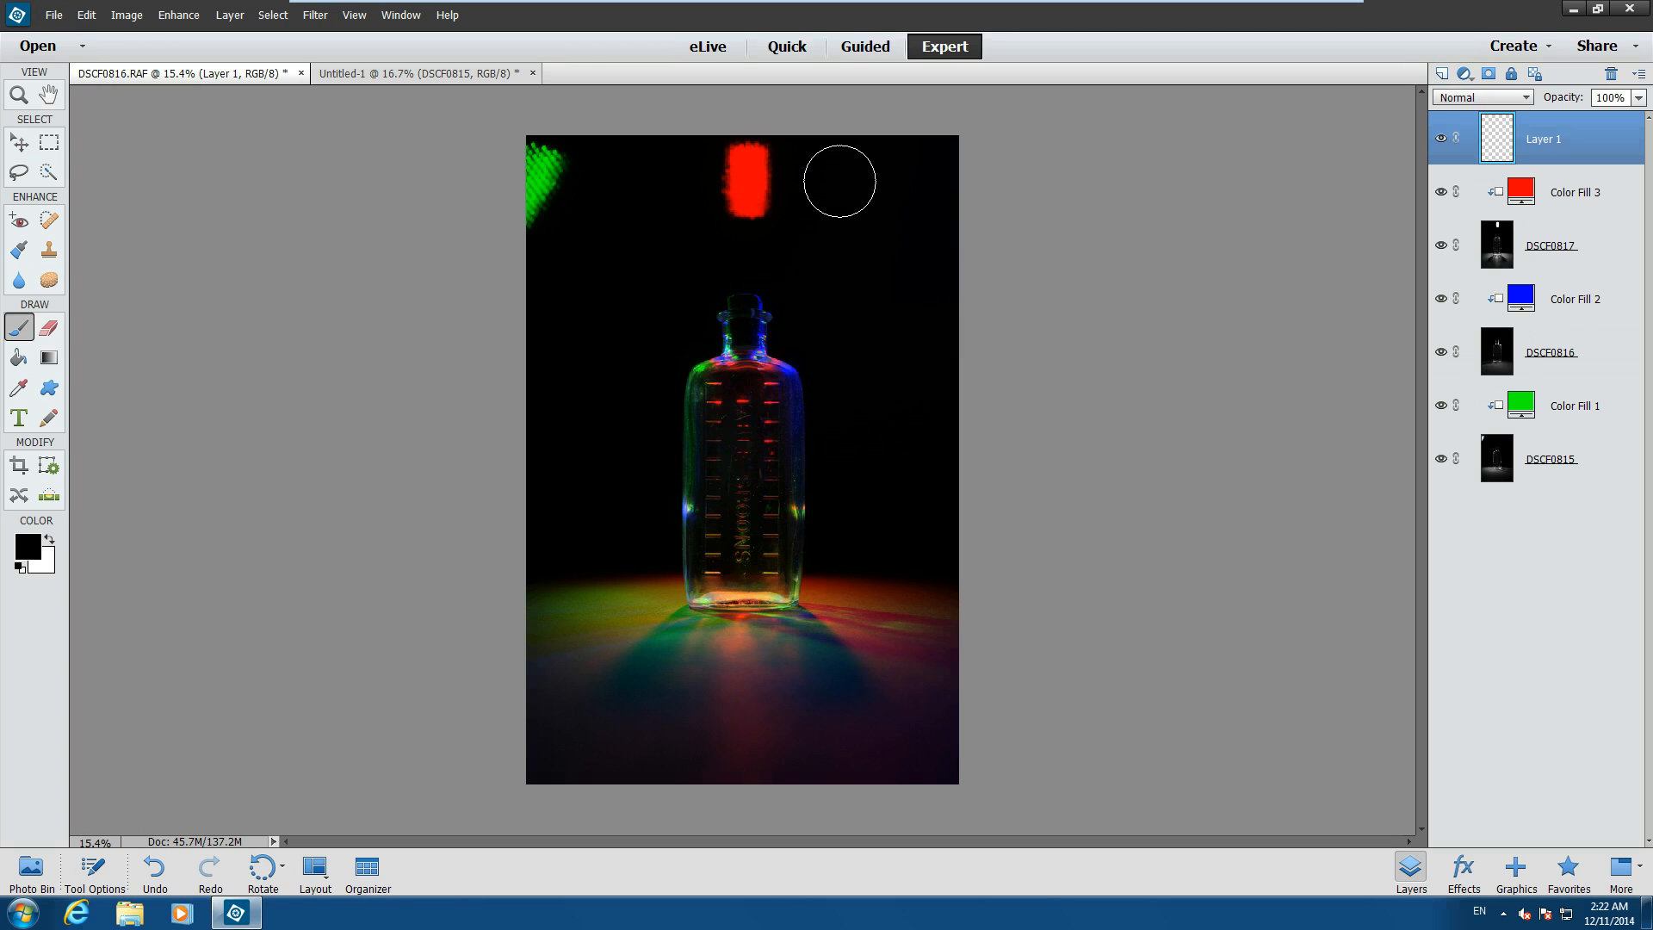
mouse_move(701, 185)
mouse_down()
mouse_move(745, 173)
mouse_move(706, 146)
mouse_move(574, 167)
mouse_move(519, 227)
mouse_move(550, 190)
mouse_move(534, 154)
mouse_up()
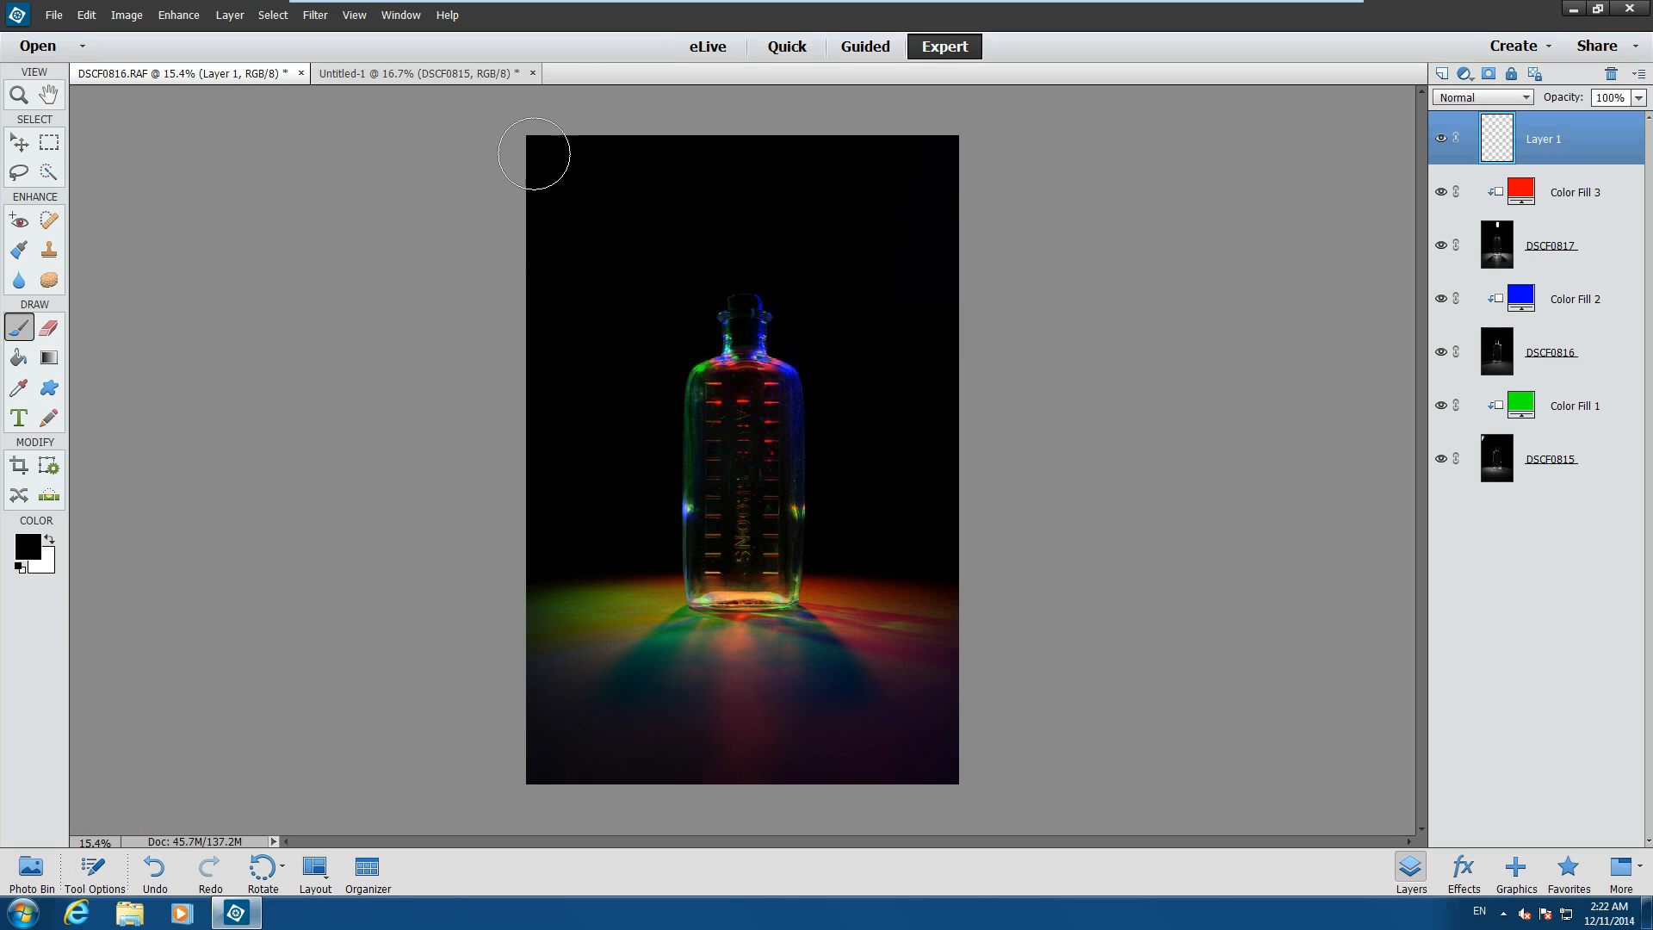